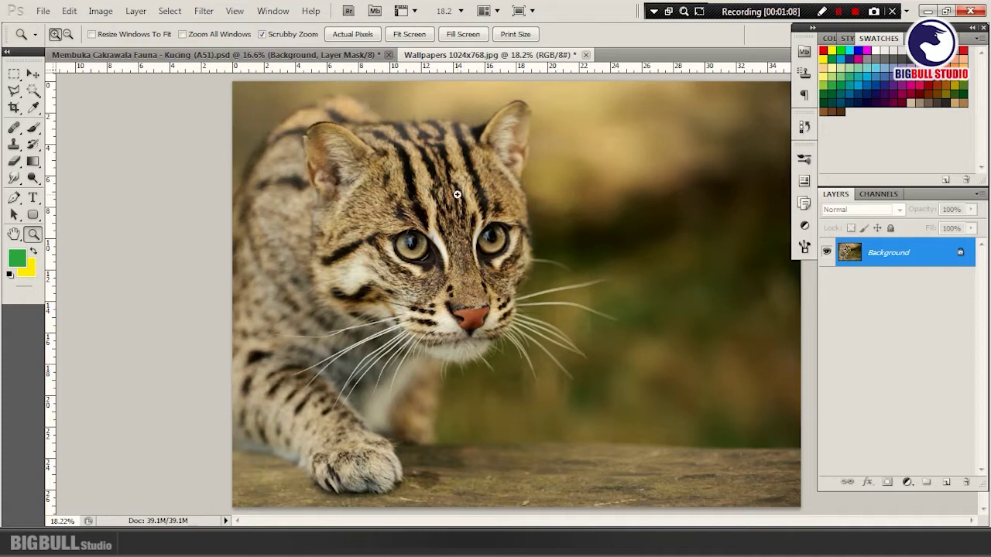
- Zoom in on the cat's head and ear, select the Pen tool, and create empty Path 1
drag(431, 150, 386, 234)
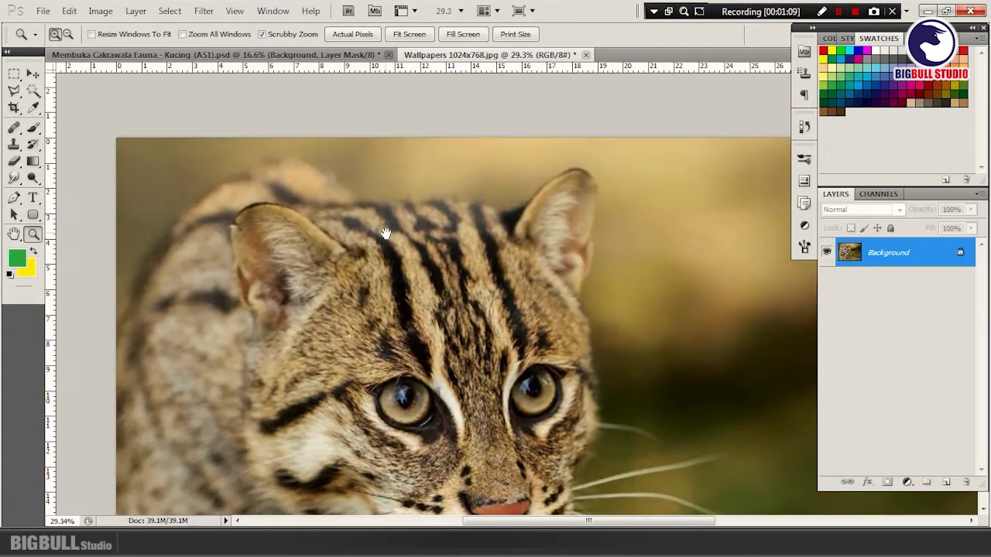
click(14, 197)
mouse_move(155, 271)
mouse_down()
mouse_move(193, 271)
mouse_move(343, 223)
mouse_move(336, 244)
mouse_up()
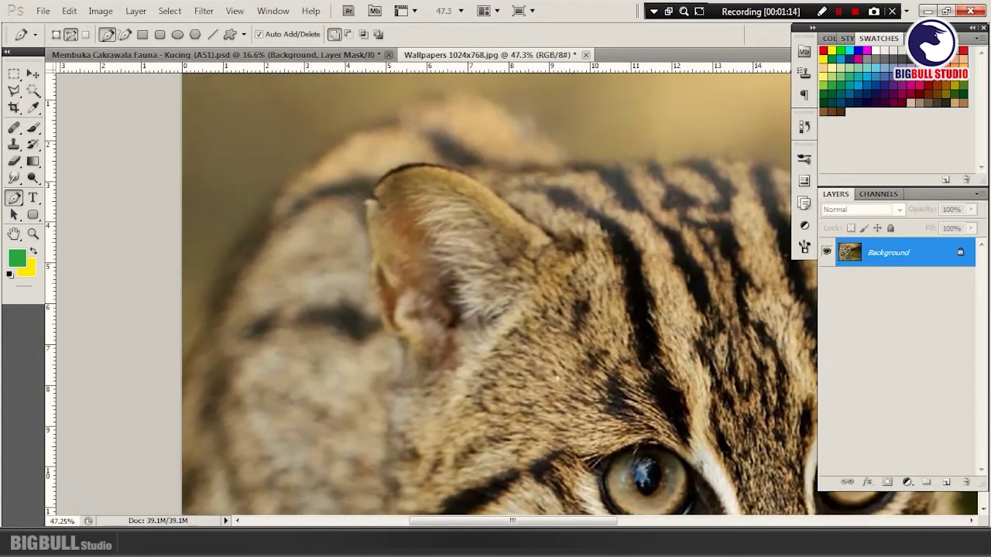
click(946, 180)
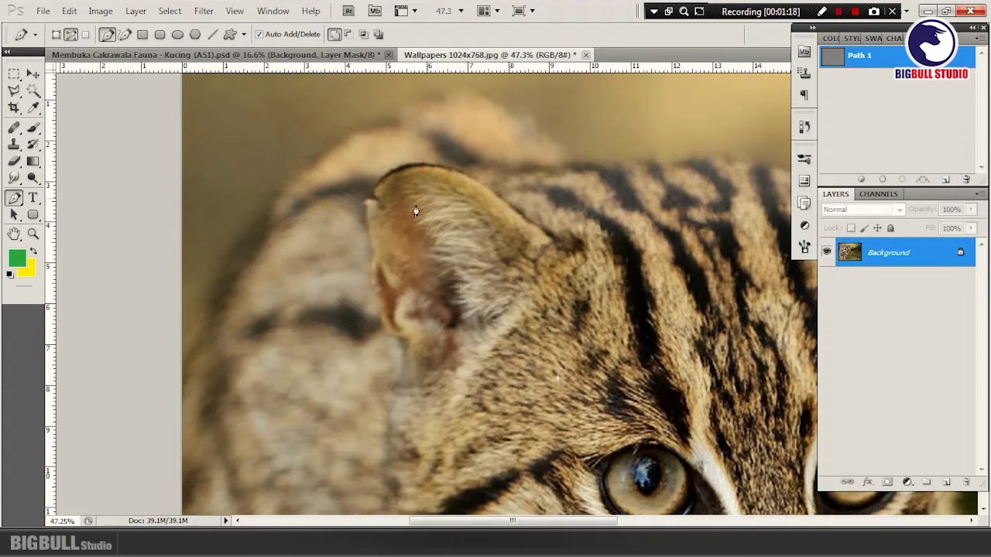
scroll(217, 316, up, 1)
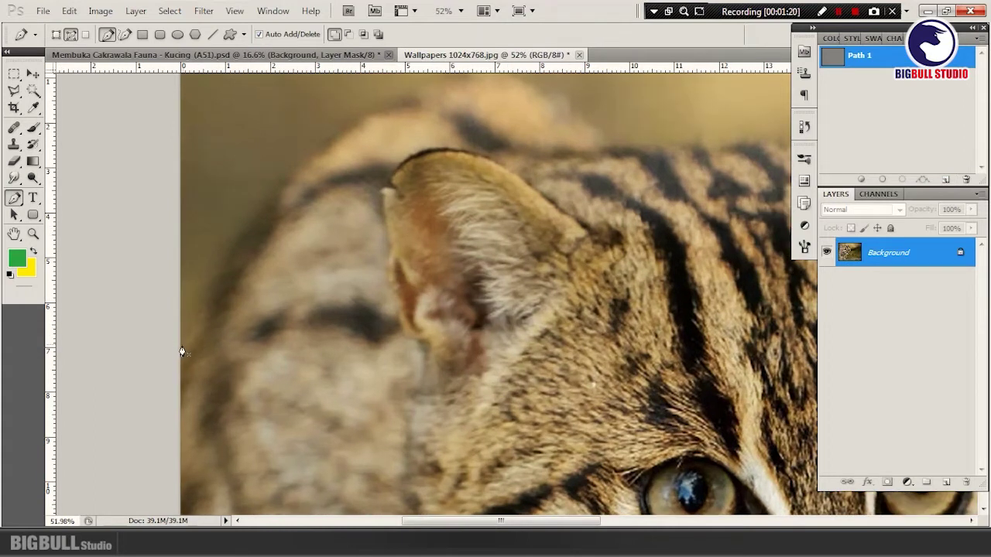
- Trace curved anchors from the cat's back up and across the top of its head
drag(281, 181, 240, 237)
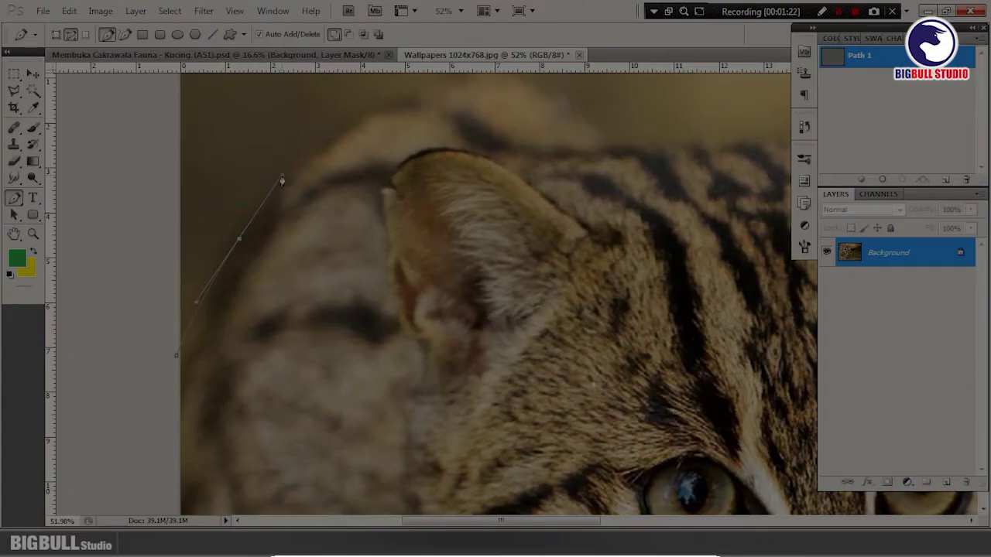
drag(397, 168, 266, 316)
scroll(237, 284, up, 3)
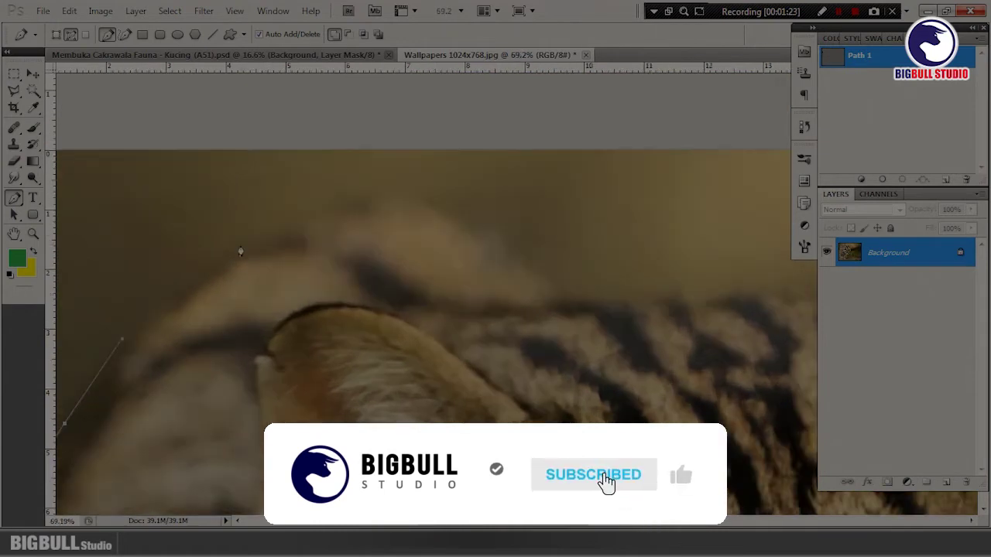
drag(240, 246, 312, 204)
mouse_move(373, 201)
mouse_down()
mouse_move(410, 190)
mouse_move(416, 198)
mouse_move(383, 195)
mouse_up()
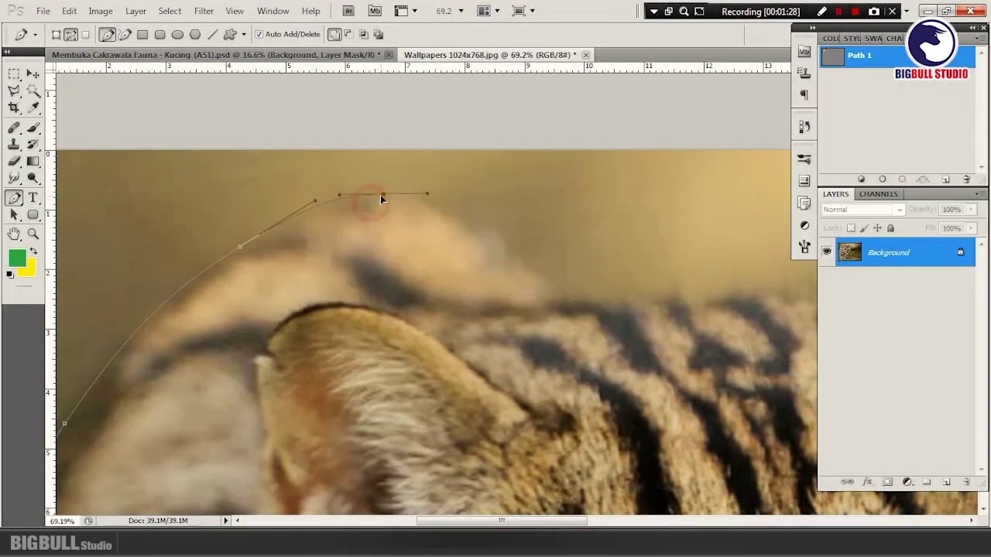
mouse_move(505, 268)
mouse_down()
mouse_move(551, 287)
mouse_move(457, 241)
mouse_up()
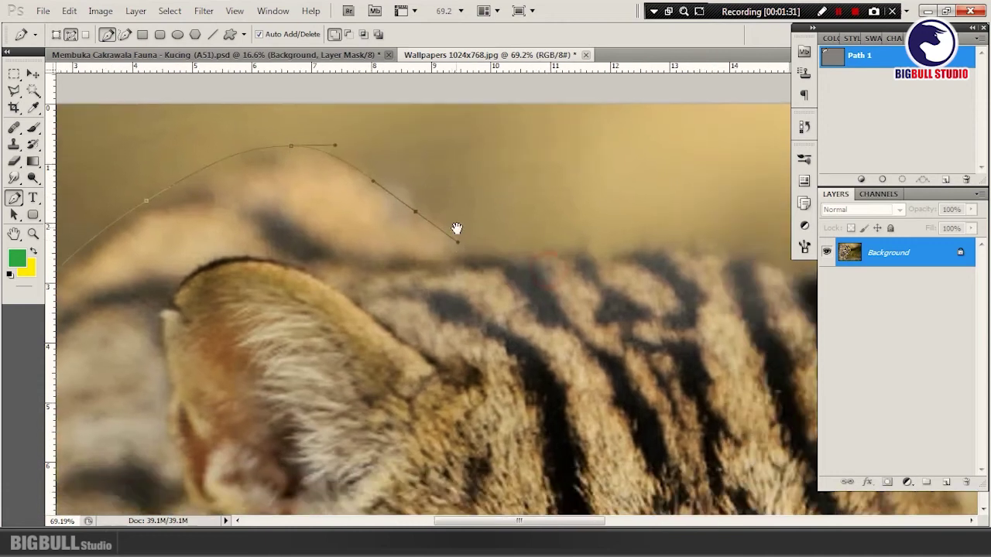
scroll(380, 190, down, 1)
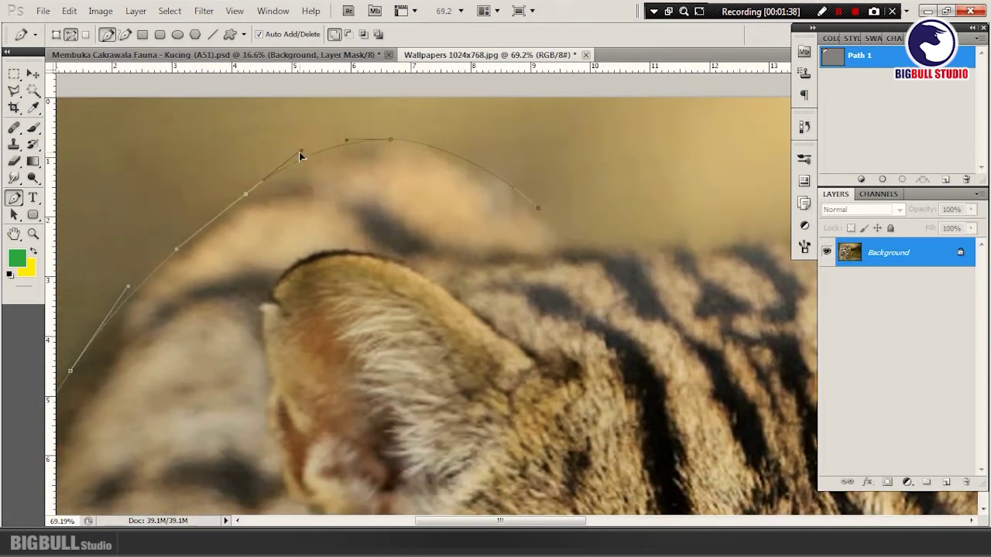
scroll(286, 213, down, 1)
scroll(431, 287, up, 1)
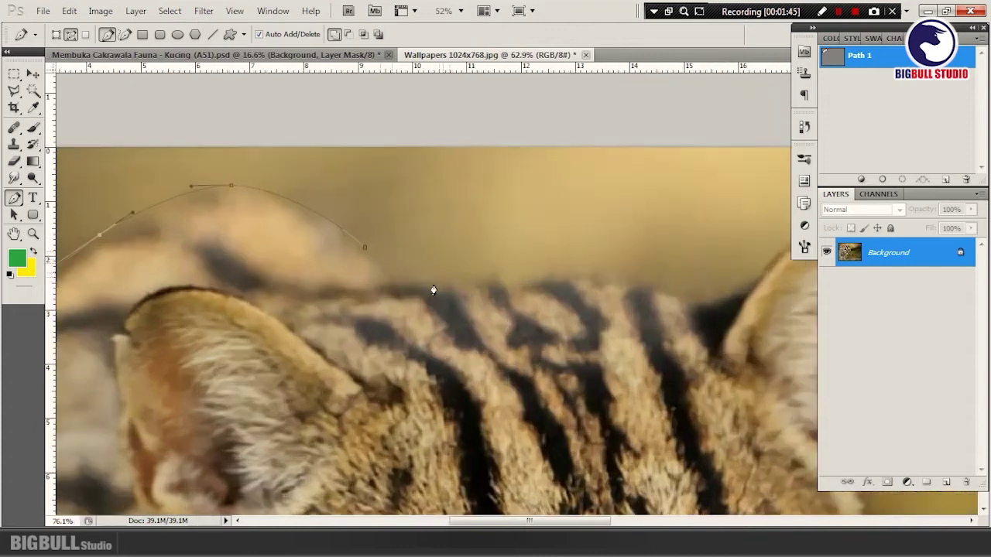
drag(435, 294, 244, 225)
drag(410, 209, 490, 208)
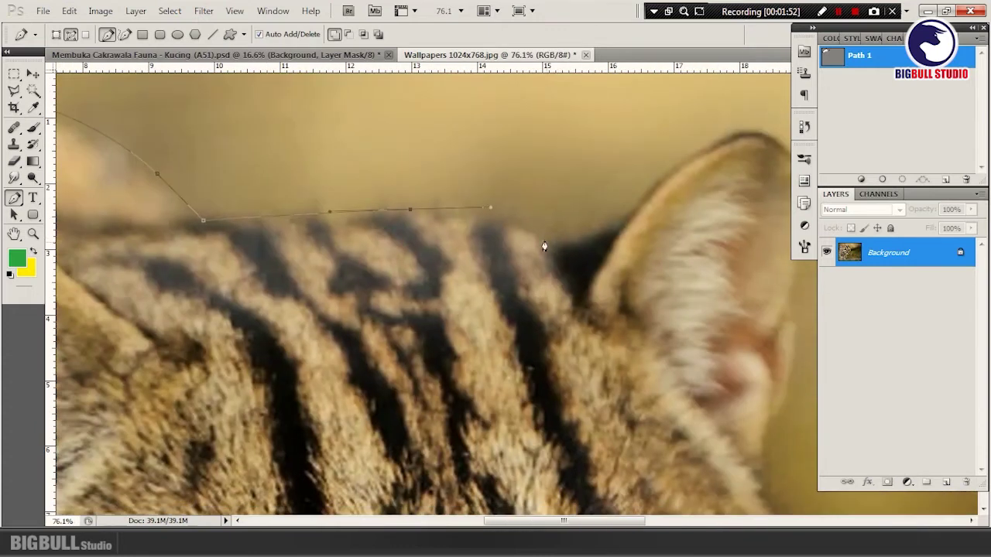
- Carry the path from the base of the right ear up its left edge and over the tip
scroll(615, 252, up, 3)
mouse_move(615, 253)
mouse_down()
mouse_move(452, 239)
mouse_move(500, 195)
mouse_up()
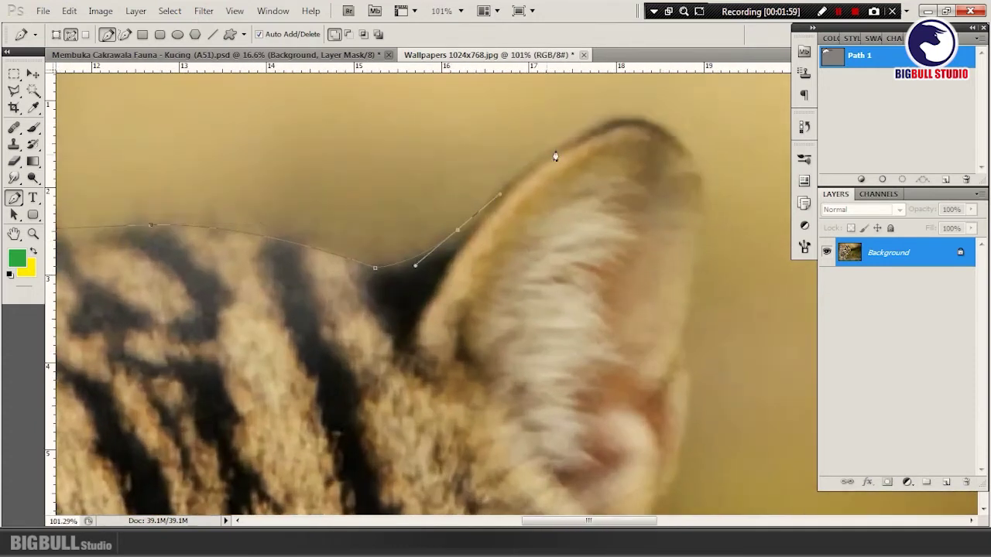
mouse_move(567, 140)
mouse_down()
mouse_move(607, 118)
mouse_move(618, 155)
mouse_up()
scroll(638, 142, up, 2)
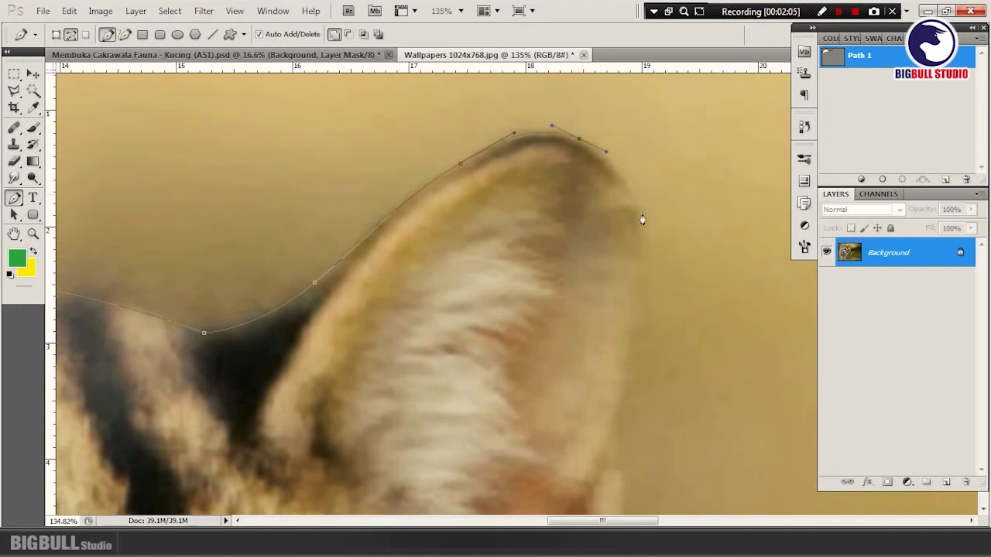
drag(646, 271, 635, 348)
scroll(635, 347, down, 3)
- Bring the path down the ear's right edge to just below the ear
click(570, 287)
scroll(628, 148, up, 2)
scroll(572, 232, up, 1)
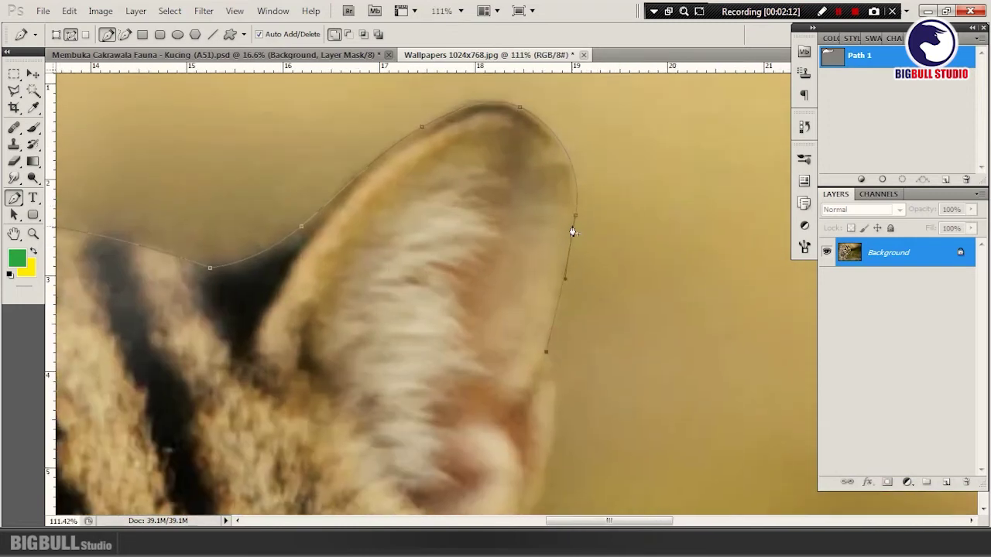
drag(572, 231, 593, 190)
scroll(619, 232, down, 3)
scroll(619, 232, left, 2)
click(675, 284)
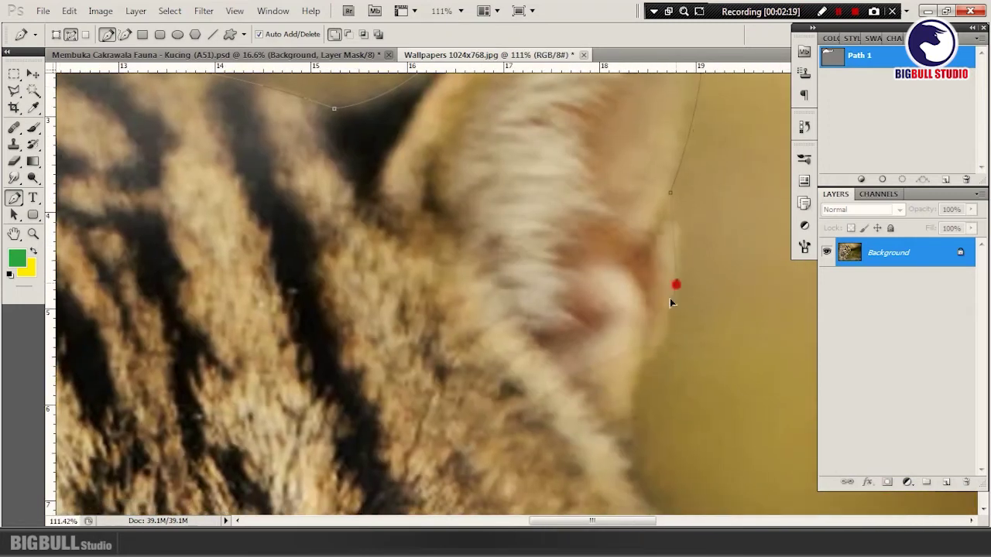
click(647, 361)
- Add anchors down the side of the head along the face edge
drag(683, 396, 593, 239)
click(543, 321)
drag(618, 365, 548, 222)
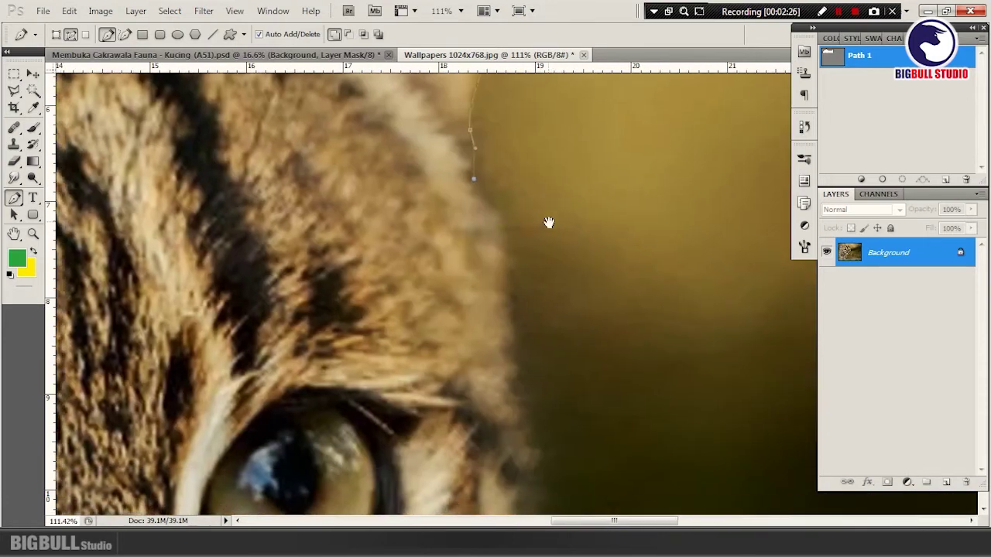
click(516, 386)
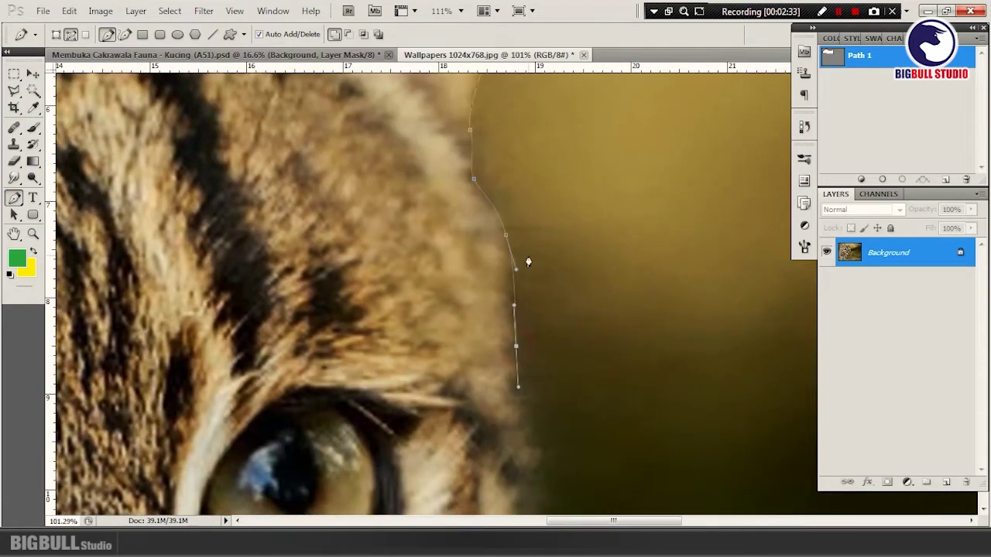
scroll(526, 260, down, 2)
click(538, 288)
scroll(536, 309, down, 2)
scroll(536, 310, down, 3)
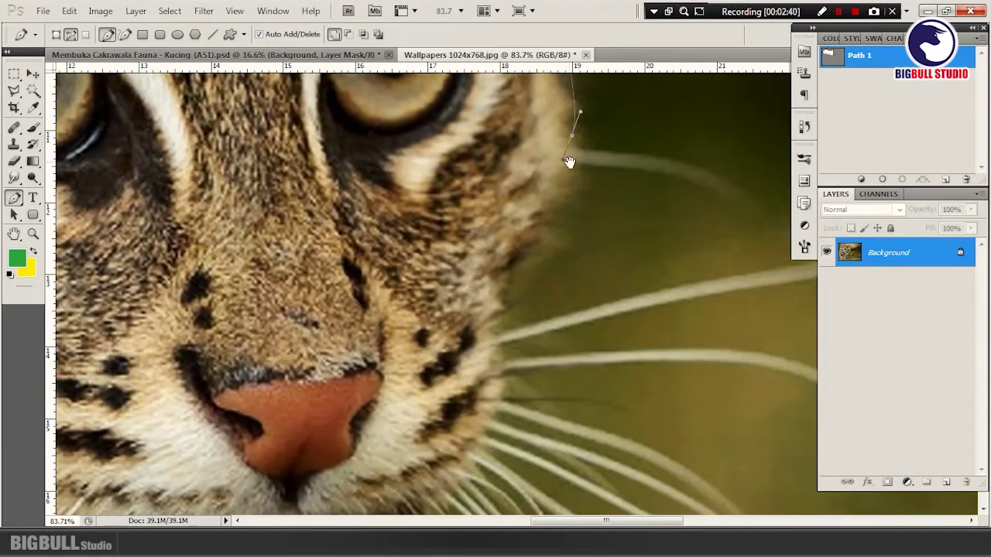
- Curve the path down the cheek to the root of the top whisker
drag(559, 222, 550, 247)
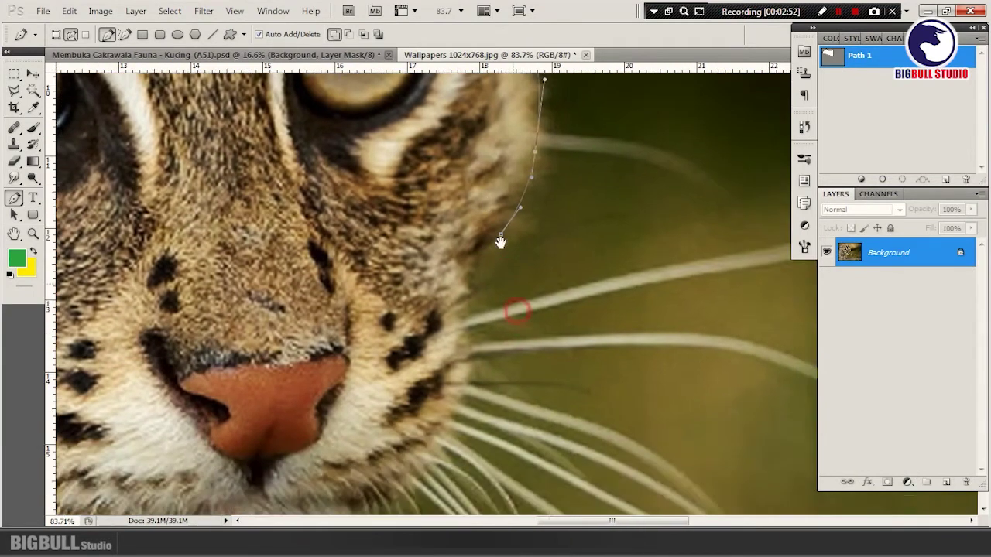
scroll(515, 309, up, 2)
click(478, 254)
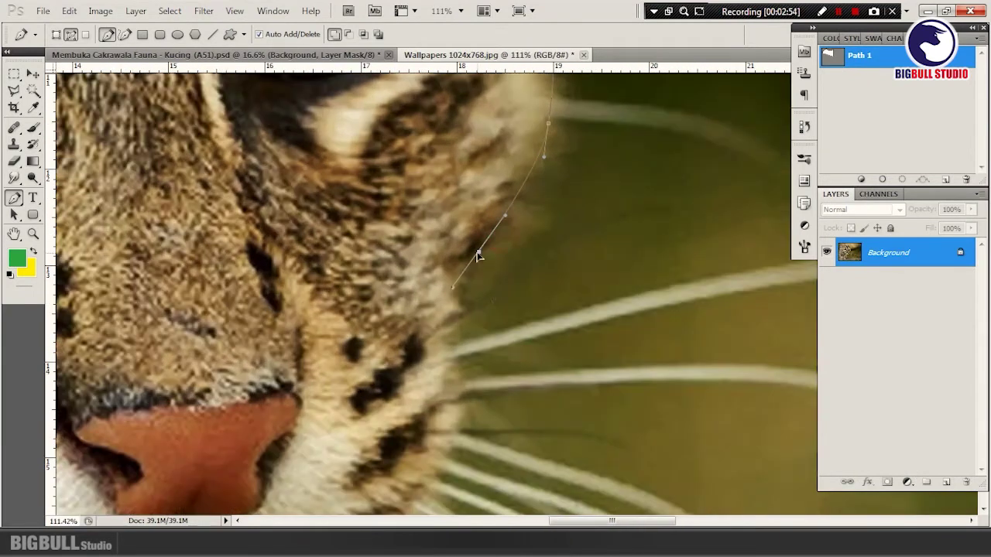
scroll(478, 254, down, 2)
click(430, 288)
scroll(431, 290, up, 1)
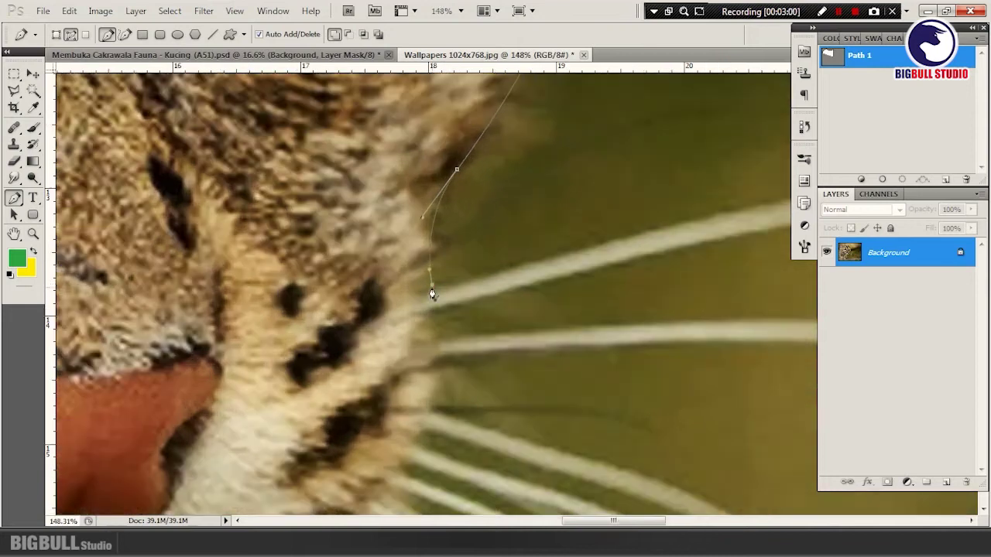
scroll(546, 206, down, 3)
scroll(546, 206, down, 1)
scroll(486, 250, up, 2)
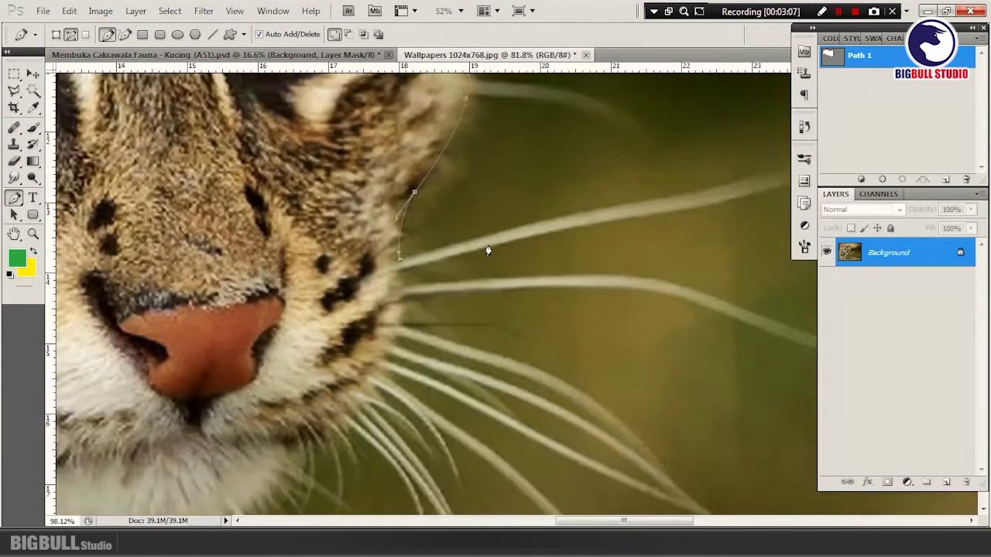
scroll(496, 236, up, 1)
scroll(571, 214, right, 5)
- Extend the path out along the top whisker and back along its underside to the face
drag(508, 228, 583, 214)
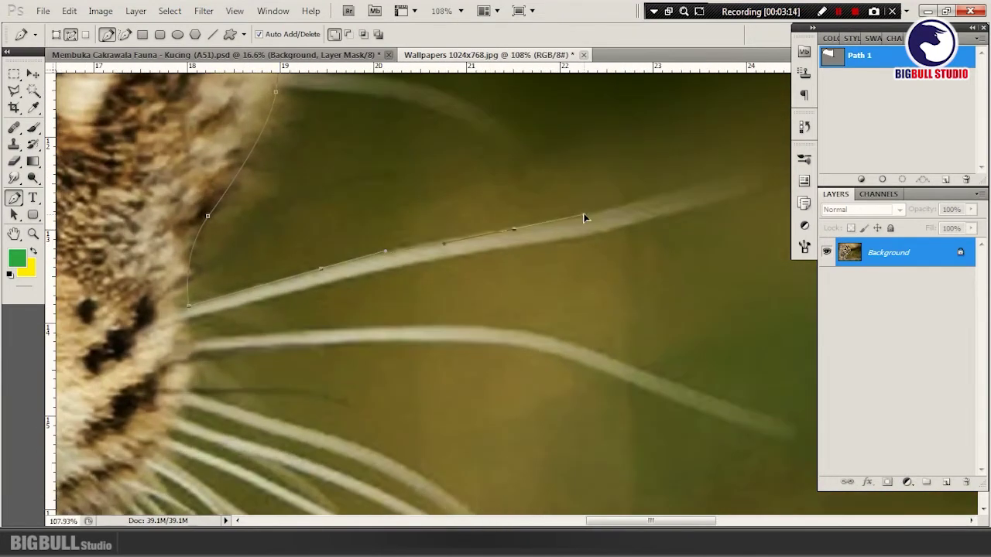
scroll(584, 214, up, 1)
drag(626, 254, 679, 233)
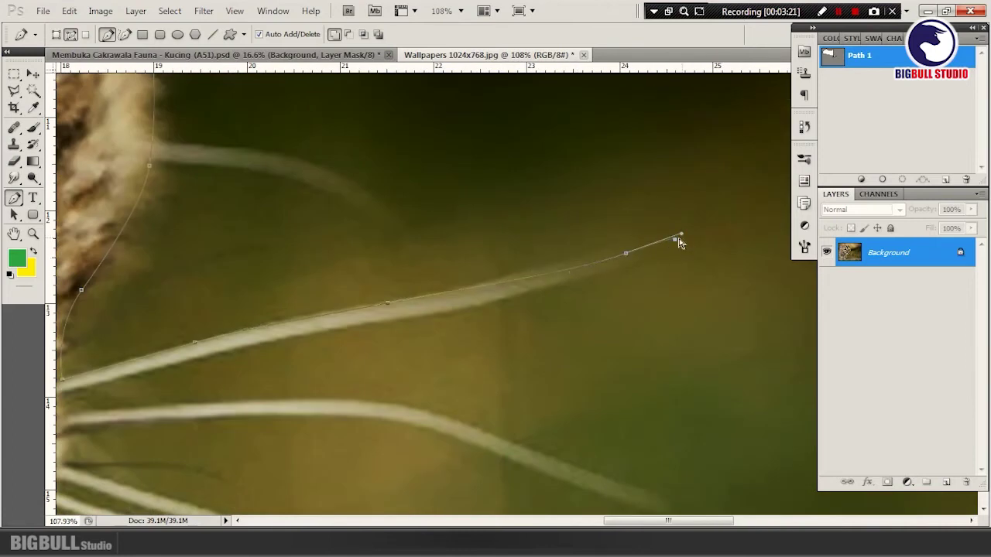
drag(556, 288, 456, 316)
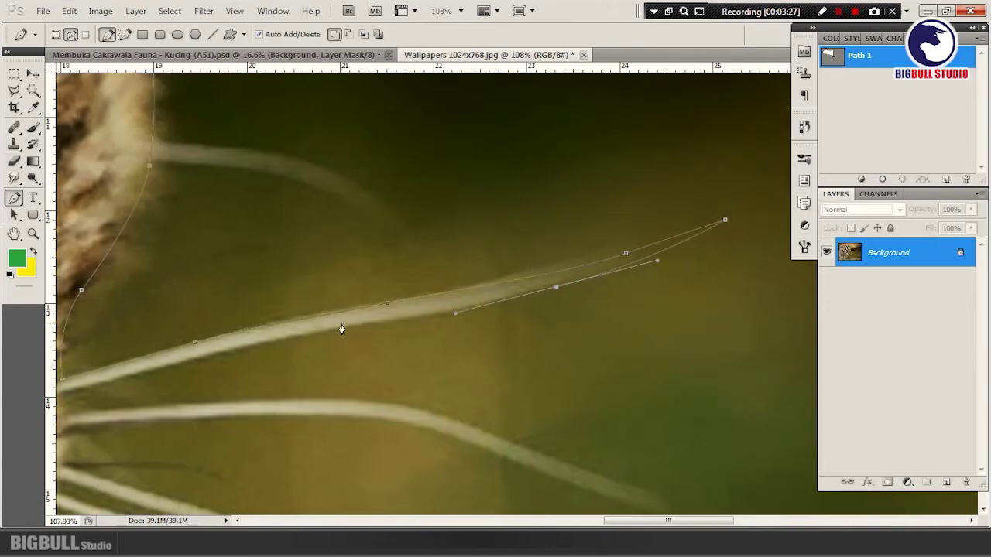
scroll(576, 284, down, 3)
scroll(343, 279, up, 4)
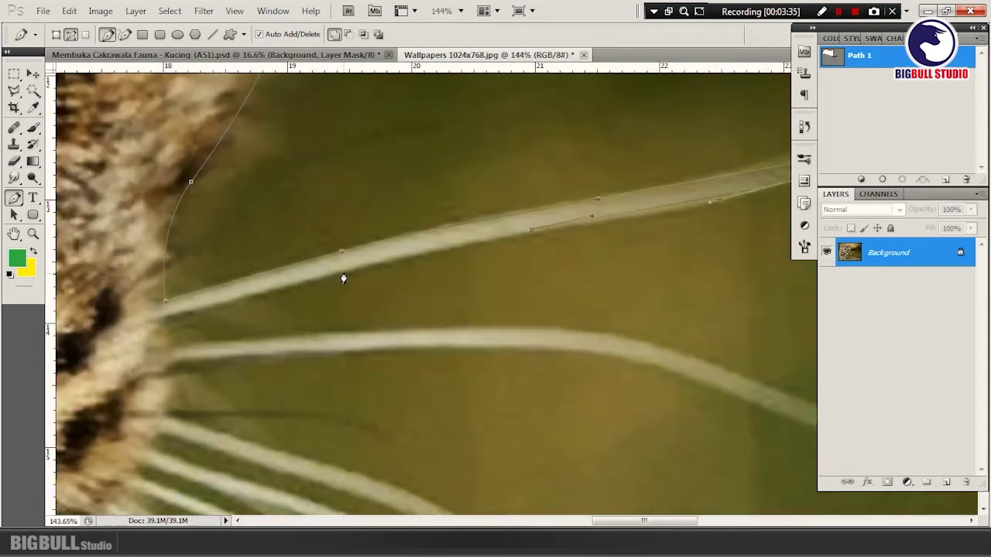
click(166, 320)
scroll(158, 302, up, 2)
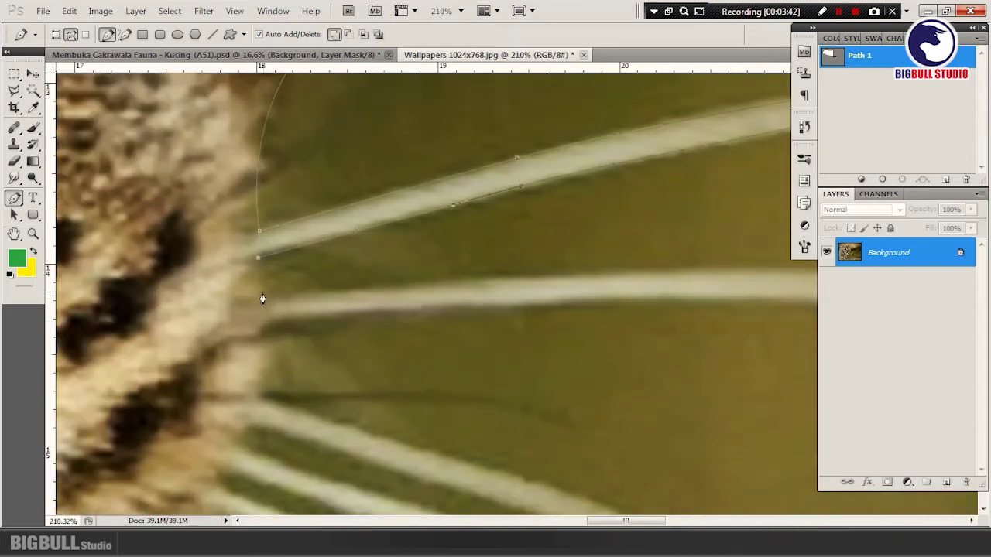
- Trace curved anchors along the lower whisker's bottom edge
mouse_move(495, 277)
mouse_down()
mouse_move(569, 271)
mouse_move(596, 329)
mouse_up()
scroll(579, 268, down, 1)
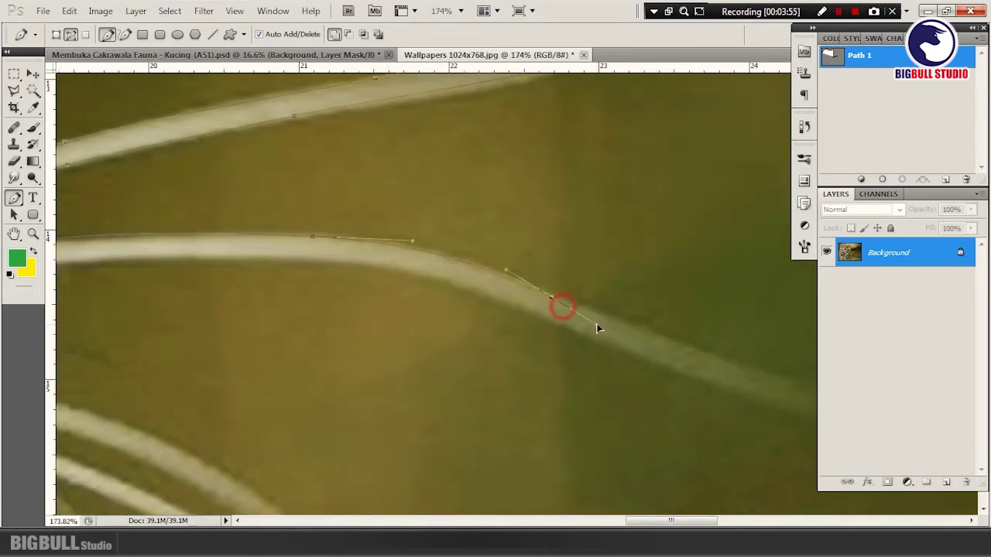
scroll(590, 328, down, 1)
drag(657, 368, 713, 382)
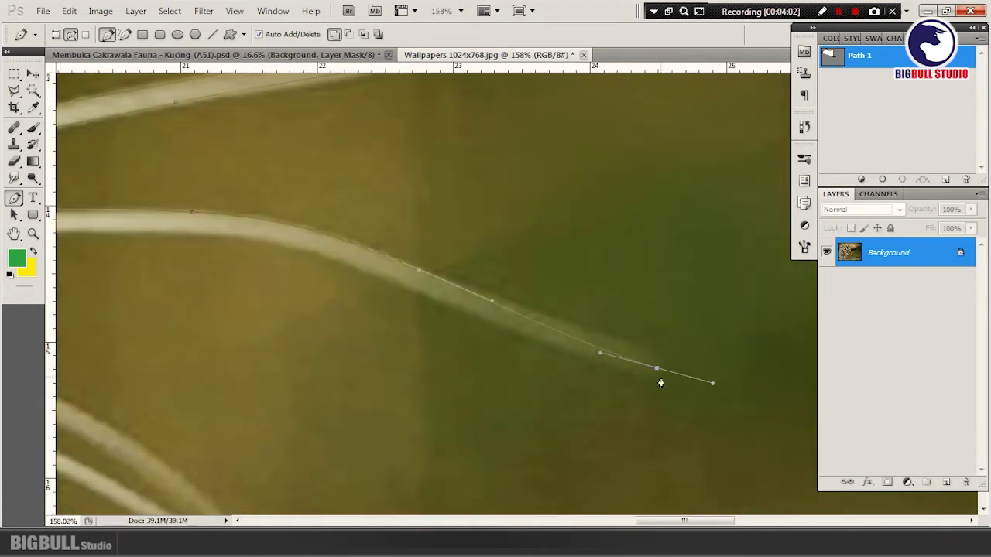
drag(657, 368, 664, 364)
drag(456, 313, 354, 269)
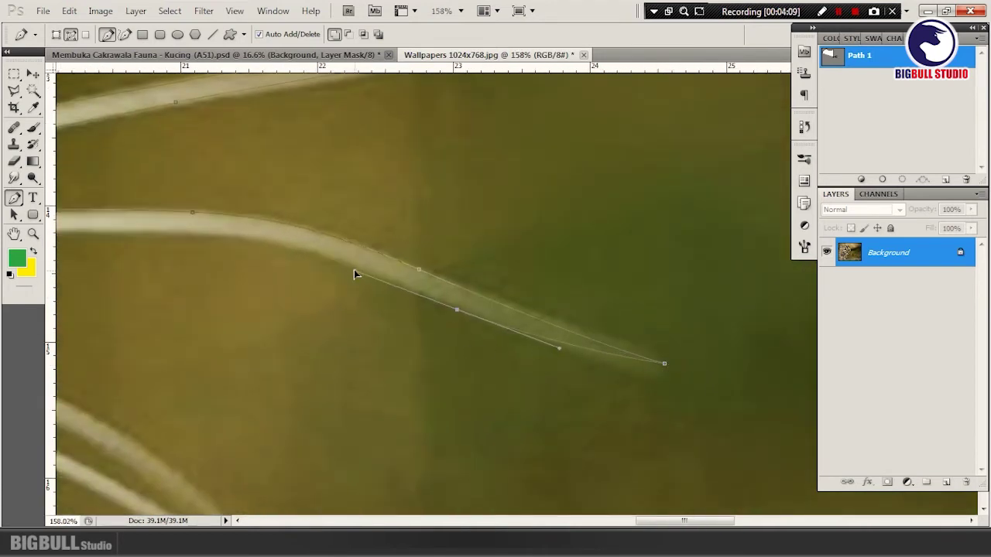
scroll(489, 334, up, 1)
drag(514, 323, 363, 253)
scroll(506, 323, up, 1)
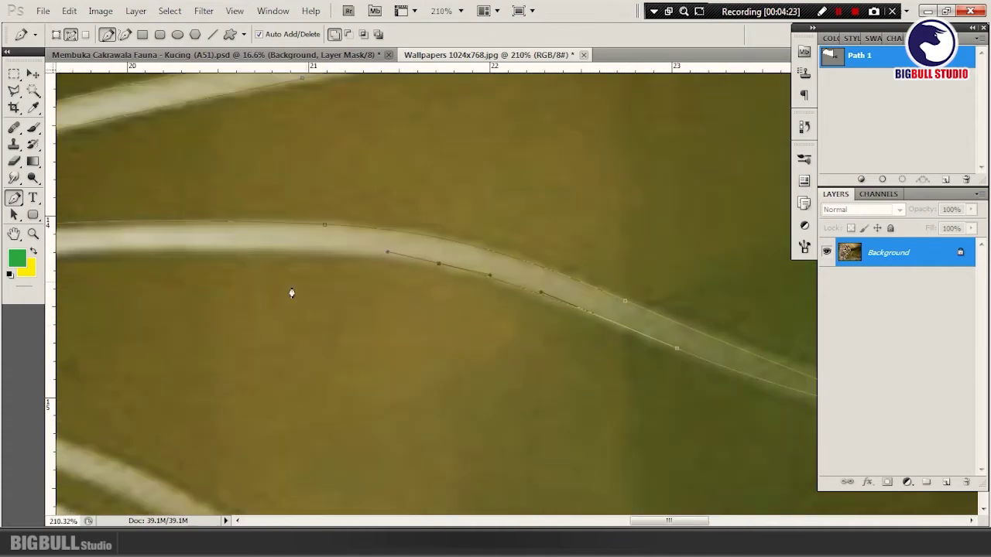
scroll(263, 268, left, 2)
scroll(411, 285, left, 2)
scroll(301, 275, up, 1)
- Continue the curved outline further out along the whisker
drag(307, 277, 205, 285)
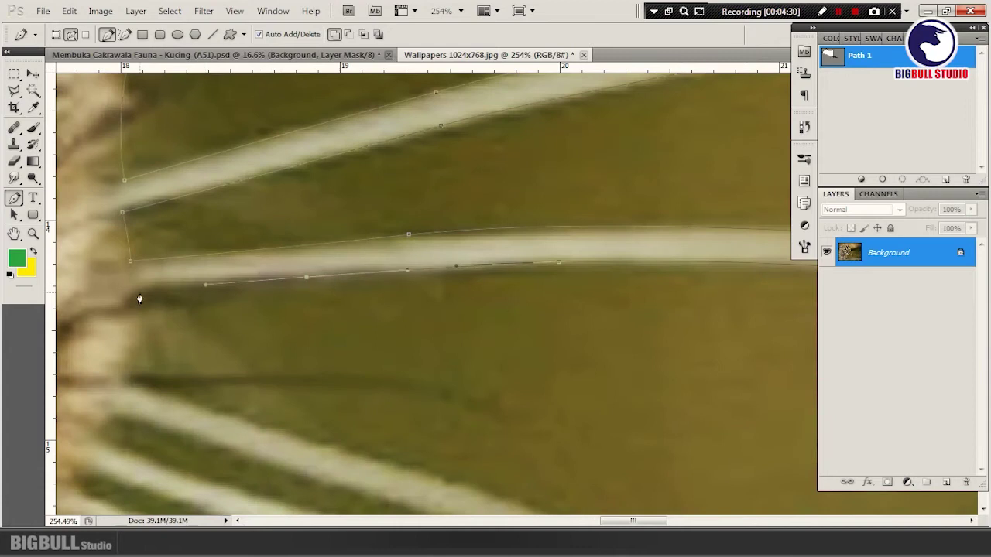
scroll(139, 299, left, 2)
scroll(278, 321, up, 1)
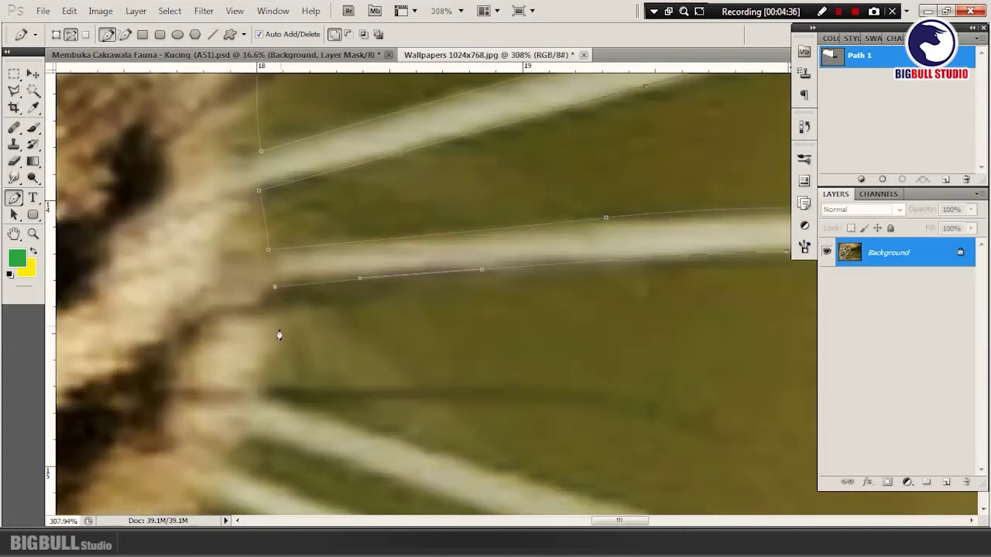
scroll(259, 405, down, 4)
scroll(207, 273, up, 2)
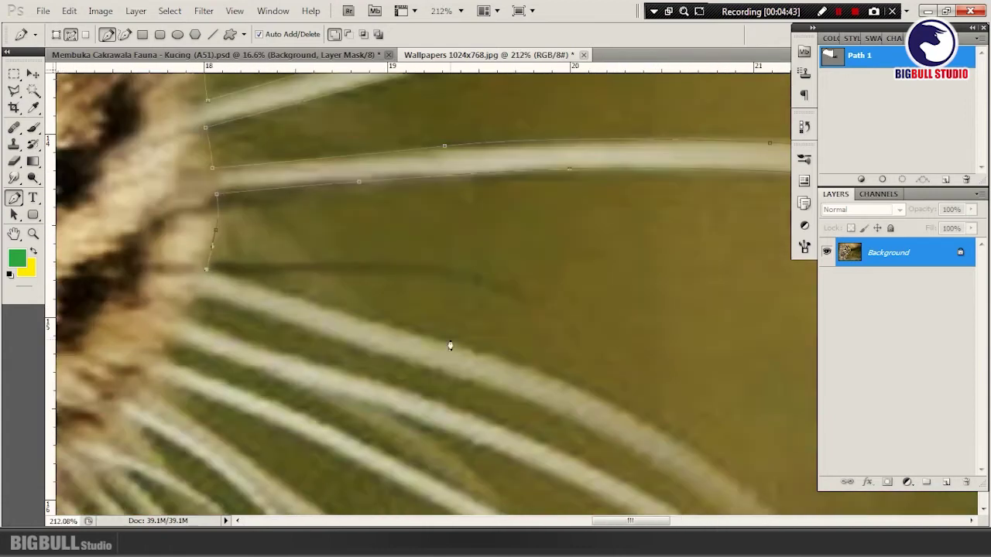
drag(449, 346, 542, 372)
scroll(540, 371, down, 2)
click(674, 451)
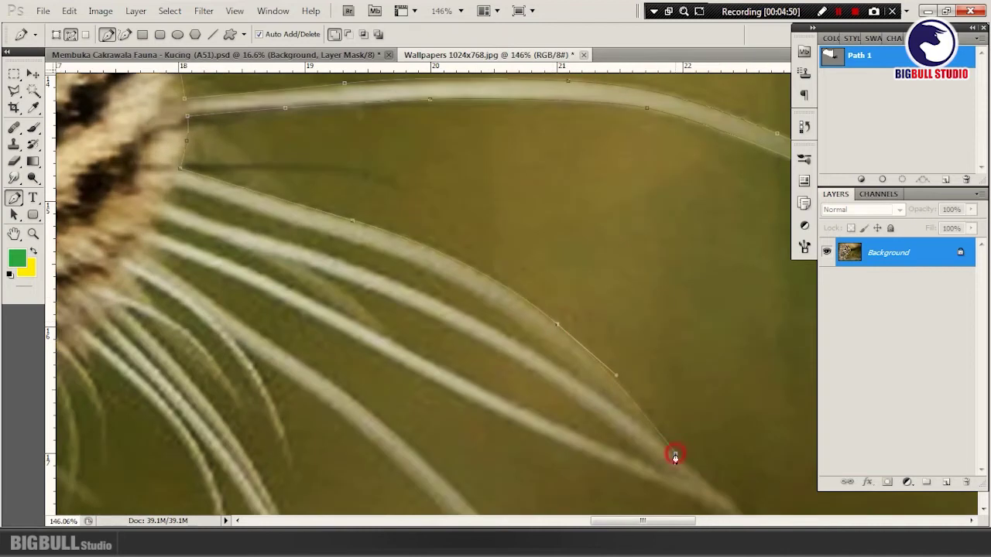
scroll(675, 456, down, 3)
scroll(674, 456, right, 3)
- Outline around the whisker tip and carry the path onto the next whisker
click(570, 375)
click(594, 404)
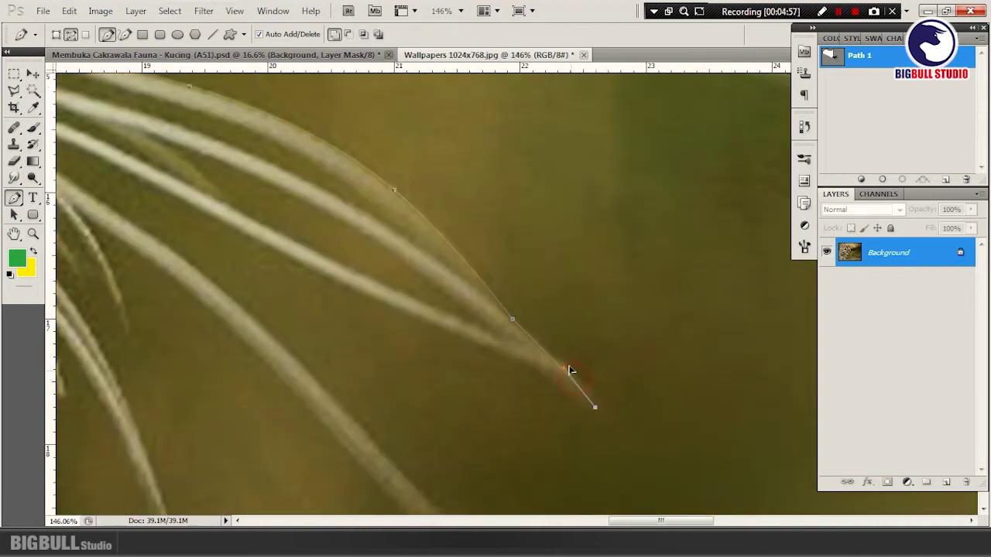
click(532, 364)
click(362, 300)
click(297, 266)
scroll(296, 266, up, 3)
scroll(297, 266, left, 5)
click(487, 319)
click(410, 282)
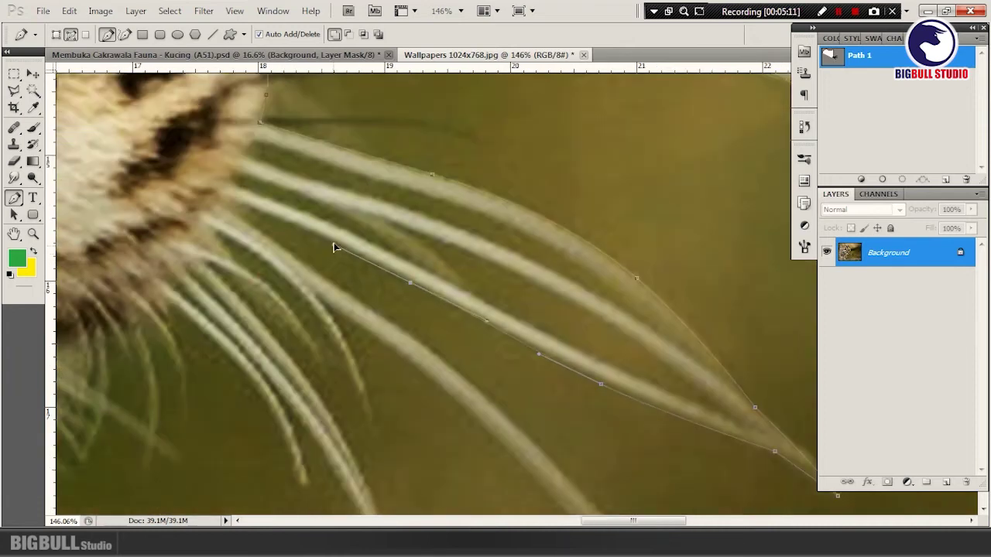
- Place a chain of anchors tracing down the lower whisker
click(230, 207)
click(333, 283)
click(394, 324)
click(438, 356)
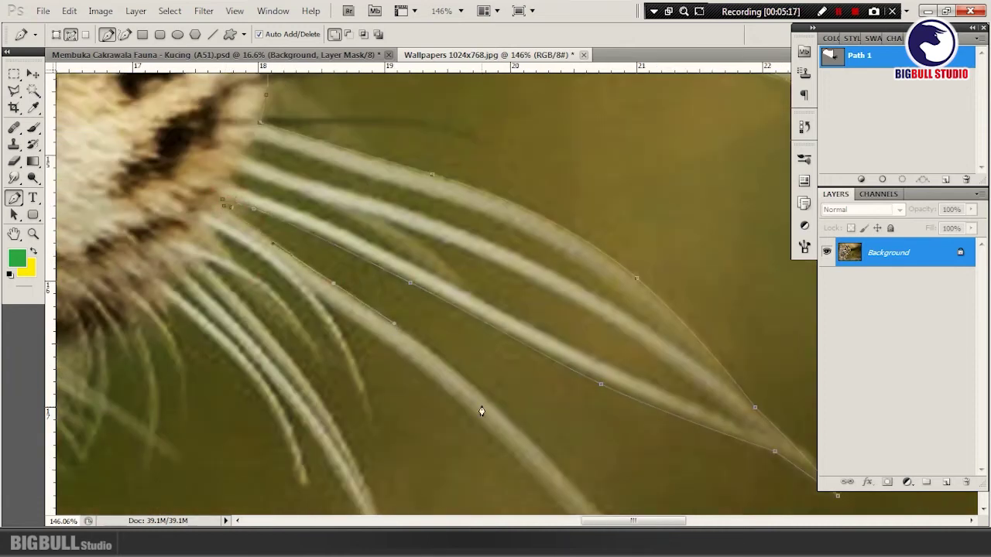
click(487, 397)
click(536, 442)
scroll(536, 443, down, 3)
scroll(542, 413, right, 3)
- Outline toward the lower whisker's tip, removing the extra anchors there
click(372, 285)
click(406, 323)
click(430, 350)
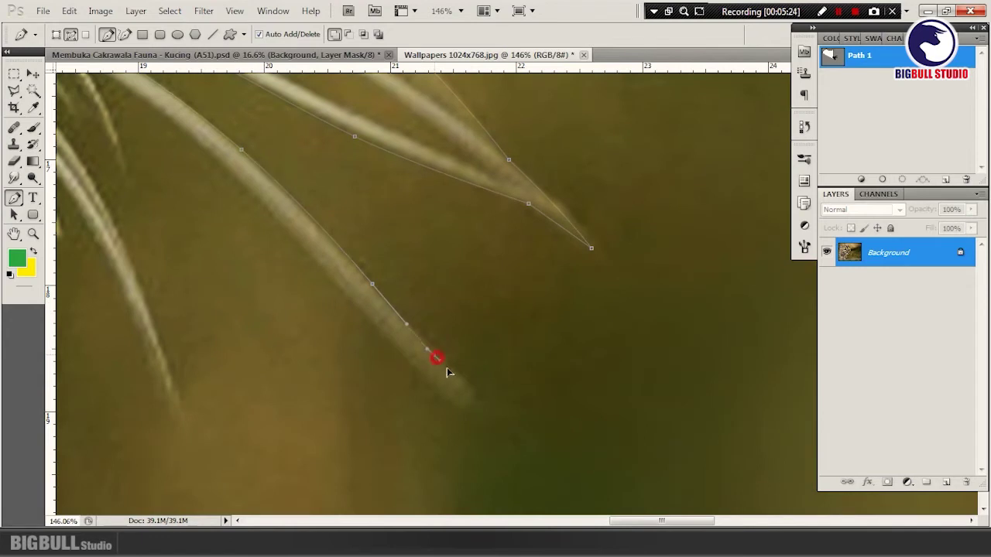
click(434, 355)
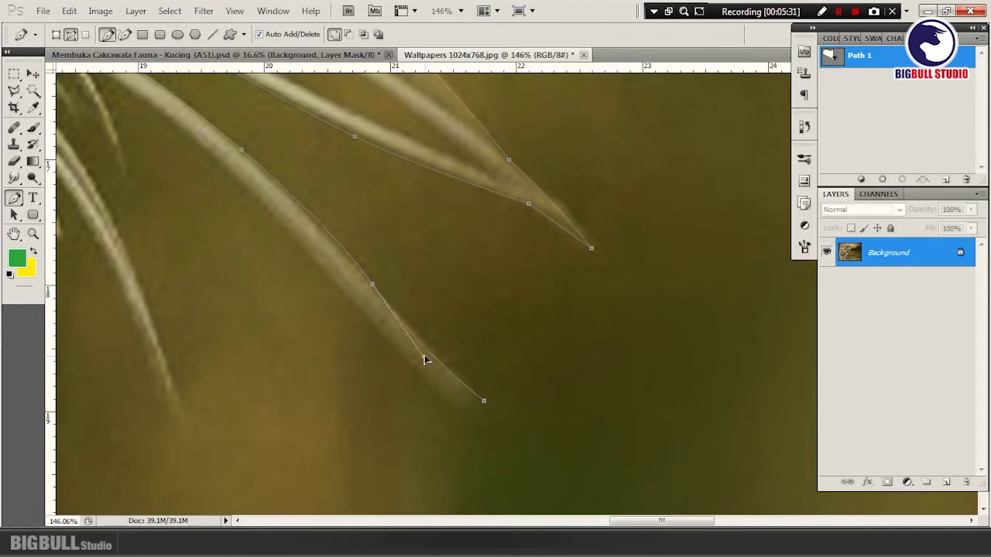
click(358, 302)
scroll(387, 302, up, 2)
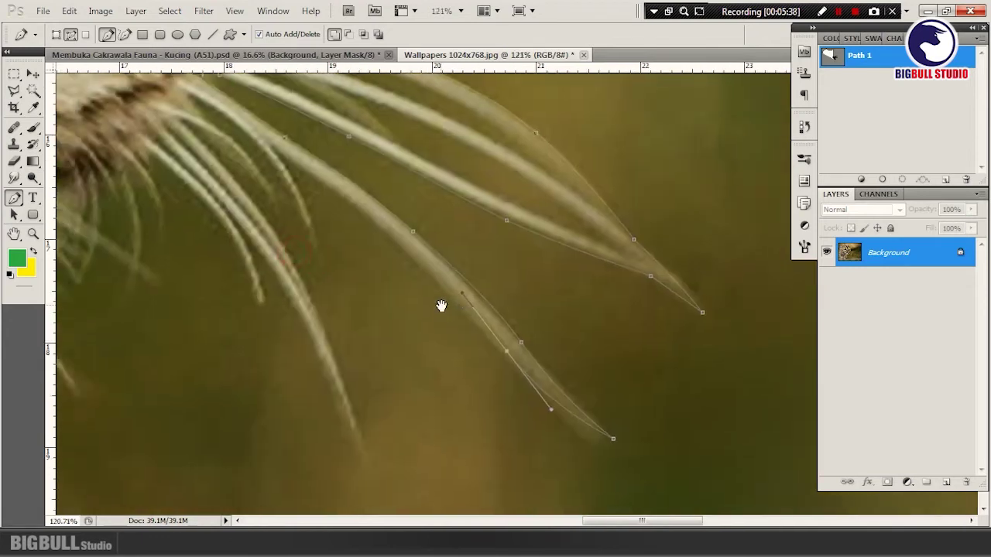
scroll(440, 305, left, 3)
- Bend the outline along the whisker back to where it meets the fur
drag(527, 349, 341, 202)
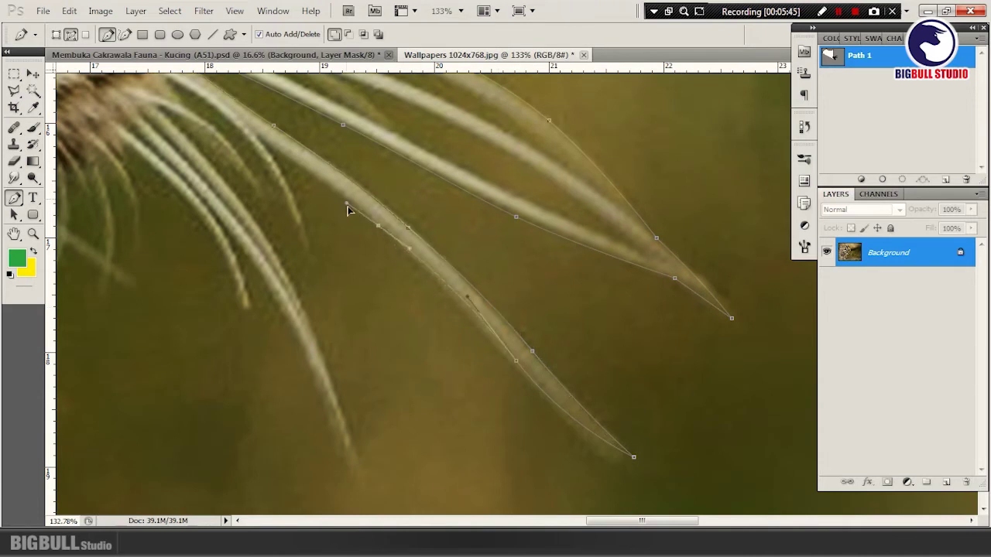
scroll(341, 201, left, 3)
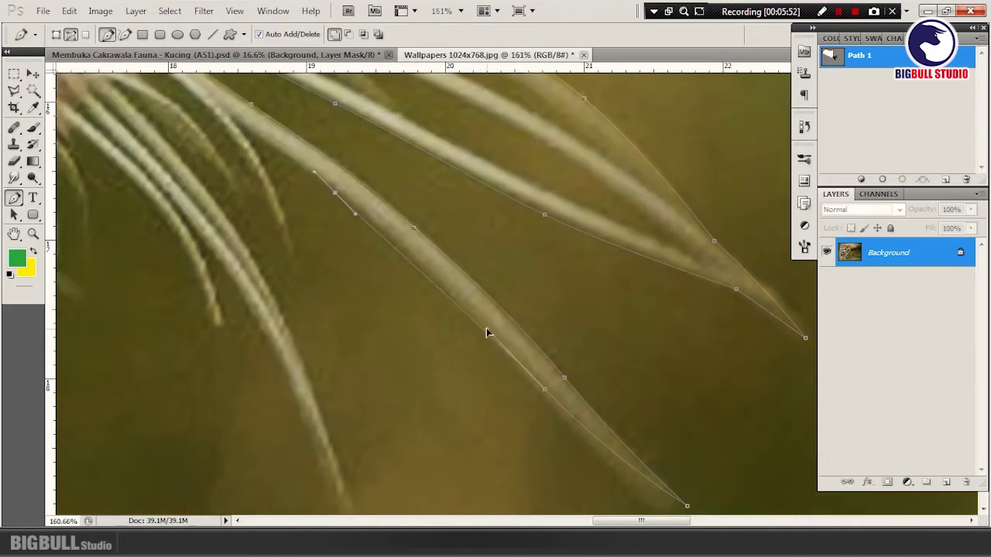
scroll(486, 328, up, 2)
drag(504, 280, 526, 370)
scroll(525, 370, up, 2)
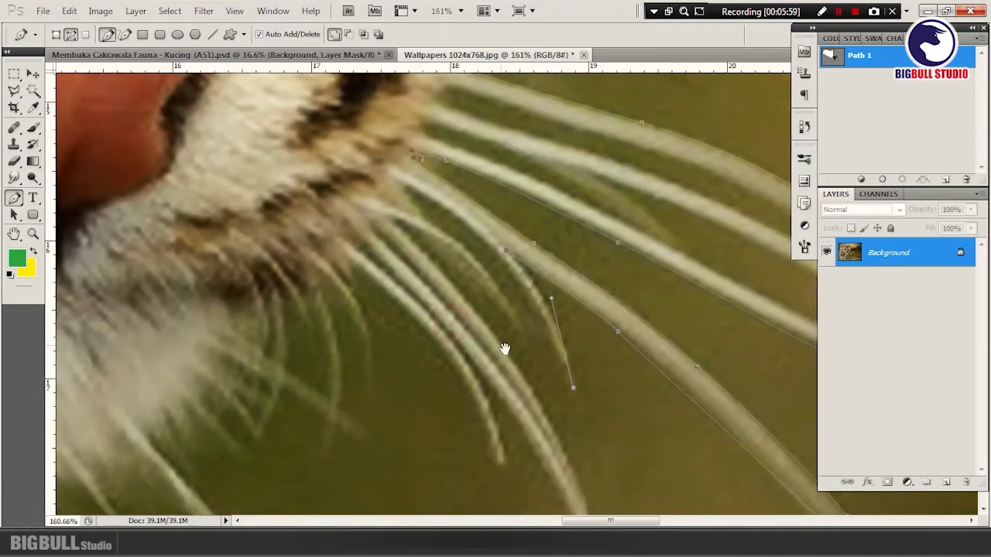
click(509, 246)
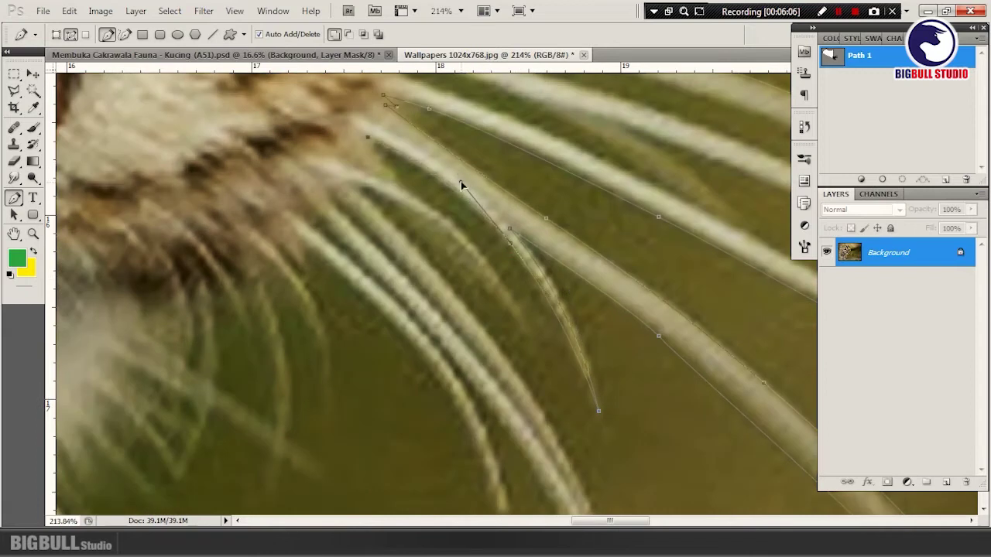
- Outline the next whisker from its base to a sharp tip anchor
click(370, 158)
drag(370, 159, 367, 169)
drag(438, 224, 477, 246)
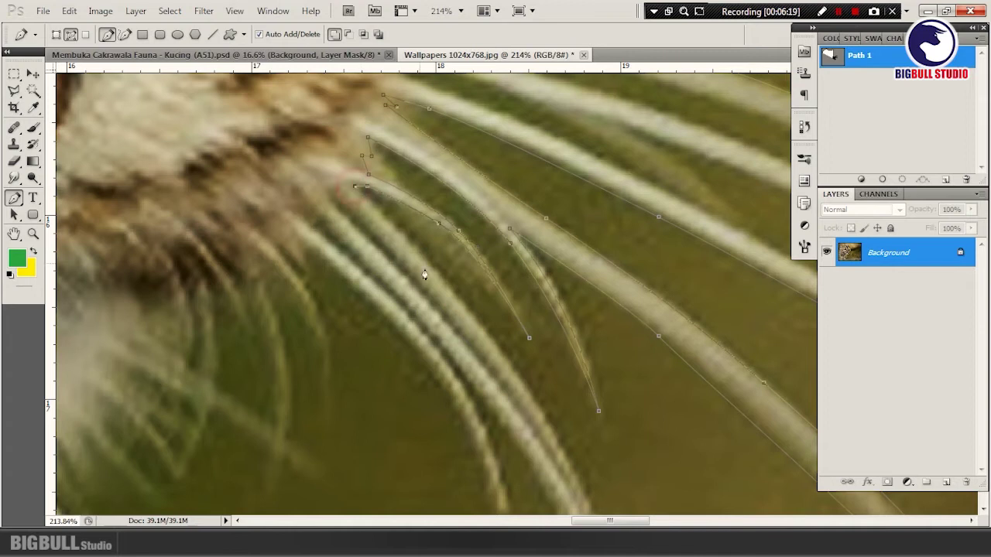
alt+scroll(516, 365, down, 1)
scroll(588, 325, down, 2)
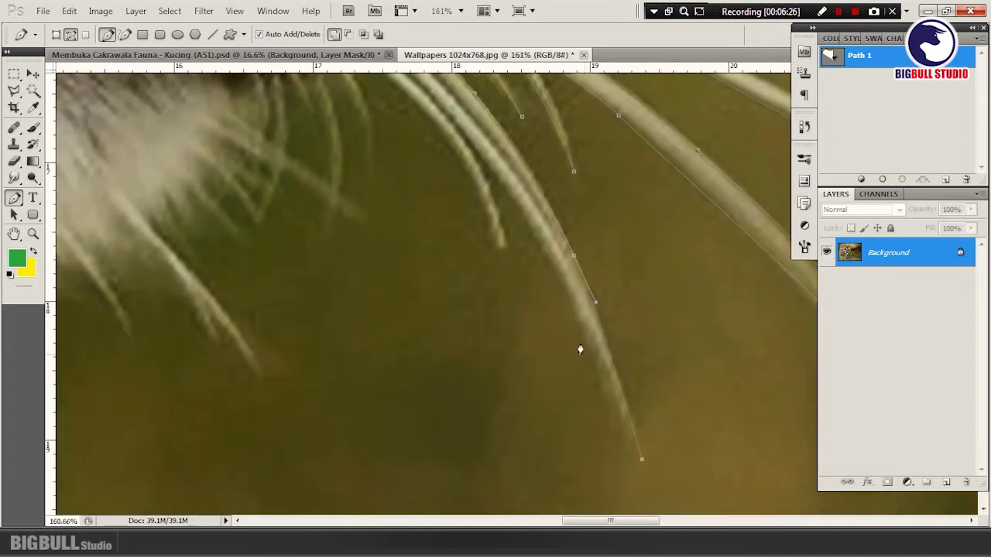
alt+scroll(522, 212, up, 1)
click(462, 186)
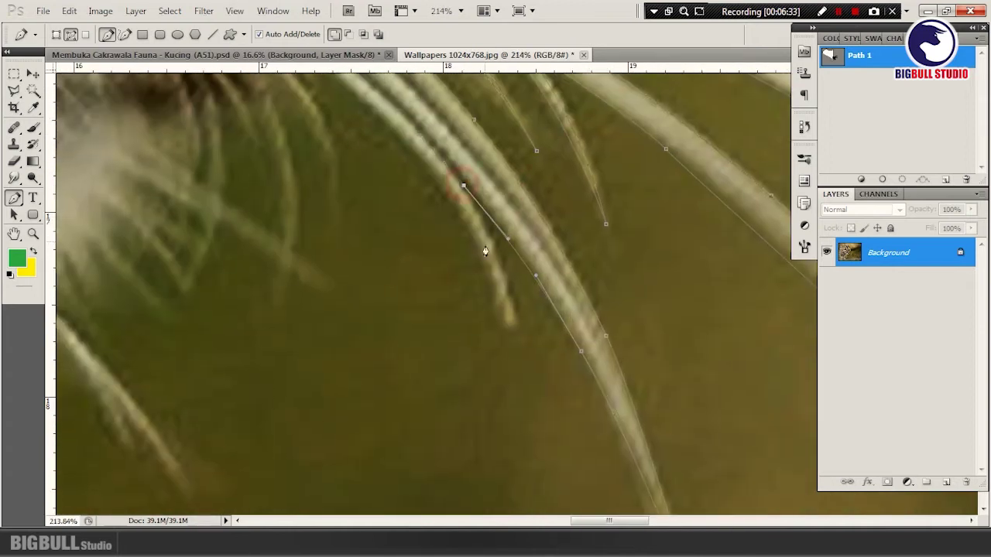
drag(511, 325, 545, 453)
alt+click(511, 325)
- Trace back up the whisker and around the short whisker's tip
drag(459, 222, 504, 306)
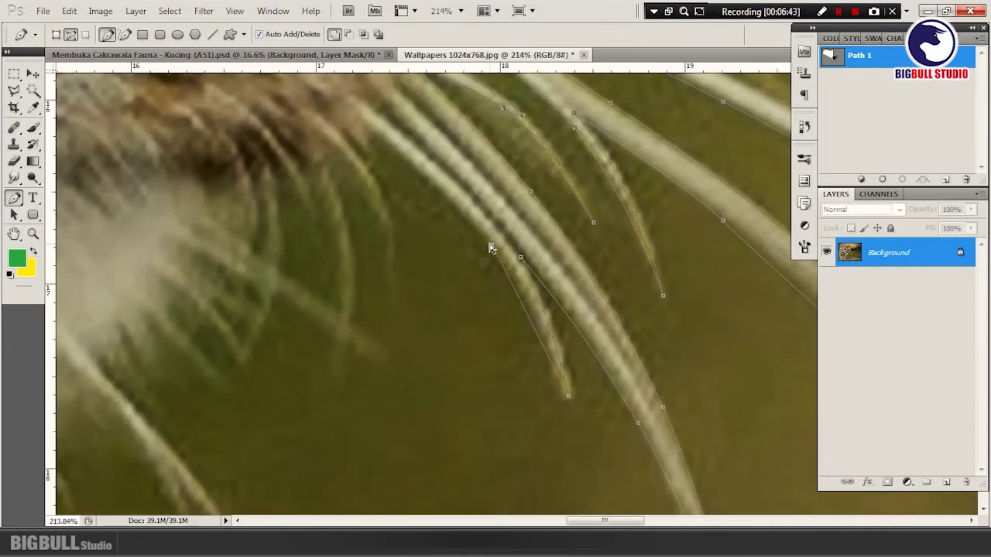
drag(494, 251, 453, 194)
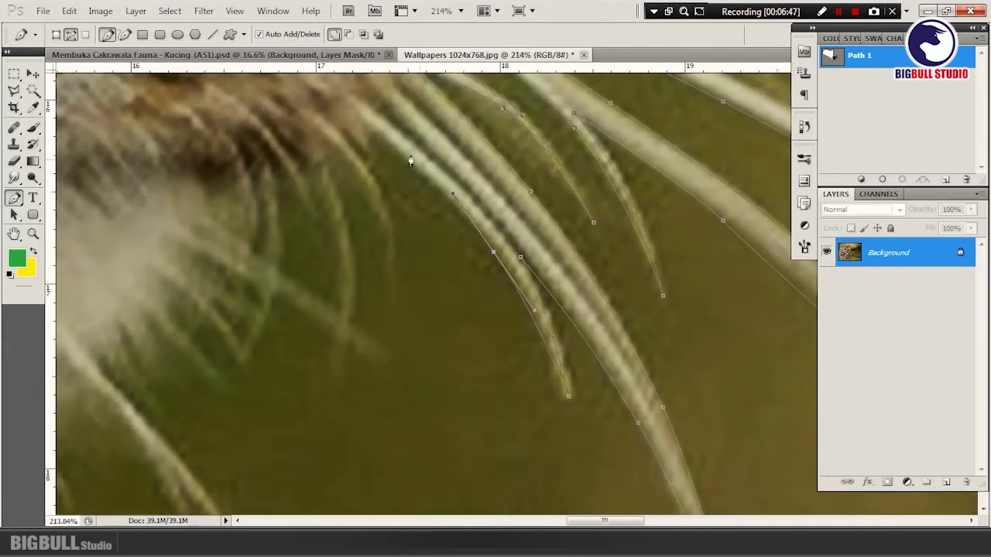
drag(391, 229, 400, 265)
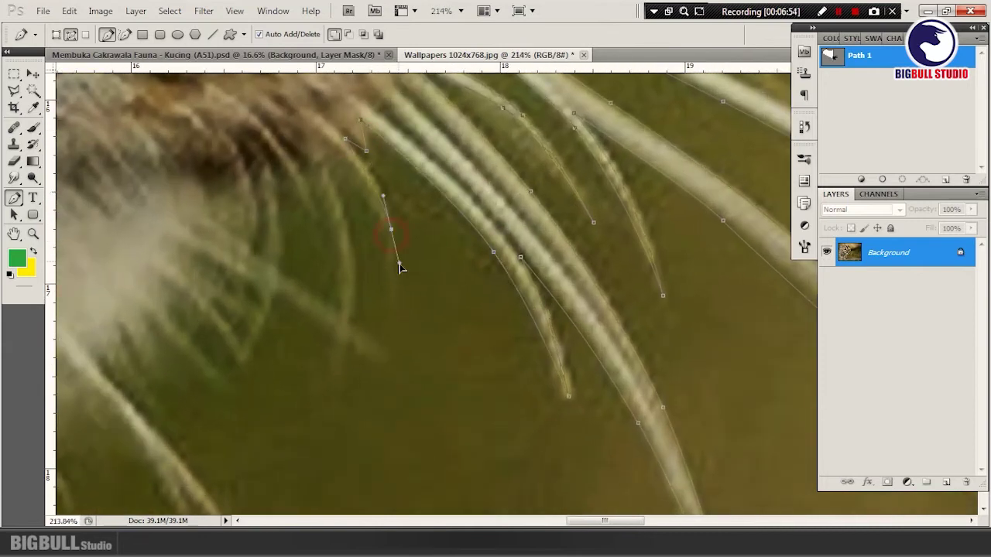
drag(358, 195, 500, 240)
alt+click(473, 190)
scroll(464, 204, down, 3)
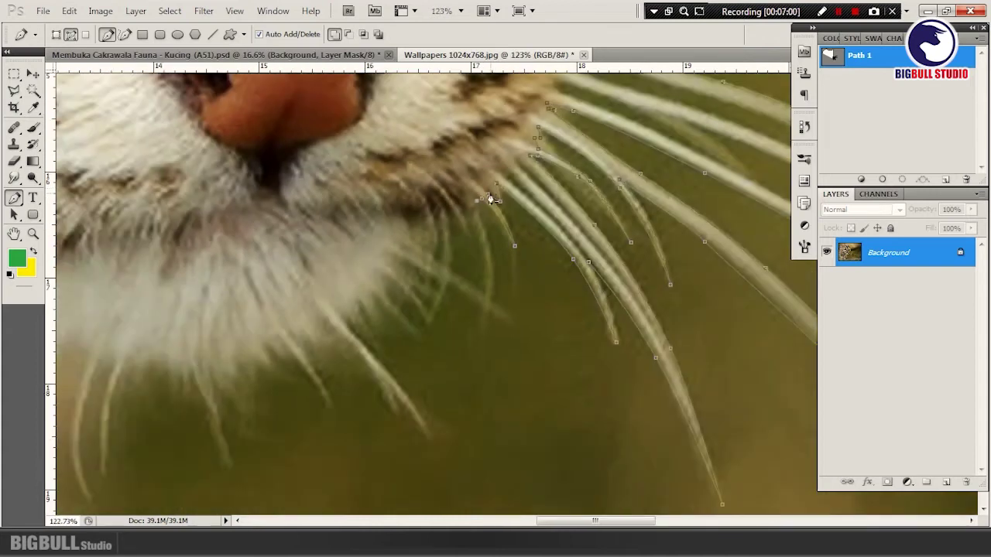
scroll(487, 199, down, 2)
scroll(500, 221, up, 5)
click(512, 305)
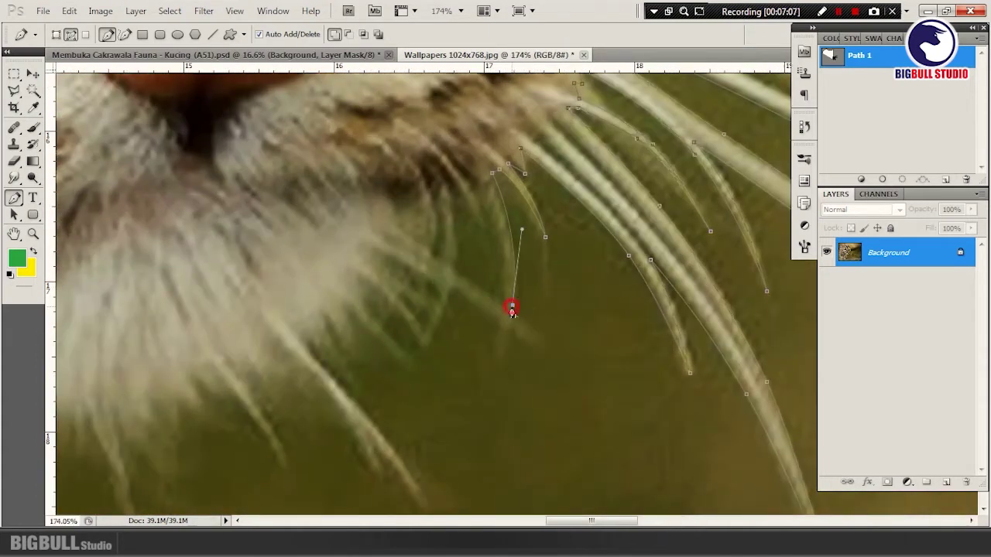
drag(484, 186, 478, 187)
- Outline the fine whisker and close the shape at its first anchor
scroll(477, 225, up, 1)
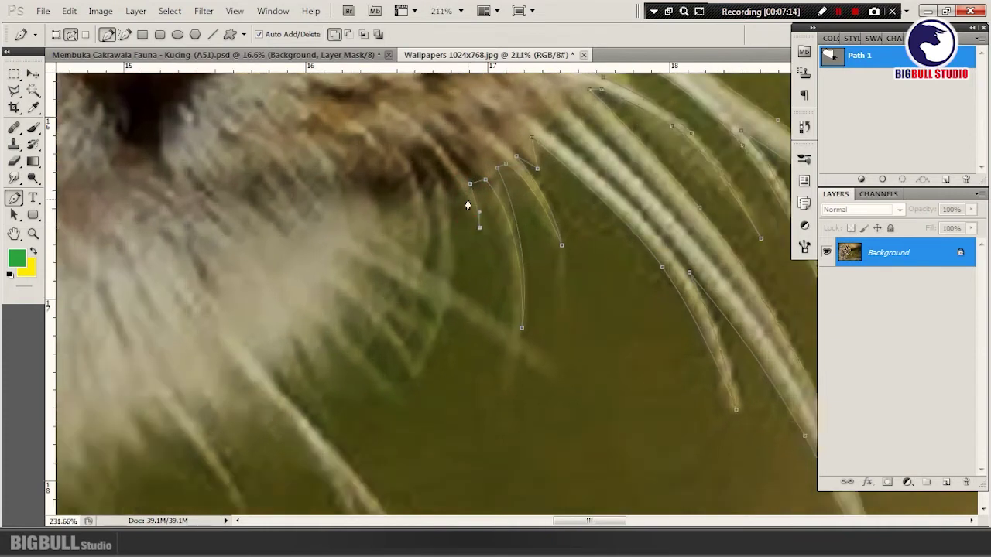
scroll(464, 205, up, 1)
scroll(454, 188, up, 1)
scroll(482, 197, up, 2)
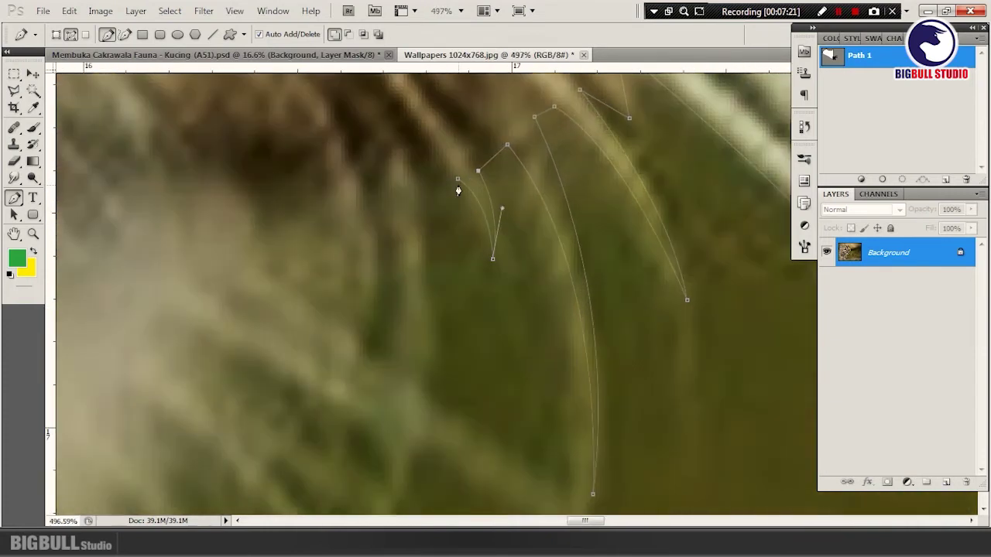
scroll(457, 190, down, 3)
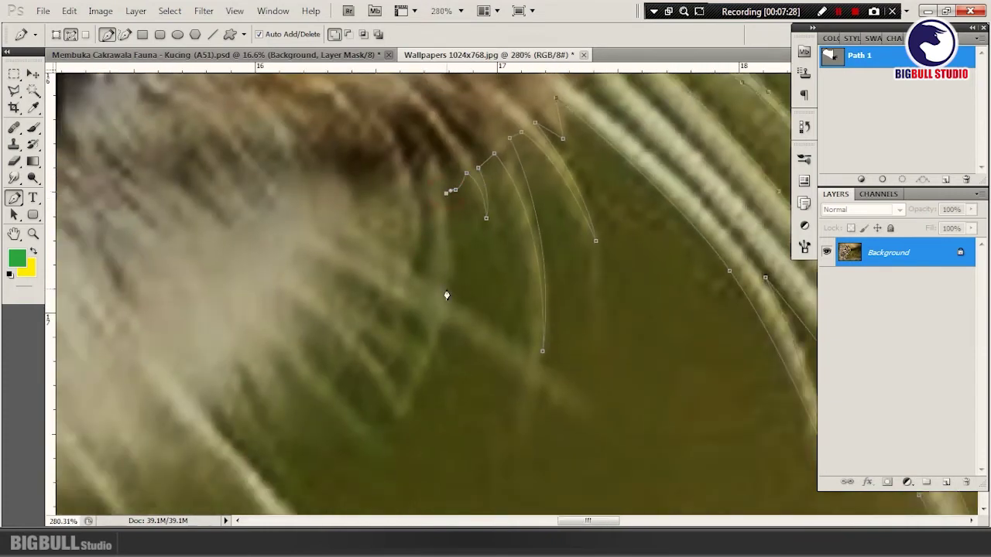
drag(447, 295, 441, 343)
drag(397, 421, 439, 364)
drag(427, 298, 432, 256)
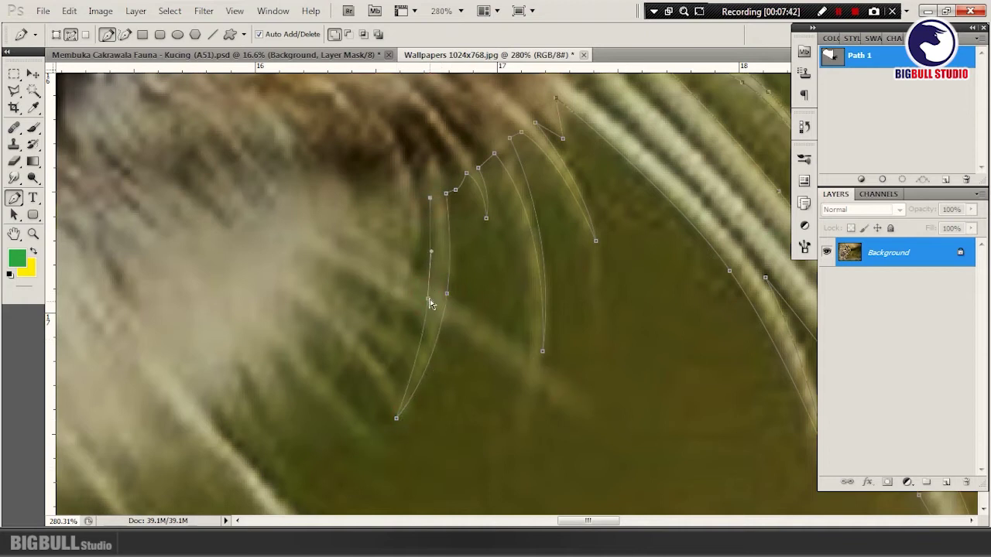
scroll(431, 304, down, 3)
scroll(446, 248, up, 2)
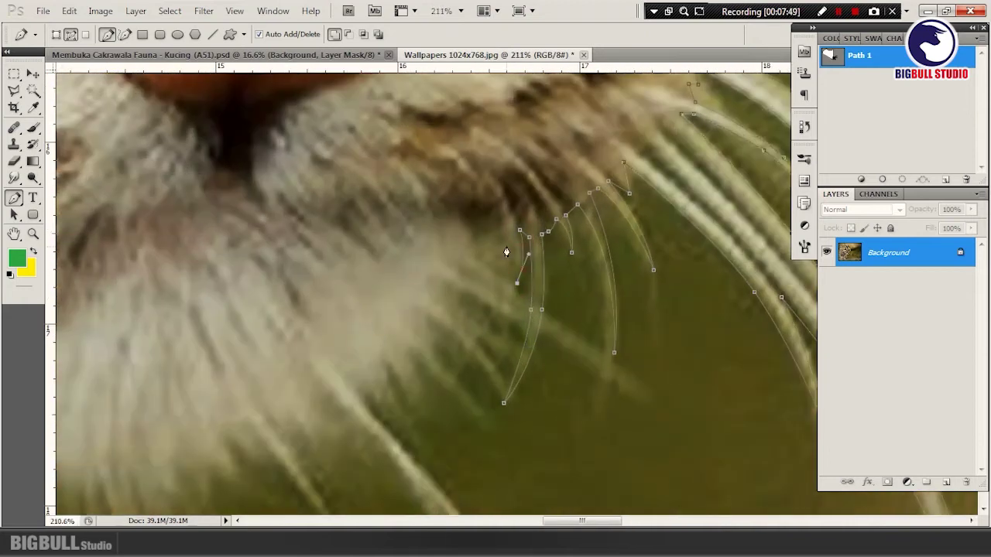
click(516, 237)
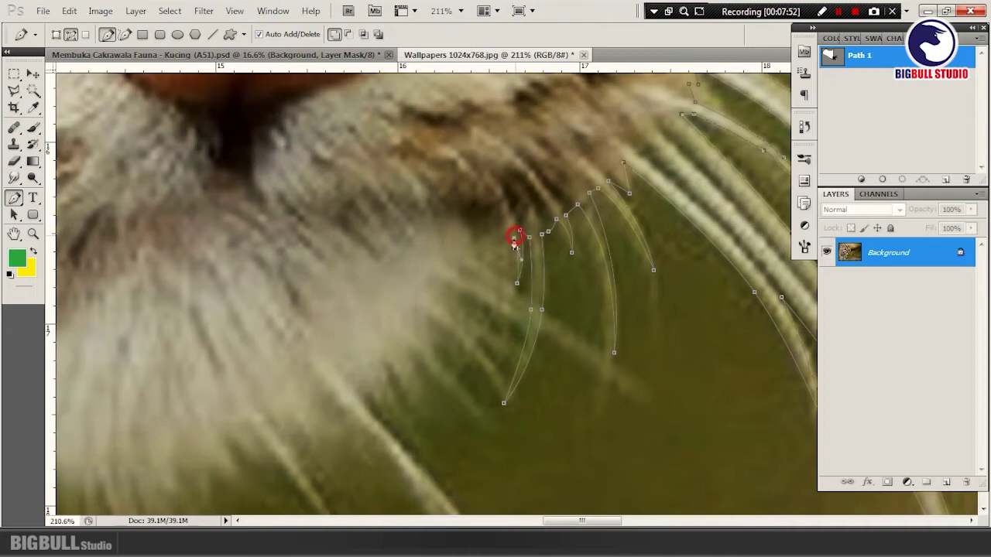
- Begin a new whisker outline under the chin, reaching the chin fur edge
click(476, 279)
drag(473, 304, 470, 320)
scroll(443, 334, down, 1)
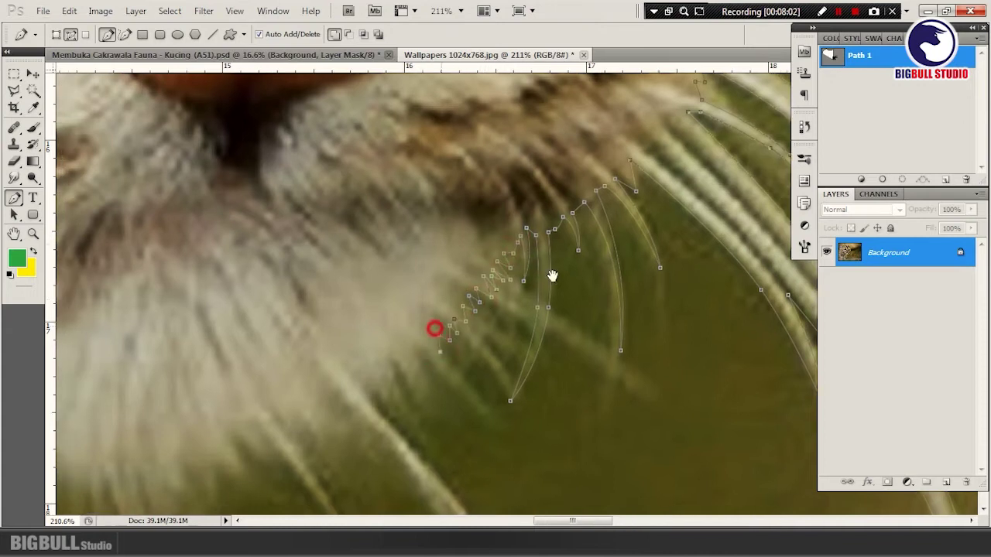
scroll(553, 287, up, 1)
scroll(500, 259, down, 2)
scroll(514, 290, up, 2)
mouse_move(508, 279)
mouse_down()
mouse_move(492, 307)
mouse_move(446, 313)
mouse_up()
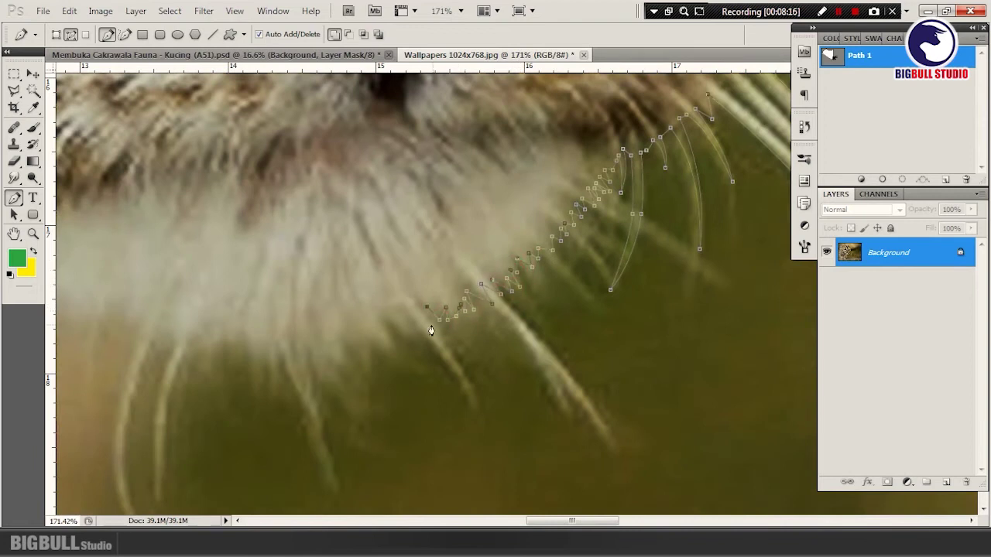
scroll(431, 332, up, 2)
click(513, 338)
- Trace the path along the chin fur and down the chest toward the paw
mouse_move(480, 343)
mouse_down()
mouse_move(409, 361)
mouse_move(367, 336)
mouse_move(312, 338)
mouse_move(524, 370)
mouse_up()
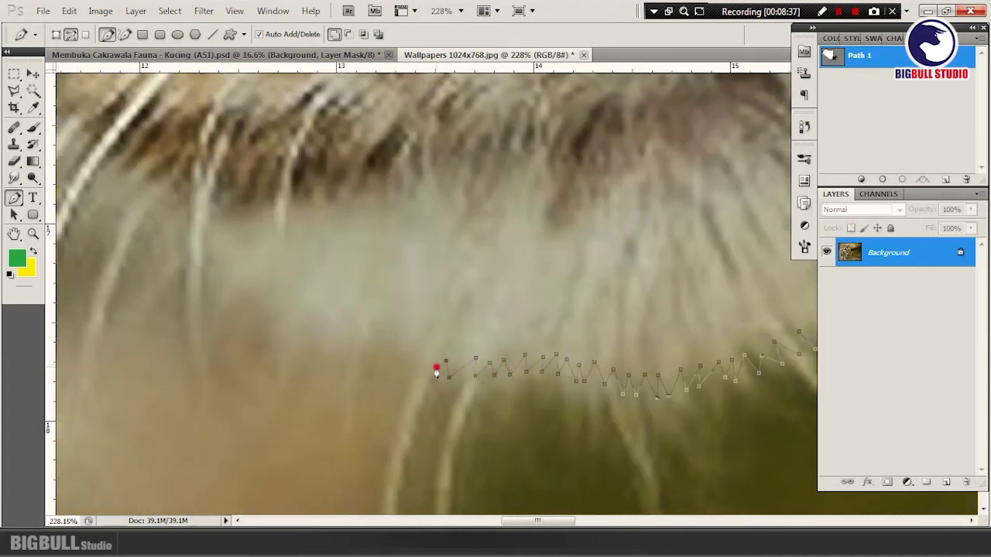
mouse_move(436, 373)
mouse_down()
mouse_move(354, 313)
mouse_move(321, 319)
mouse_move(296, 310)
mouse_up()
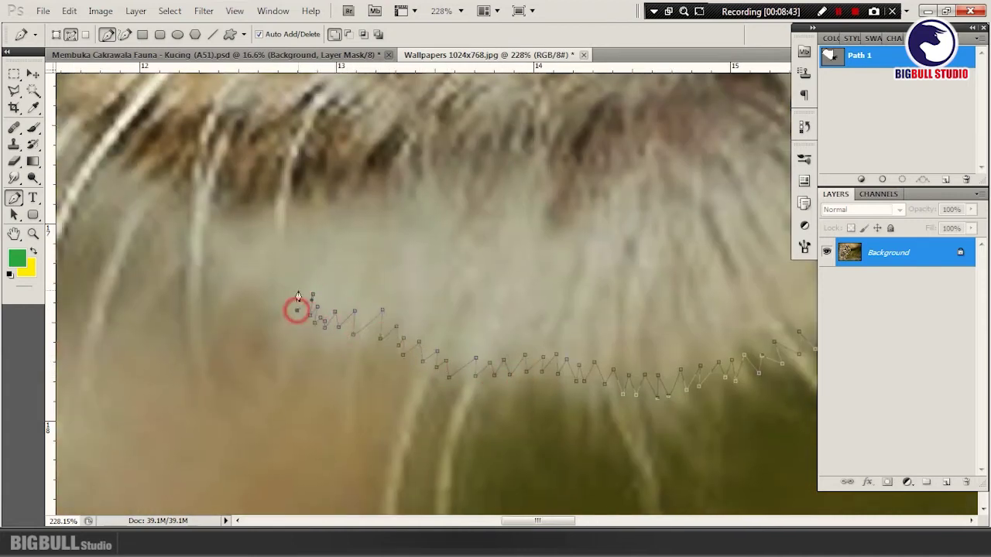
scroll(401, 312, down, 5)
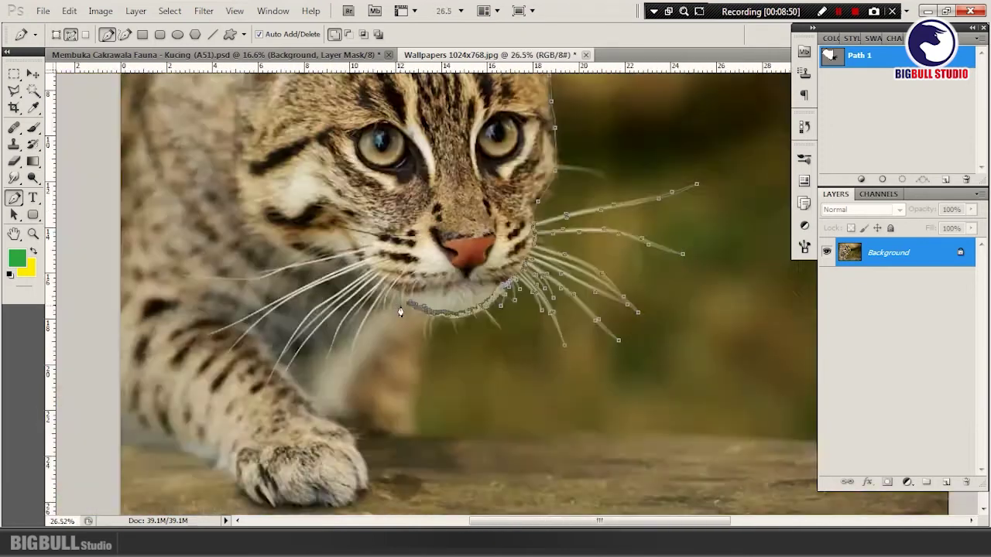
scroll(459, 391, down, 1)
scroll(460, 390, up, 2)
scroll(468, 301, up, 4)
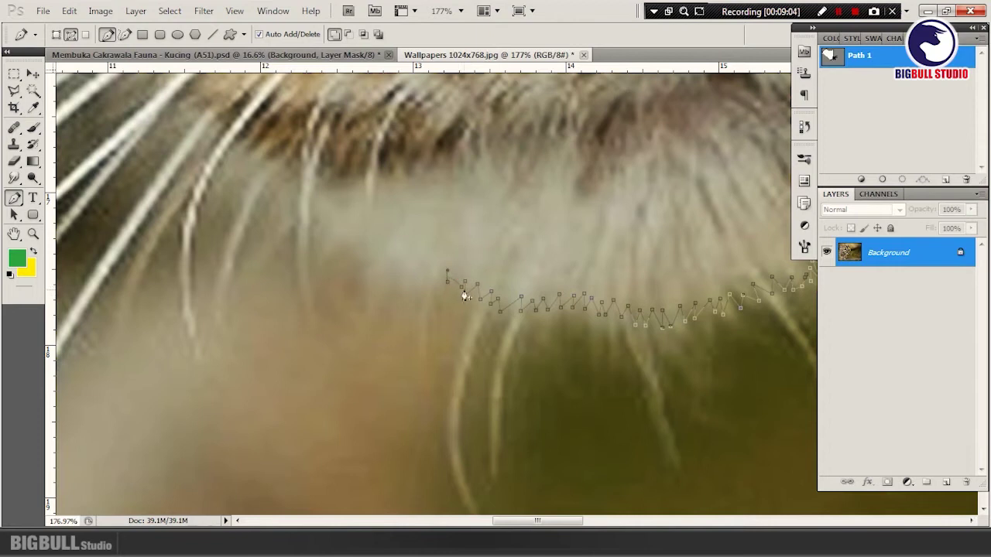
click(447, 284)
scroll(446, 371, down, 3)
click(407, 429)
scroll(407, 429, up, 1)
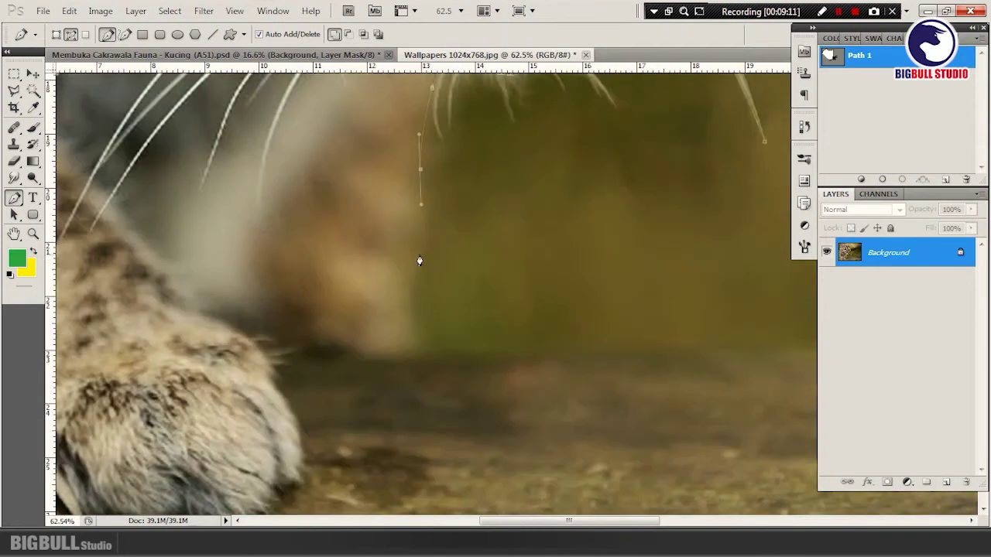
drag(416, 357, 475, 299)
- Outline the front paw's top edge and down its side
click(455, 301)
click(437, 304)
click(414, 299)
click(395, 294)
click(353, 293)
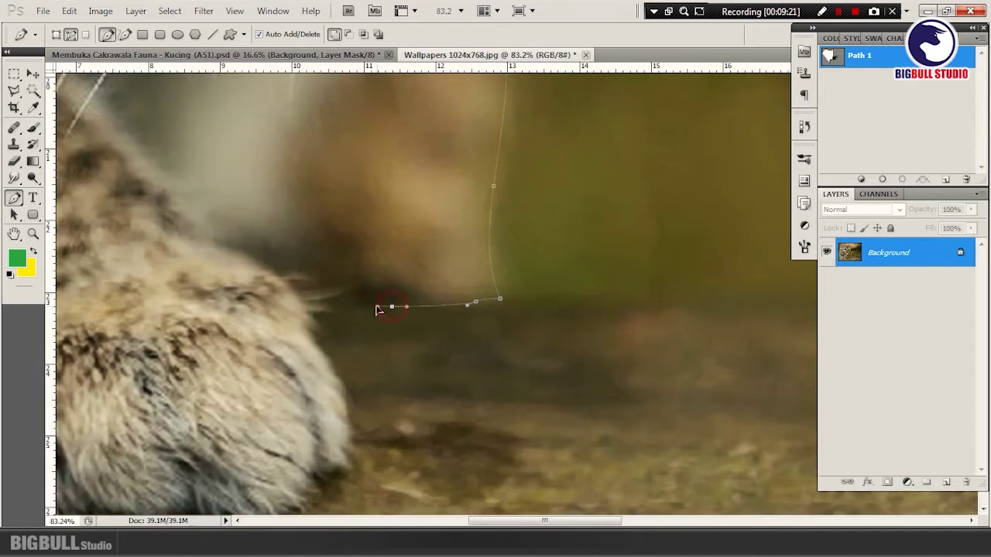
click(332, 302)
click(299, 305)
scroll(310, 310, up, 2)
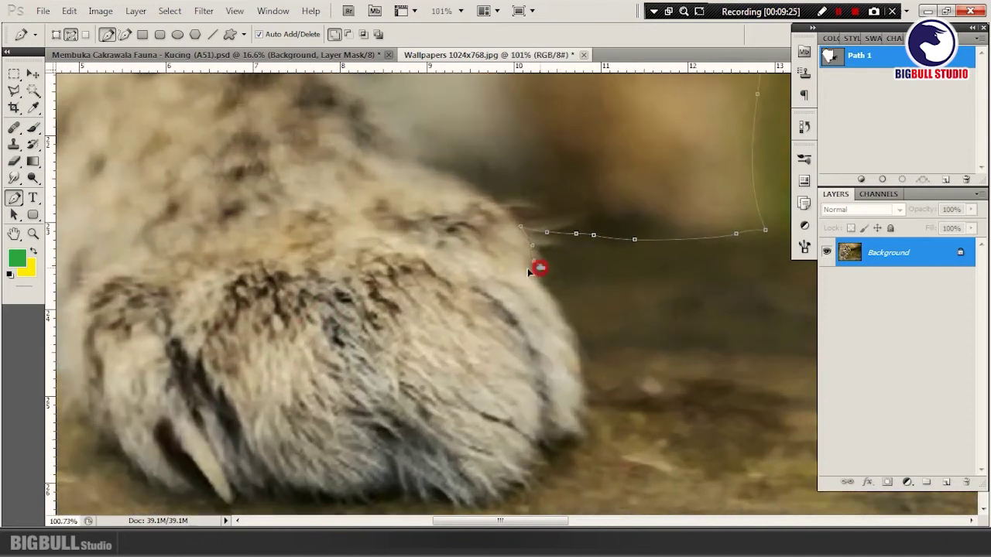
click(552, 293)
click(584, 357)
click(586, 373)
- Carry the outline along the cat's bottom edge and up its left side
drag(589, 381, 651, 261)
drag(599, 341, 134, 299)
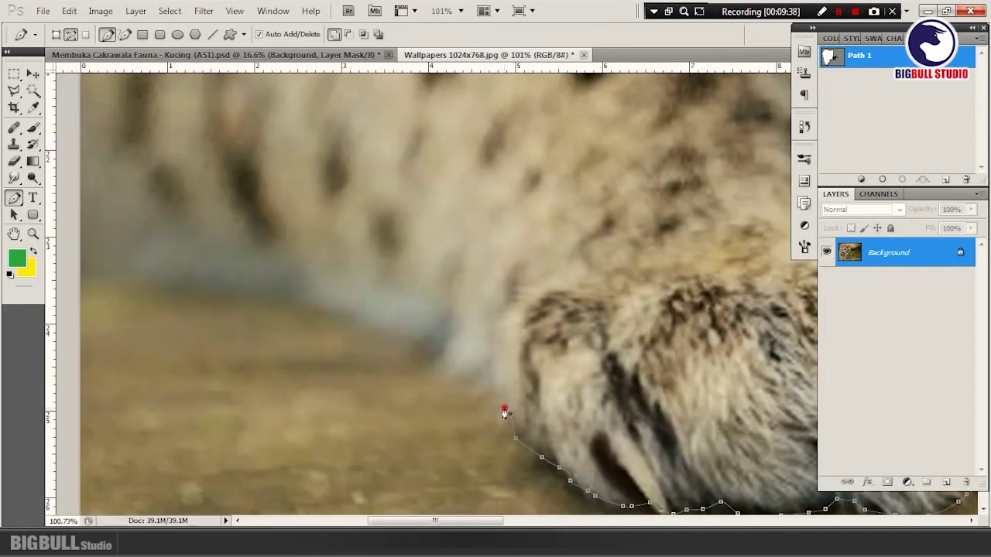
drag(504, 411, 270, 281)
scroll(270, 281, down, 2)
drag(477, 369, 341, 274)
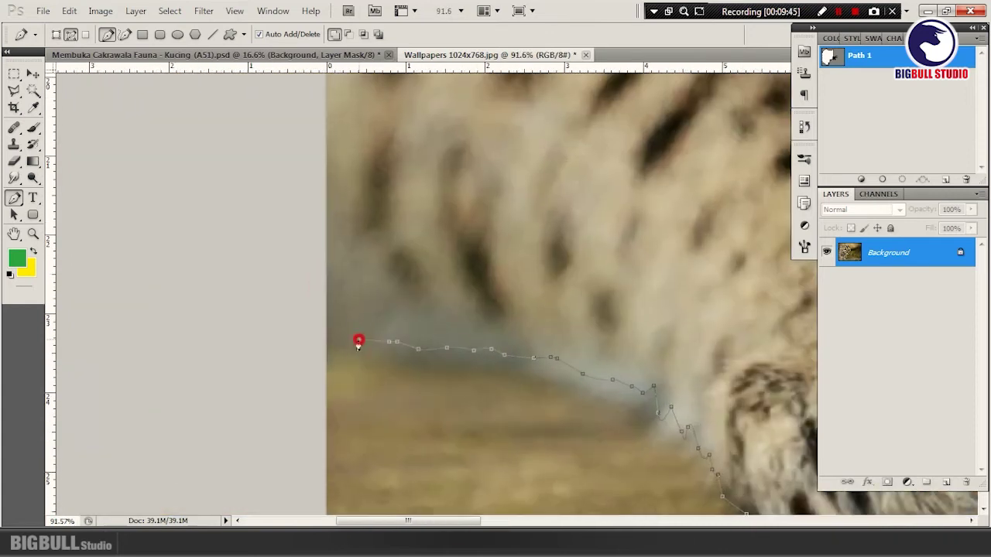
scroll(341, 274, down, 5)
scroll(341, 275, down, 2)
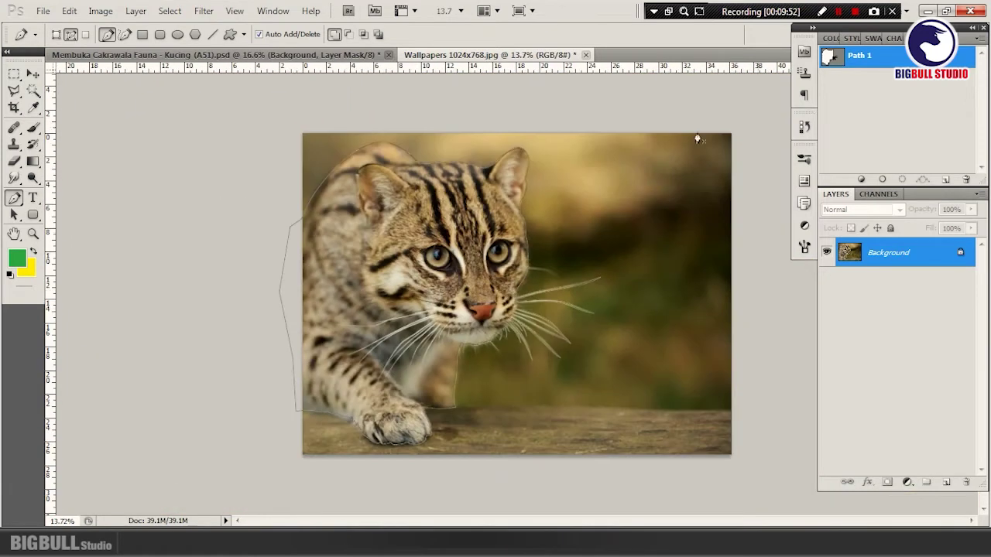
scroll(450, 166, up, 4)
- Zoom in and trace a closed curved outline around the first hanging whisker
scroll(449, 167, up, 2)
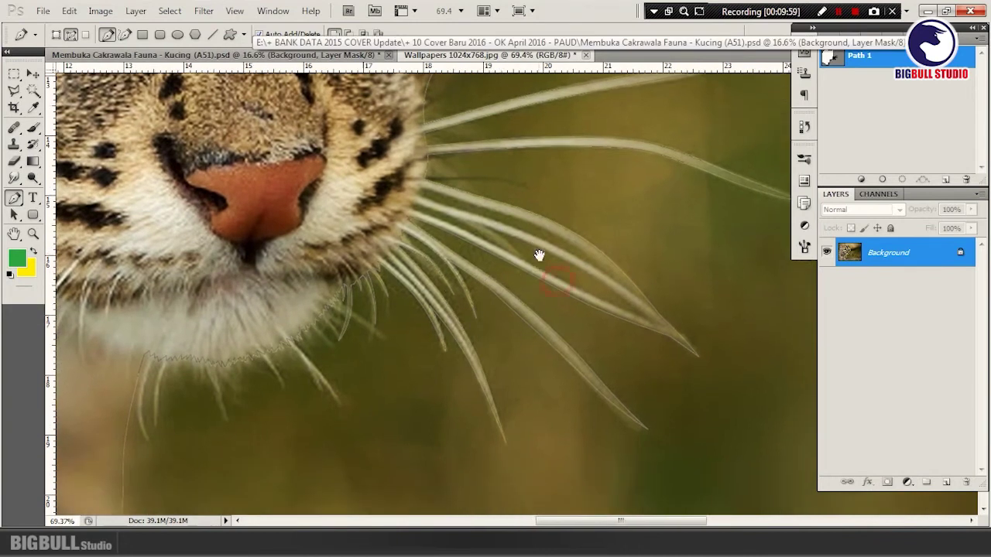
scroll(354, 272, up, 4)
scroll(405, 266, up, 2)
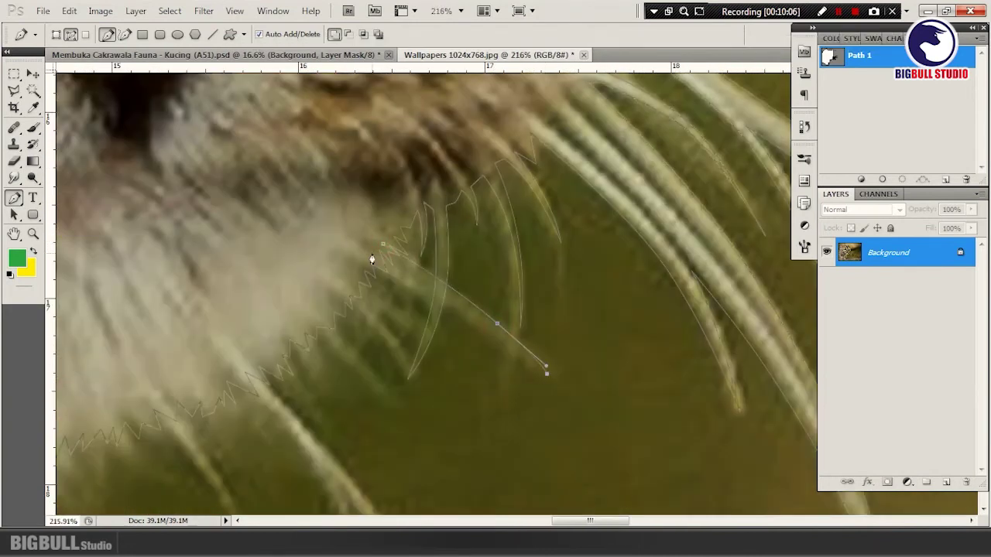
drag(383, 251, 342, 240)
drag(239, 340, 430, 302)
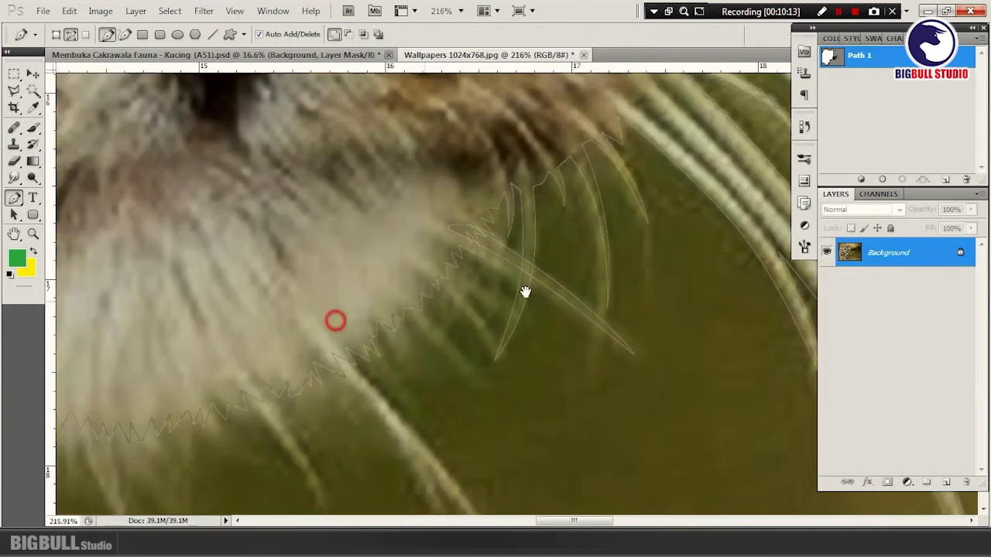
drag(605, 336, 619, 380)
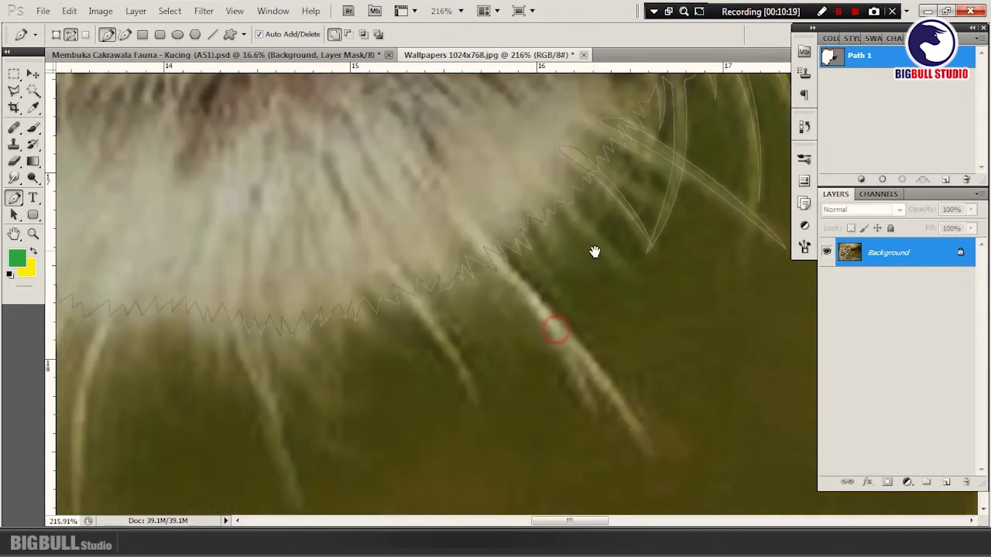
drag(546, 345, 593, 252)
drag(606, 375, 644, 423)
click(514, 289)
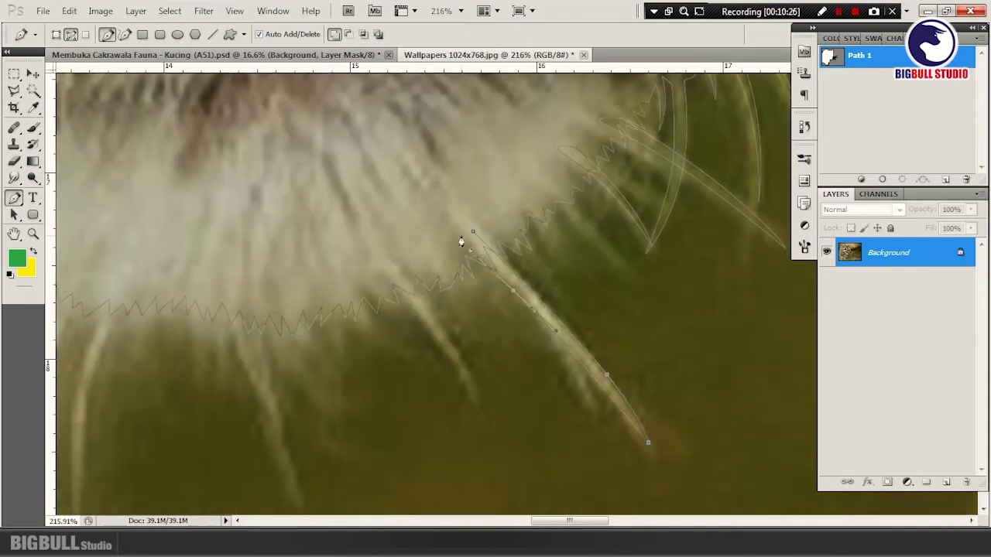
- Outline a second whisker below the chin with curved anchors, closing at its start
scroll(624, 237, down, 2)
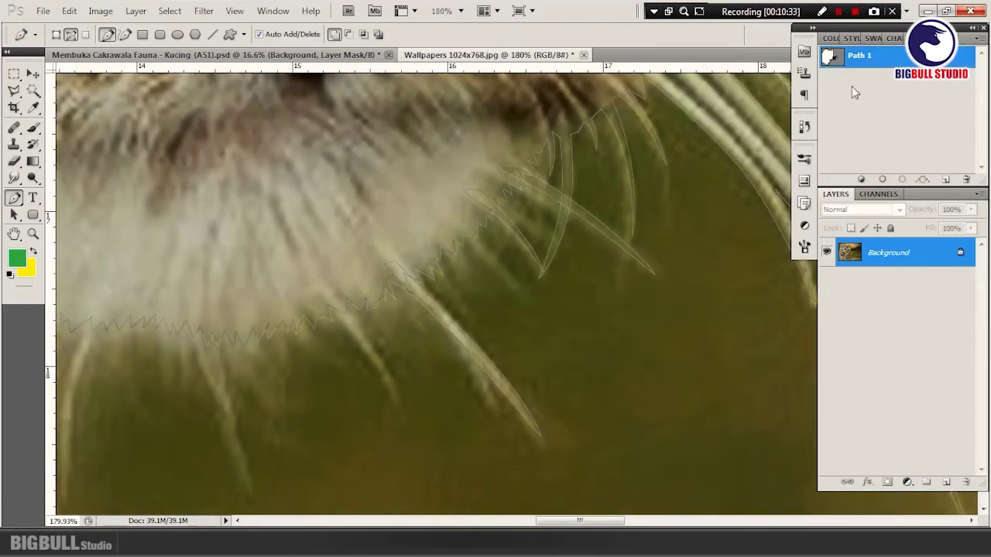
scroll(189, 279, up, 2)
drag(449, 344, 477, 407)
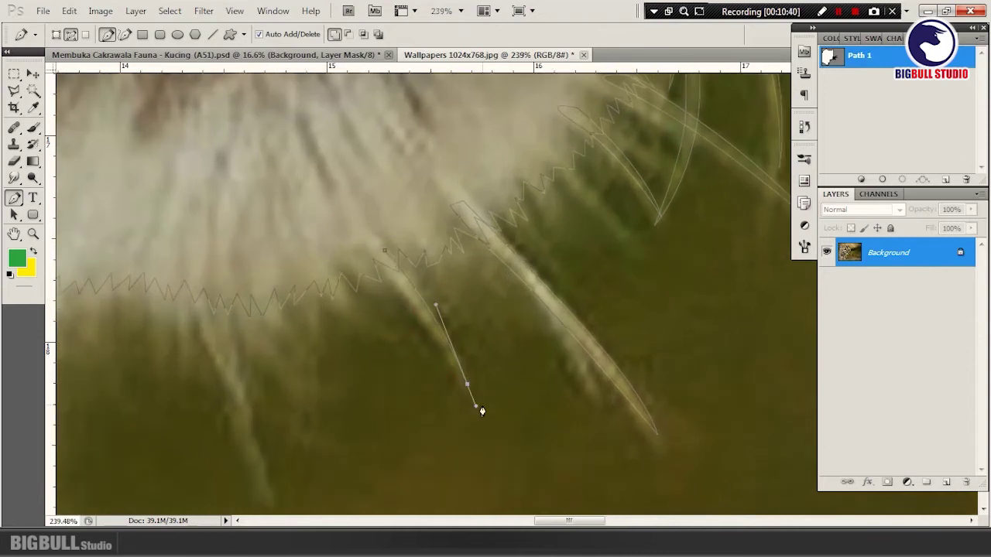
scroll(377, 258, down, 1)
drag(380, 353, 411, 408)
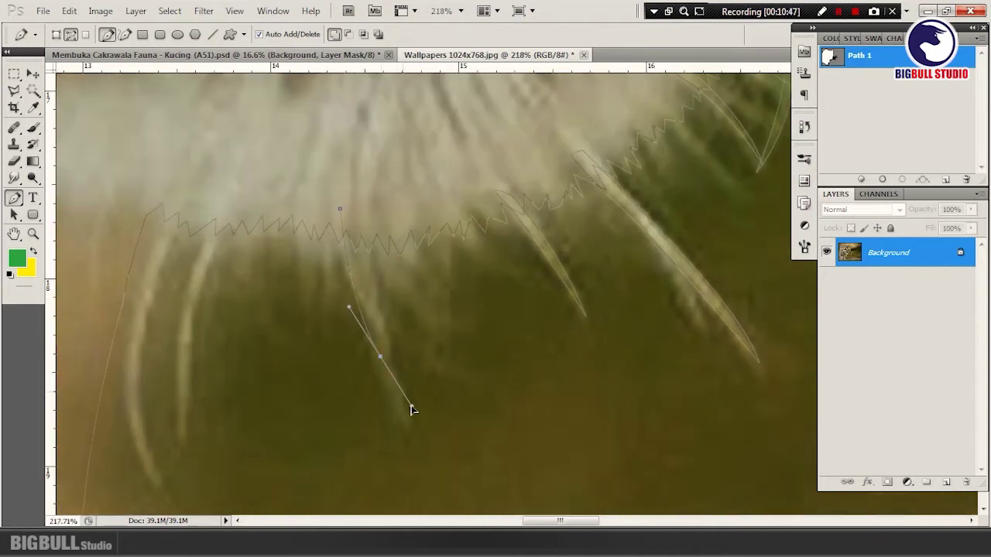
click(382, 352)
drag(350, 209, 352, 165)
drag(391, 398, 411, 453)
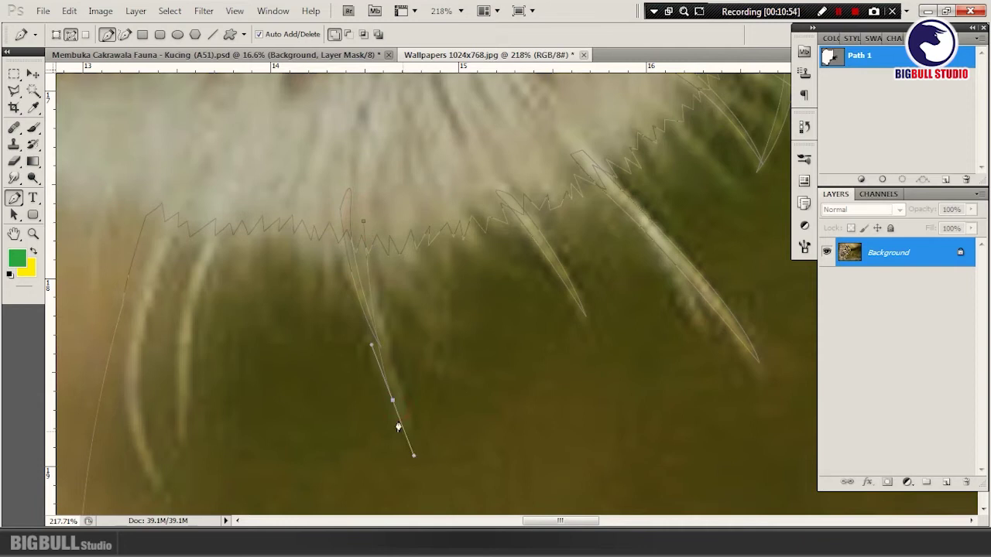
click(391, 398)
drag(374, 216, 376, 159)
drag(275, 267, 446, 250)
click(348, 292)
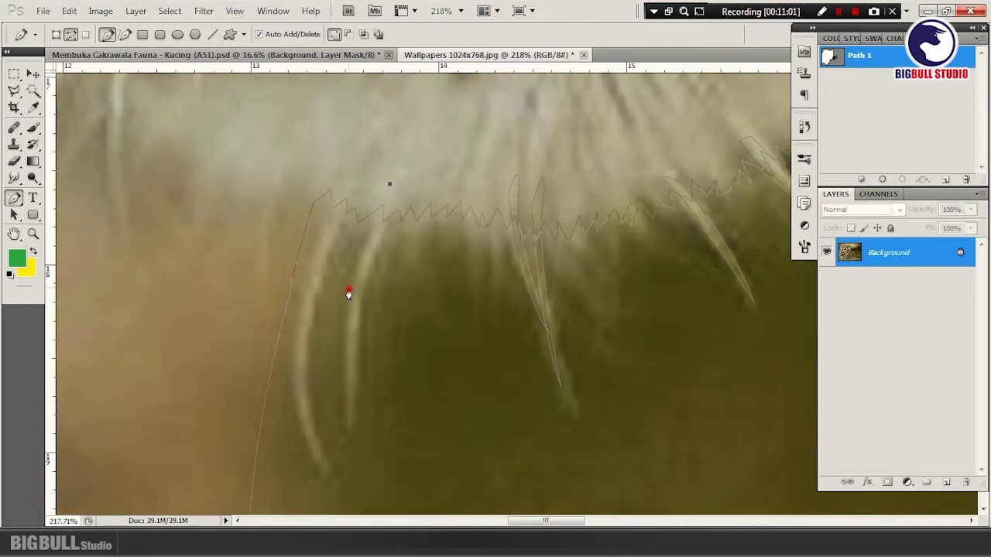
click(389, 183)
- Trace and reshape a curved outline around the left hanging whisker
scroll(434, 229, up, 2)
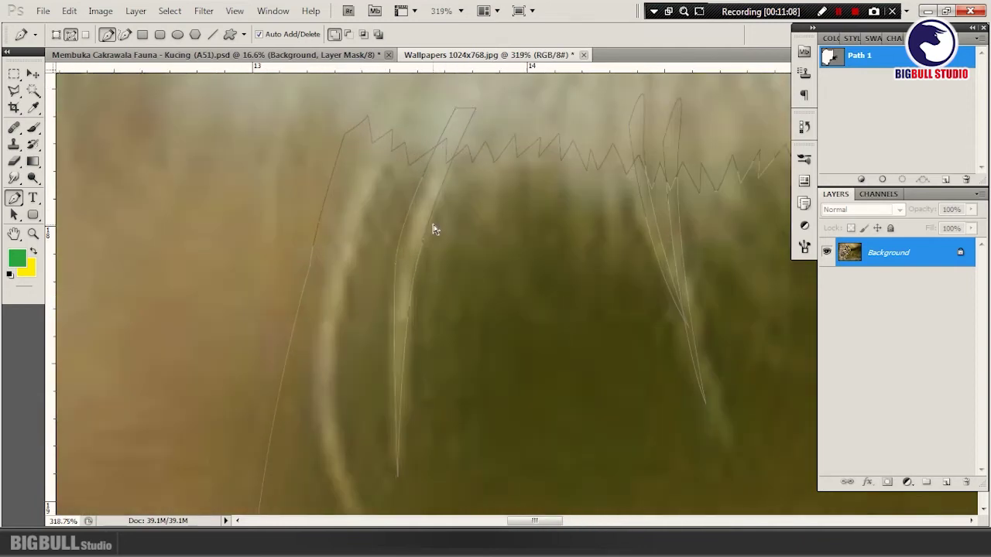
scroll(407, 250, down, 2)
click(383, 117)
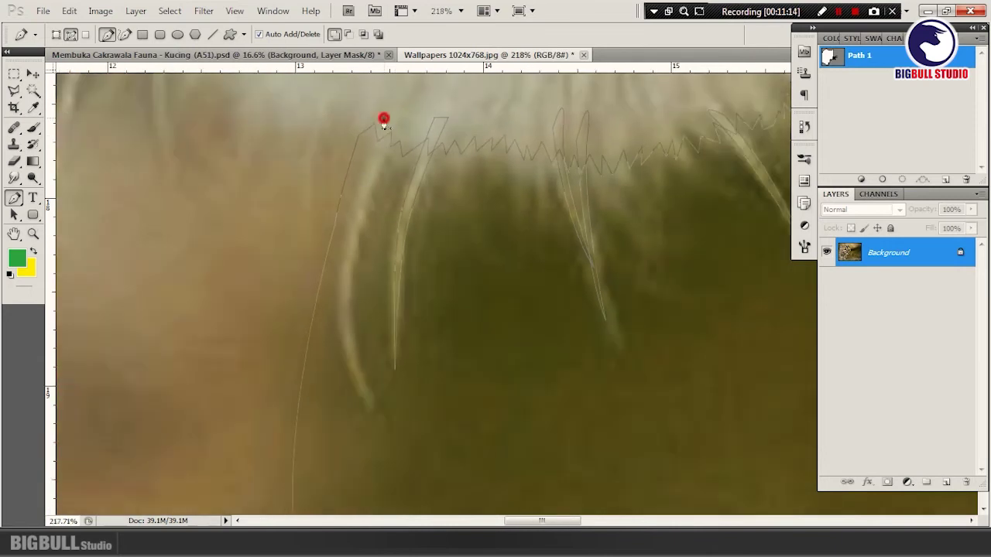
click(335, 187)
click(337, 272)
drag(378, 422, 356, 216)
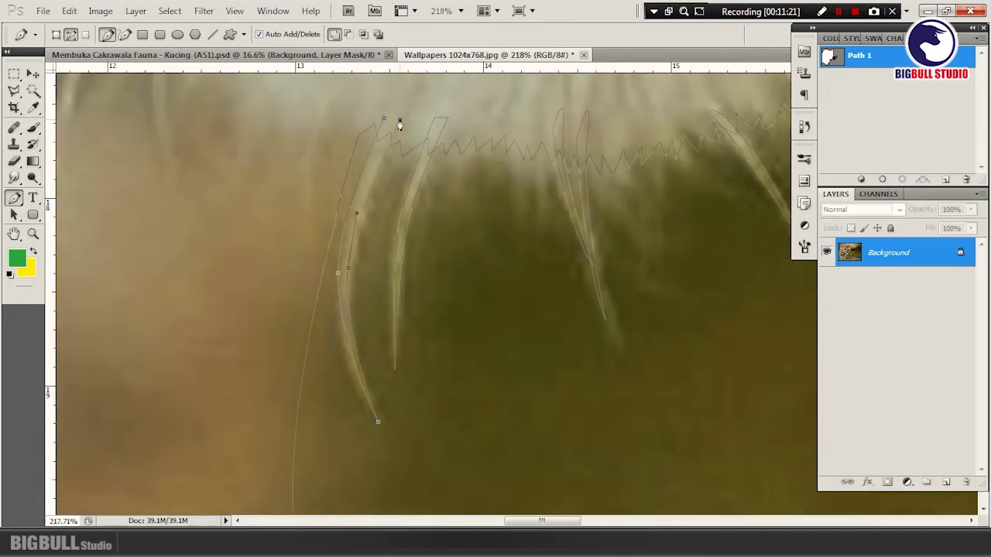
click(384, 125)
scroll(364, 345, up, 1)
drag(363, 349, 325, 368)
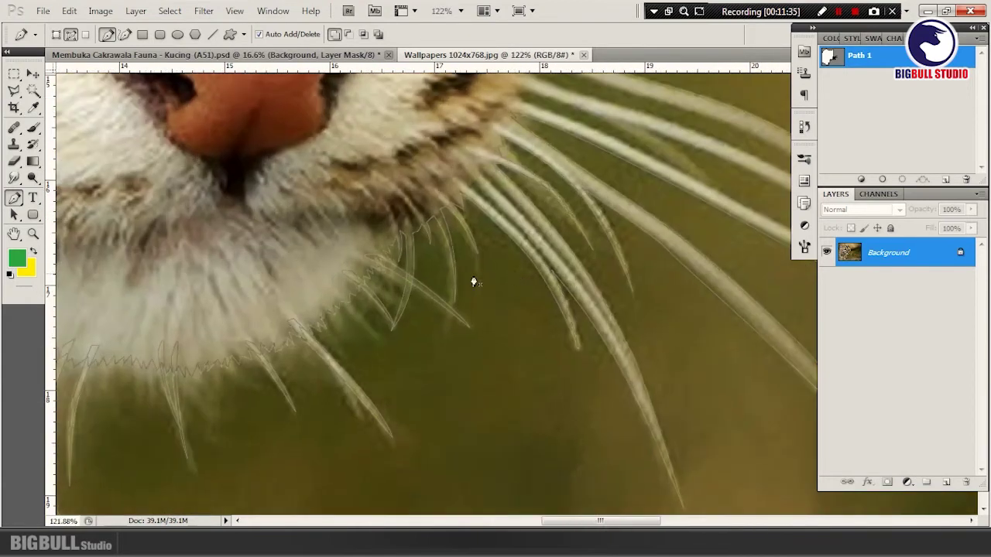
scroll(503, 240, up, 1)
scroll(438, 225, down, 2)
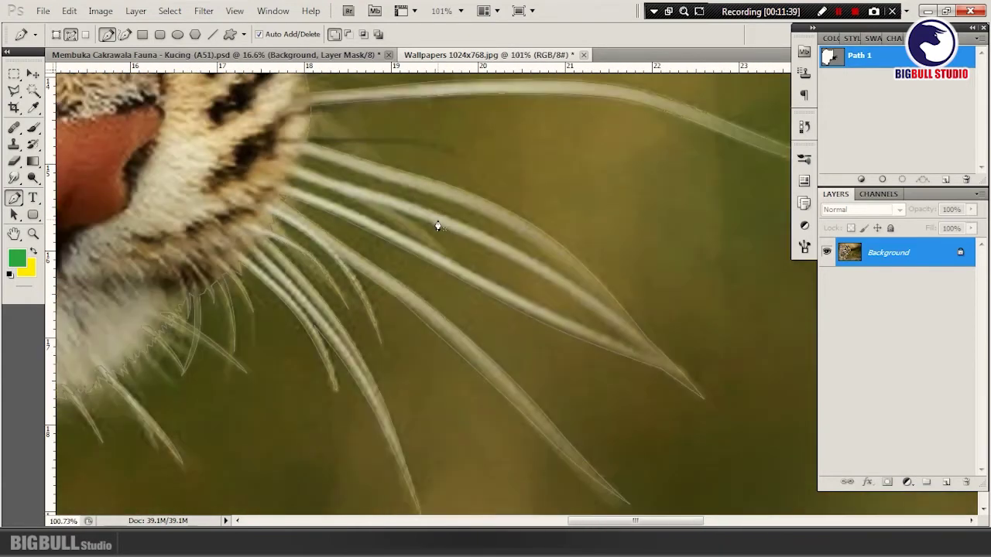
scroll(434, 228, down, 2)
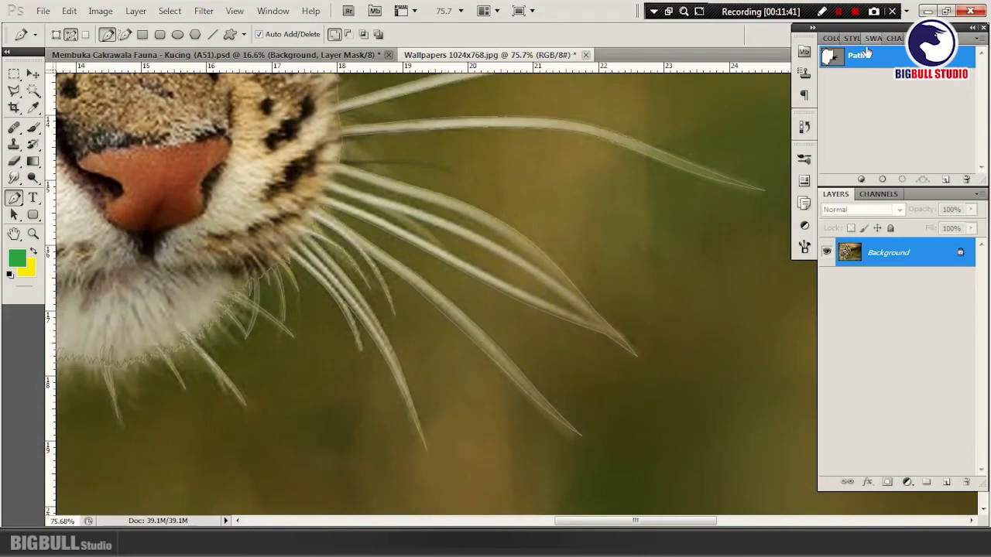
- Load Path 1 as a selection, use the Rectangular Marquee's canvas menu, then deselect
key(ctrl+Return)
scroll(535, 277, down, 4)
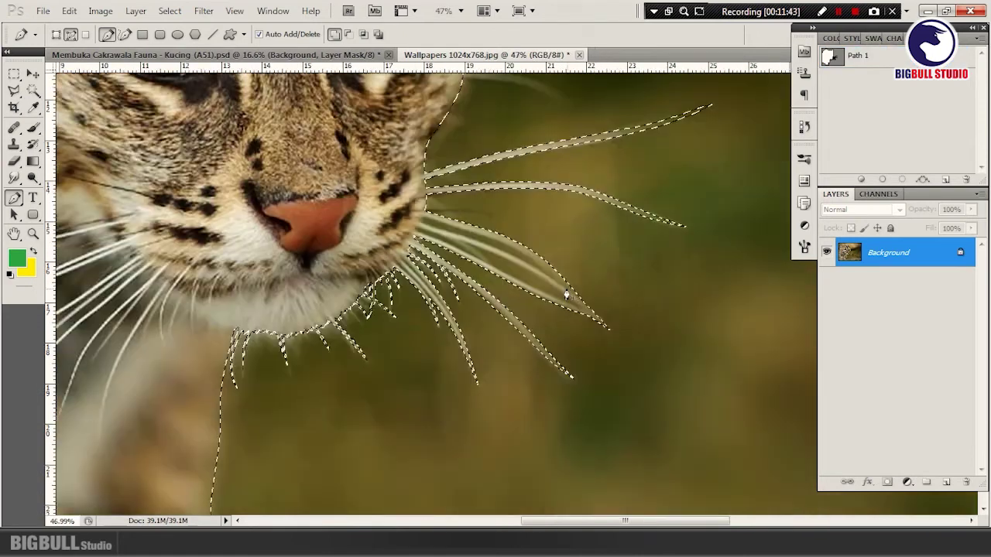
scroll(564, 293, down, 4)
scroll(563, 289, down, 4)
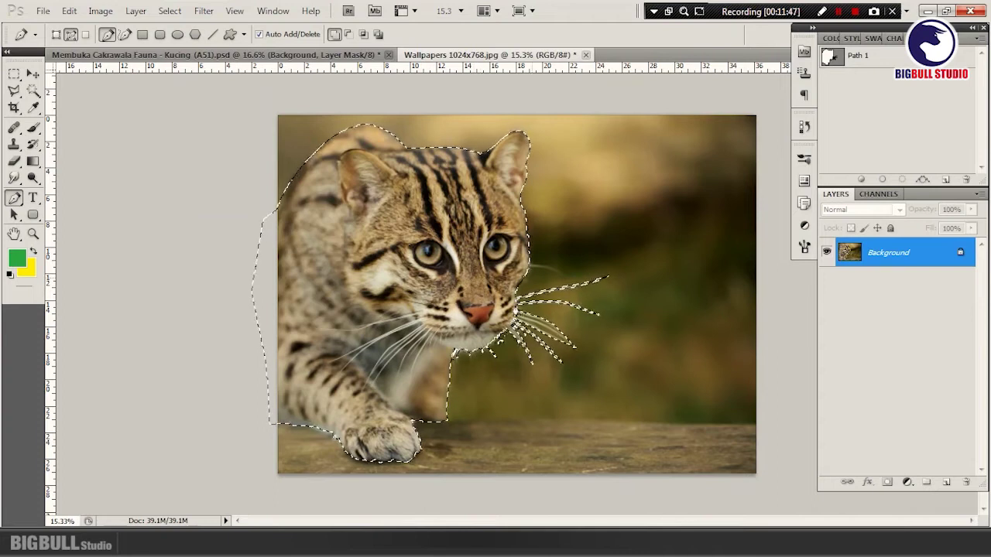
click(14, 74)
right_click(420, 196)
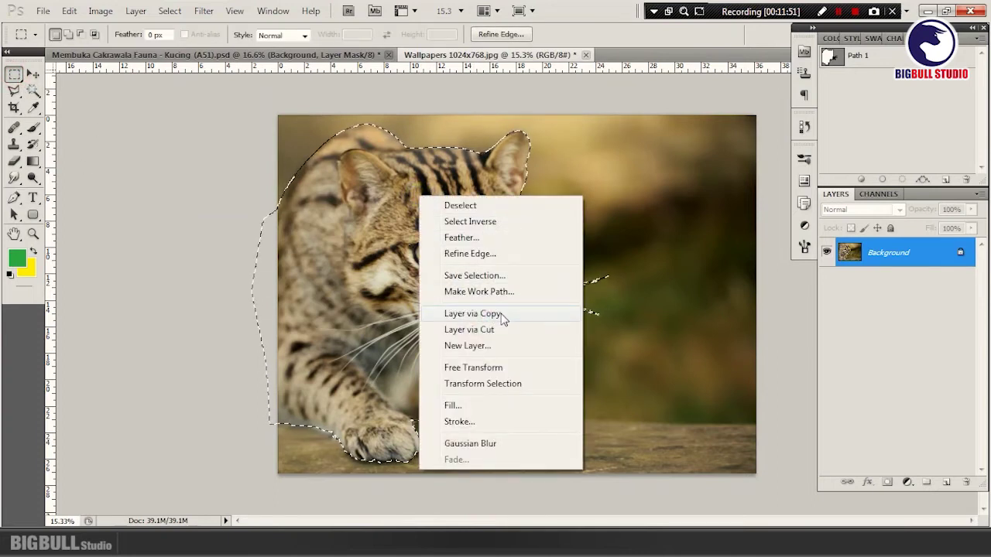
click(904, 241)
key(ctrl+d)
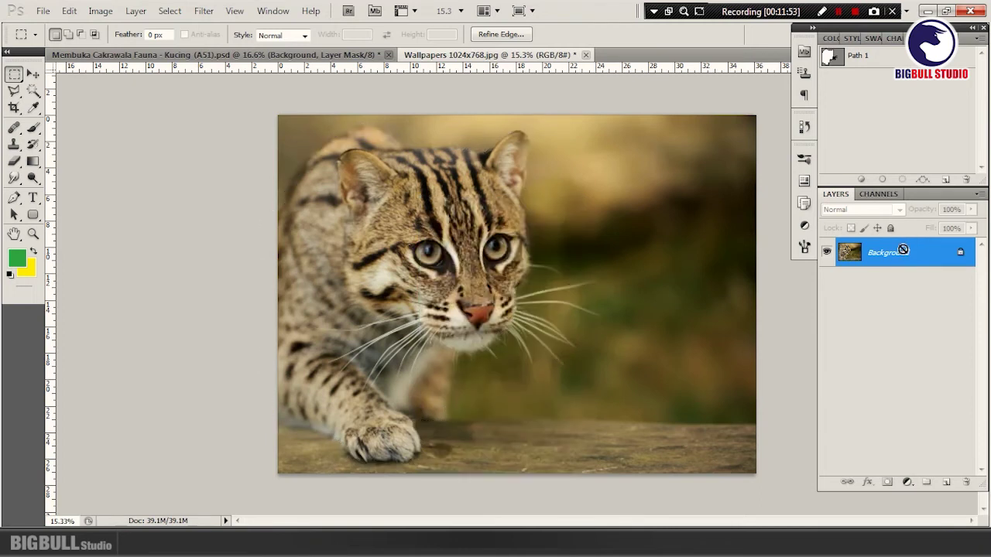
- Zoom in on the cat's eyes, then restore the cat selection and zoom out
key(z)
click(550, 222)
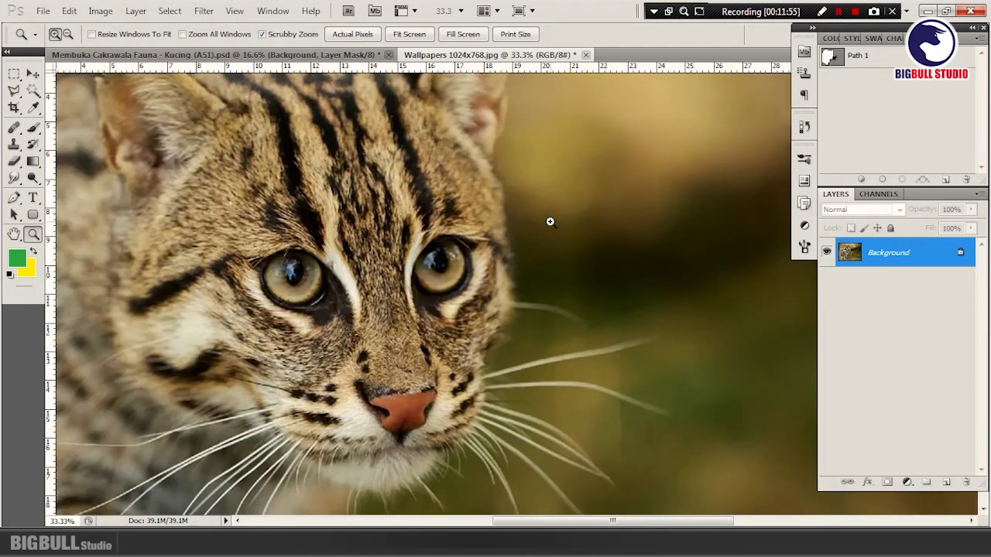
click(550, 222)
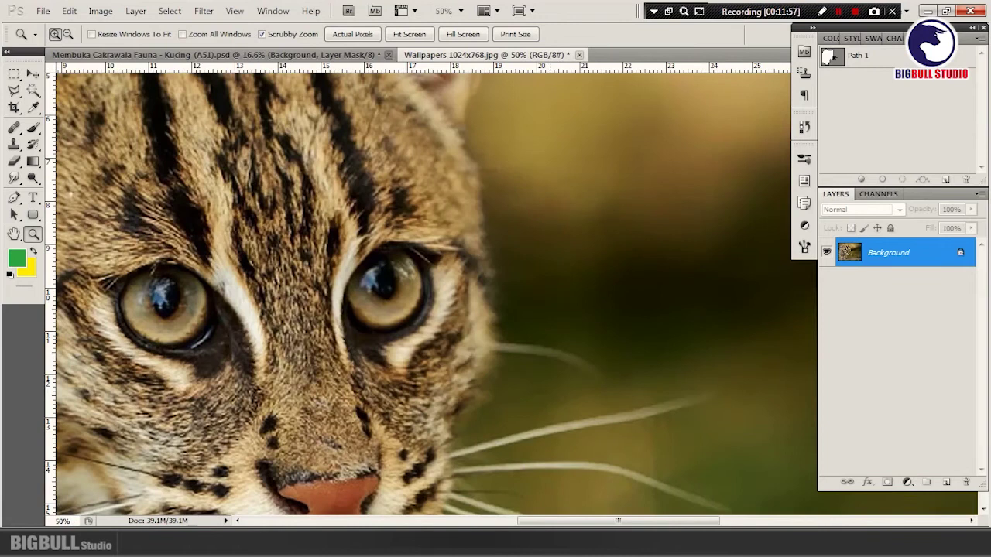
key(ctrl+shift+d)
drag(528, 249, 284, 169)
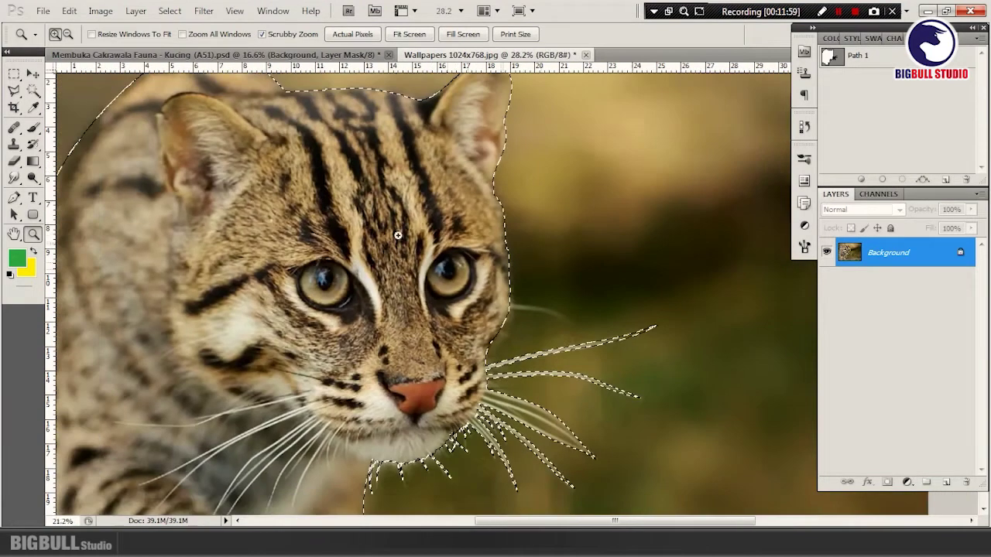
- Copy the selected cat onto new Layer 1 with Layer via Copy, then select Background
key(m)
right_click(466, 223)
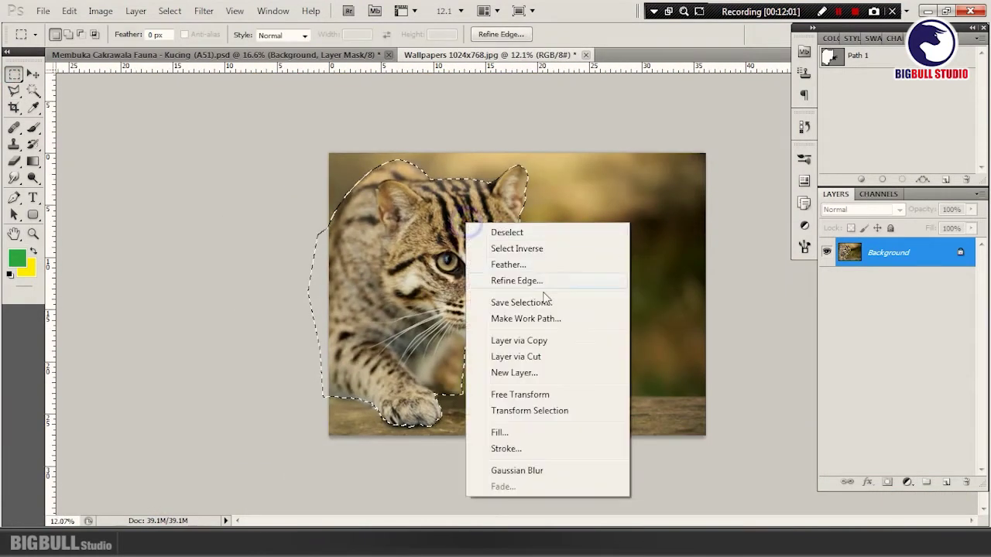
click(540, 341)
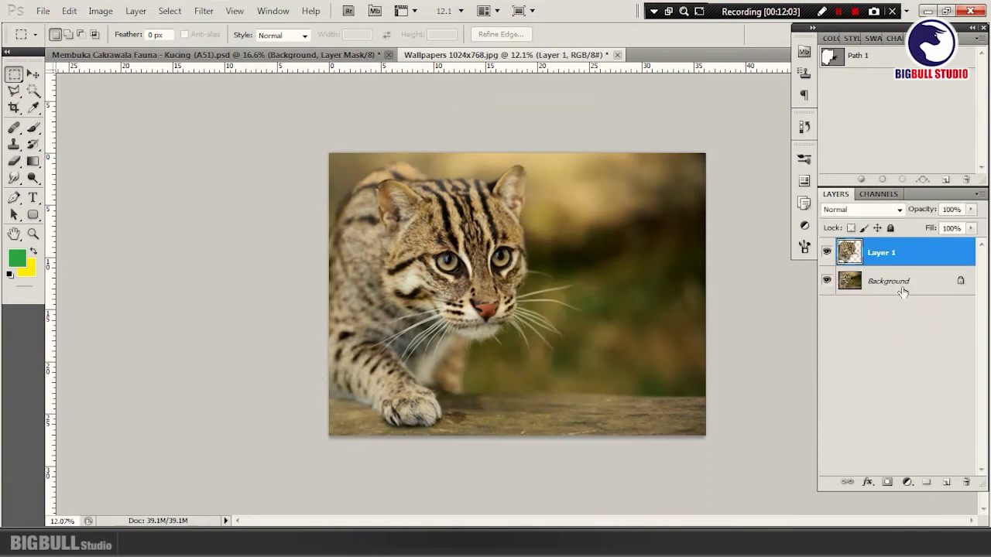
click(903, 286)
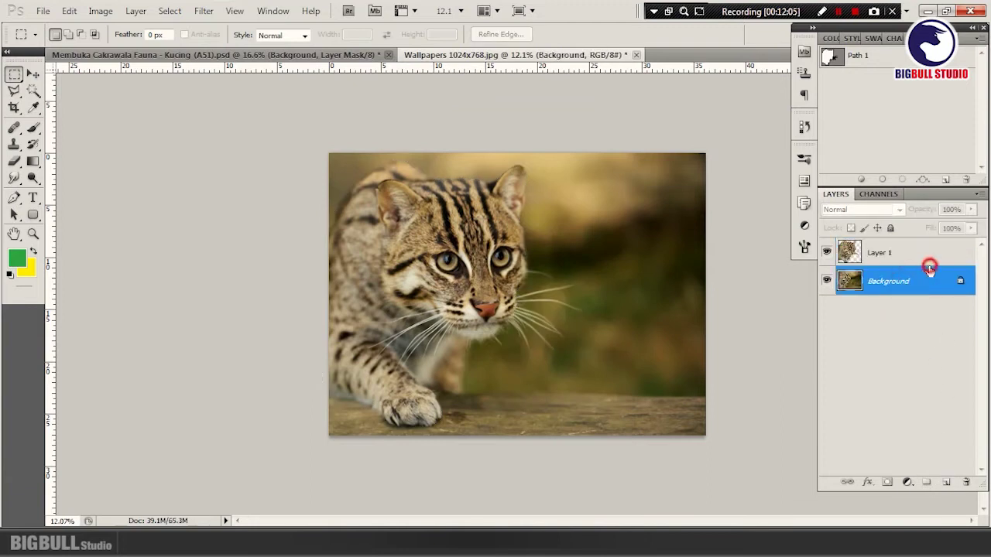
- Link Layer 1 with Background and add a new empty layer above Background
ctrl+click(926, 261)
right_click(926, 262)
click(790, 371)
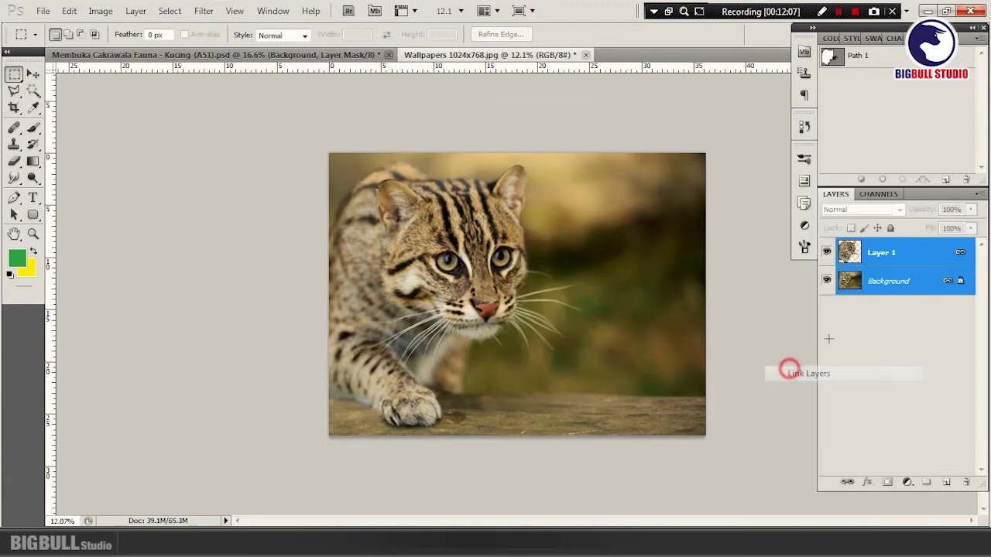
click(913, 280)
click(946, 483)
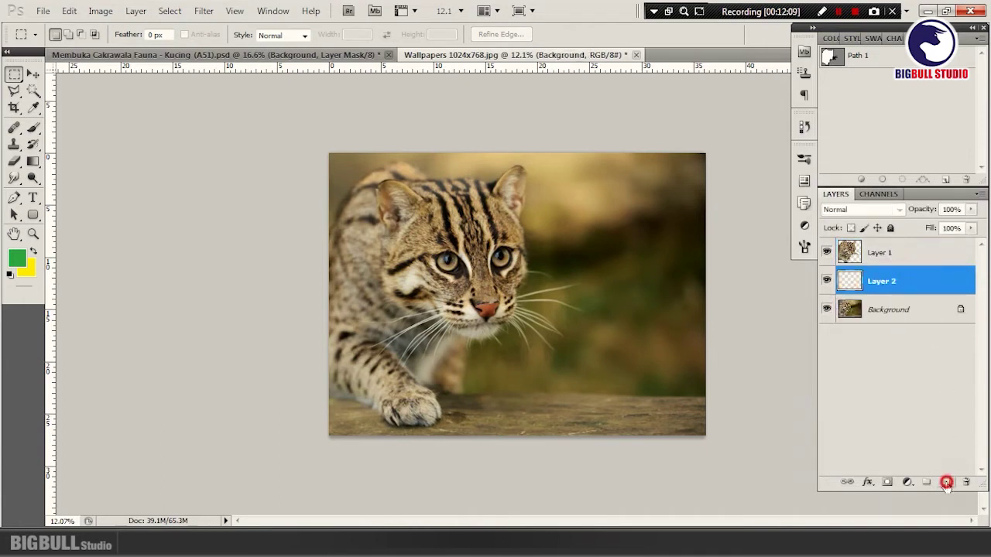
- Set the foreground to bright green and fill Layer 2 with the Paint Bucket
click(21, 263)
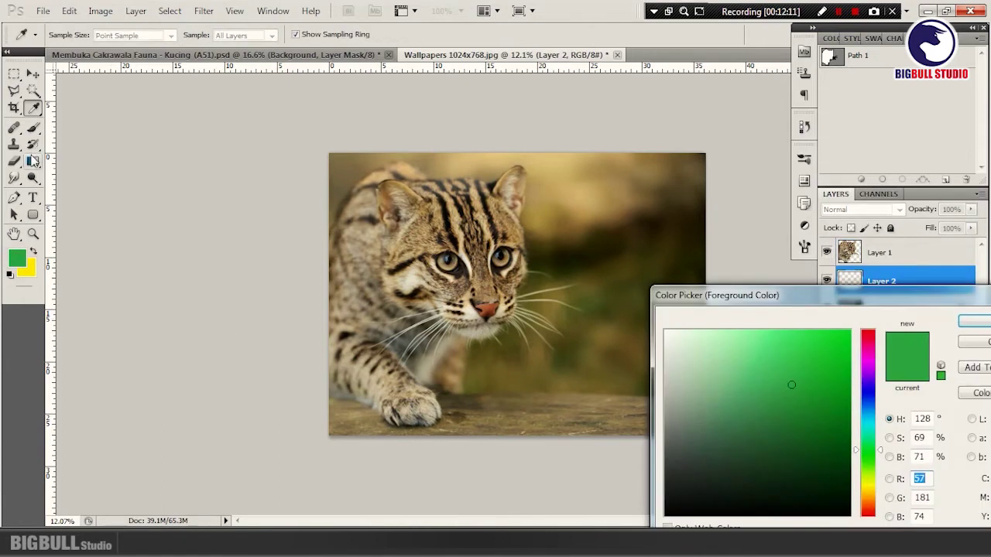
click(823, 363)
click(973, 321)
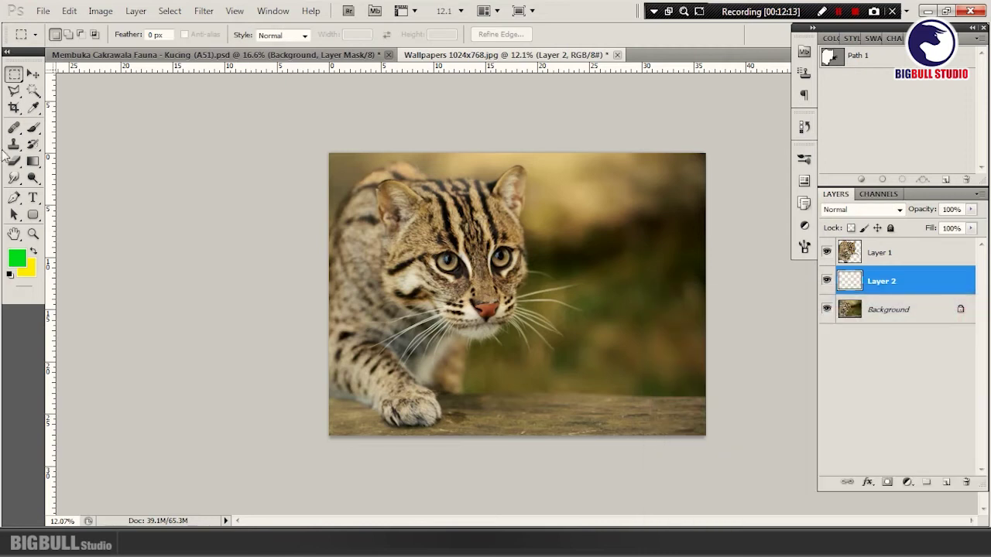
click(33, 163)
key(shift+g)
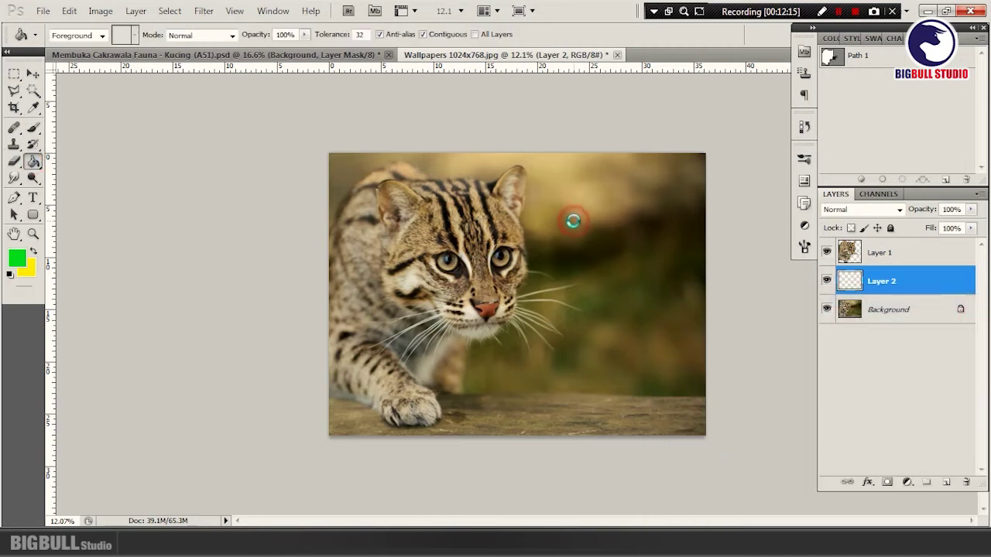
click(570, 216)
- Select Layer 1 and zoom in on the cat's whiskers
click(874, 258)
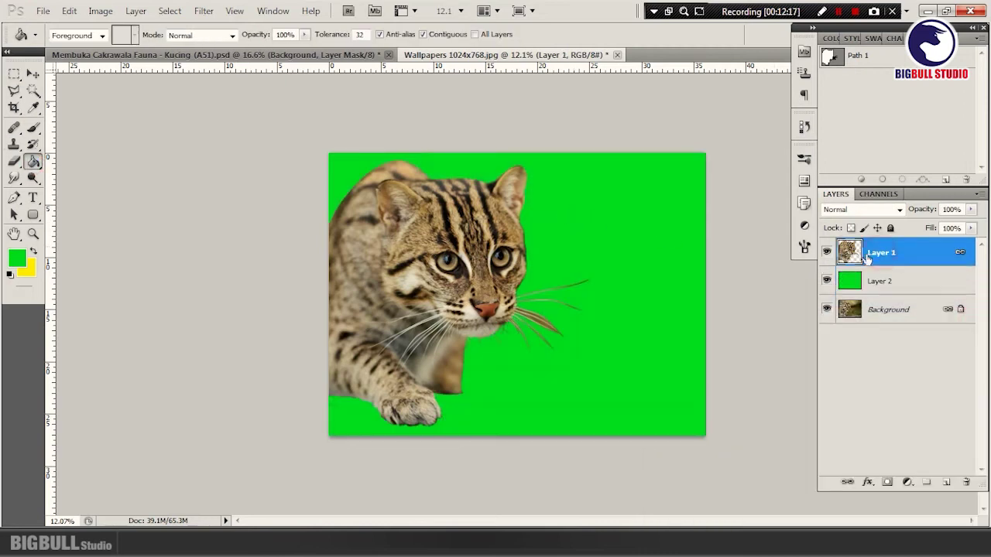
key(z)
click(538, 327)
click(526, 349)
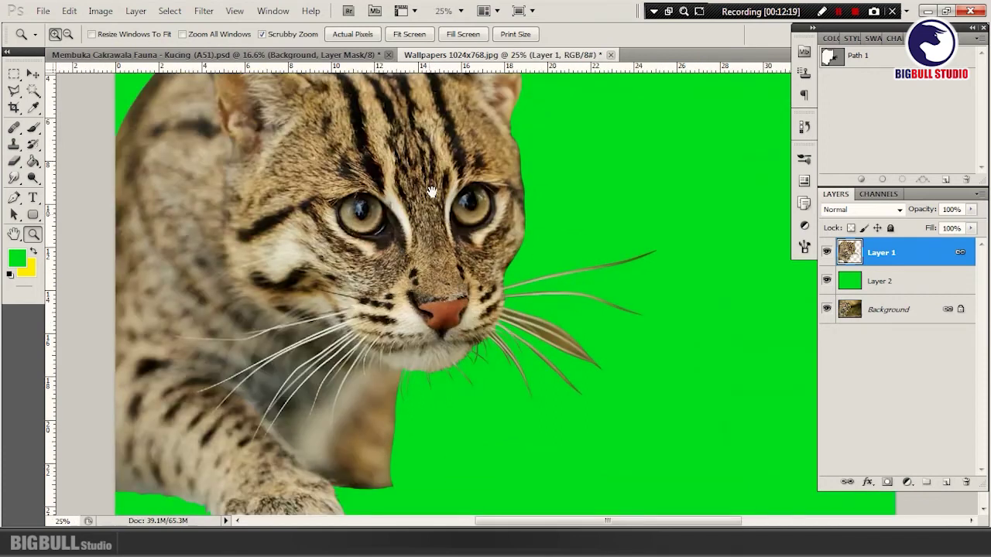
drag(431, 191, 470, 328)
scroll(305, 186, up, 3)
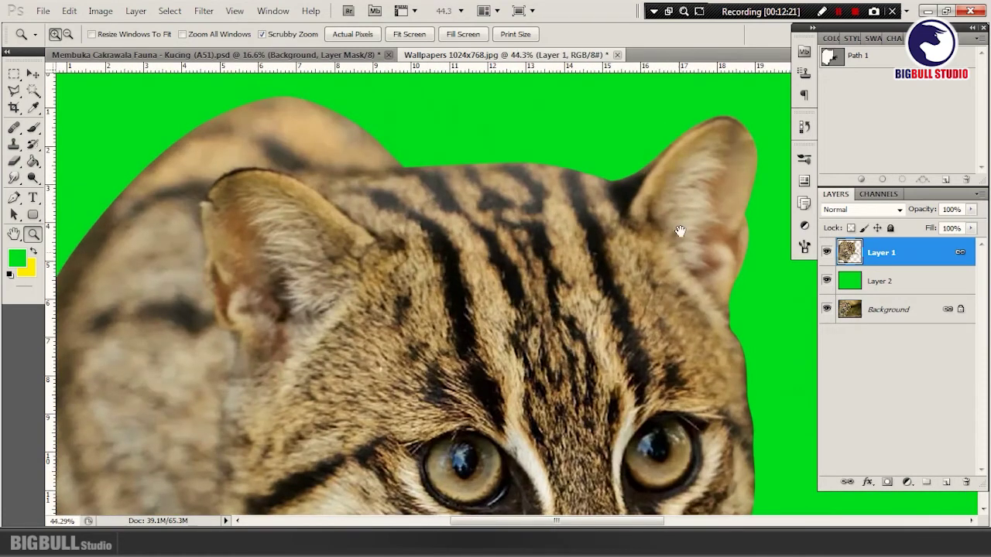
drag(634, 344, 588, 229)
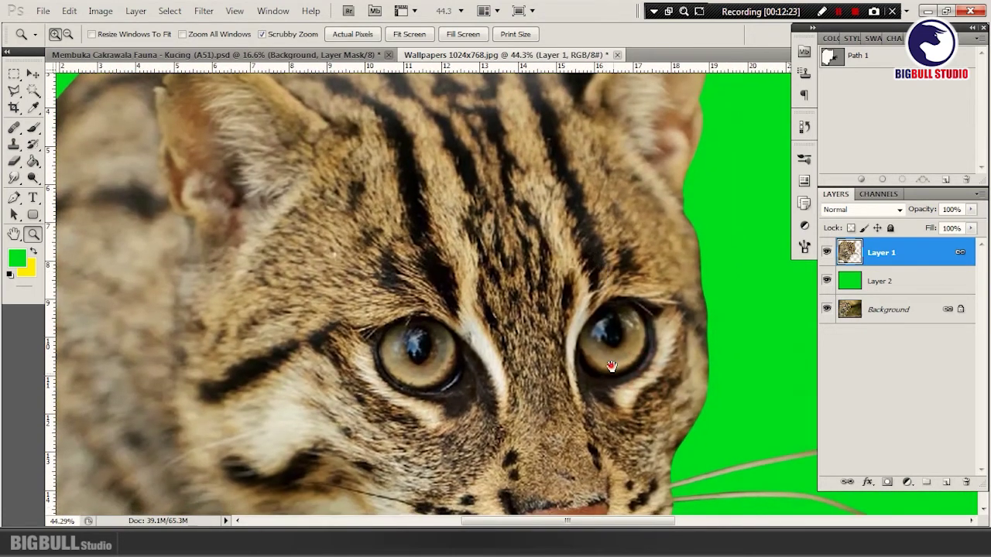
drag(527, 387, 511, 224)
drag(519, 350, 518, 226)
drag(482, 317, 483, 227)
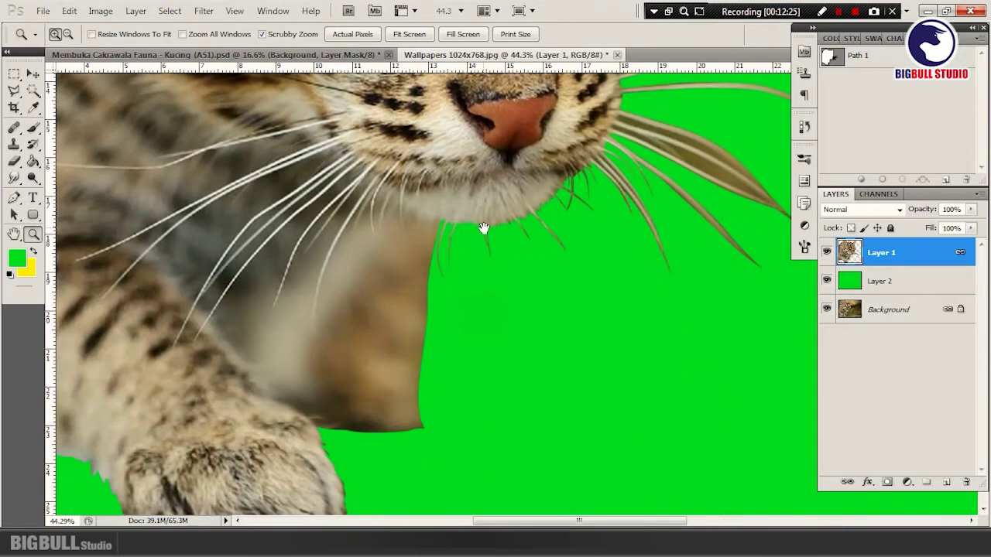
mouse_move(387, 350)
mouse_down()
mouse_move(470, 264)
mouse_move(250, 294)
mouse_up()
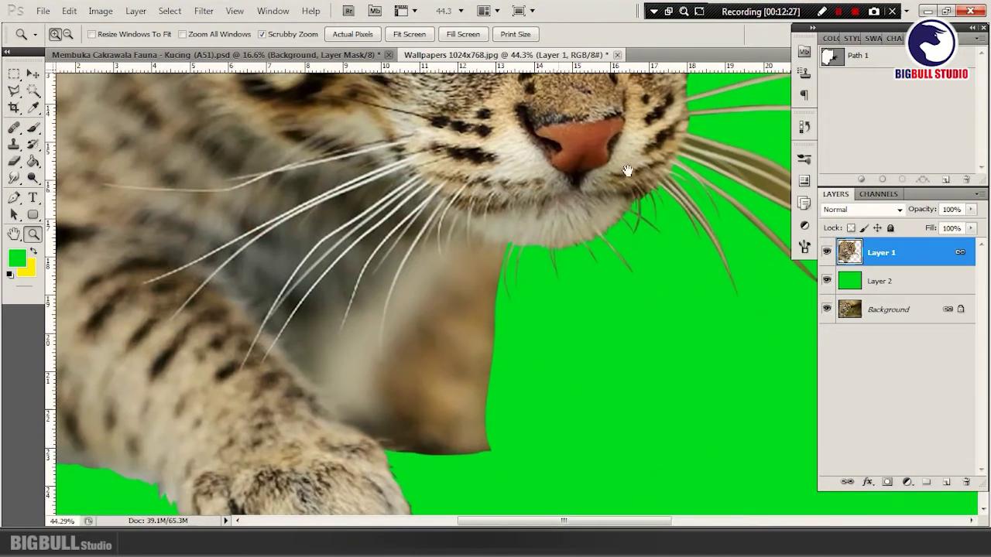
scroll(365, 259, up, 3)
scroll(468, 248, up, 2)
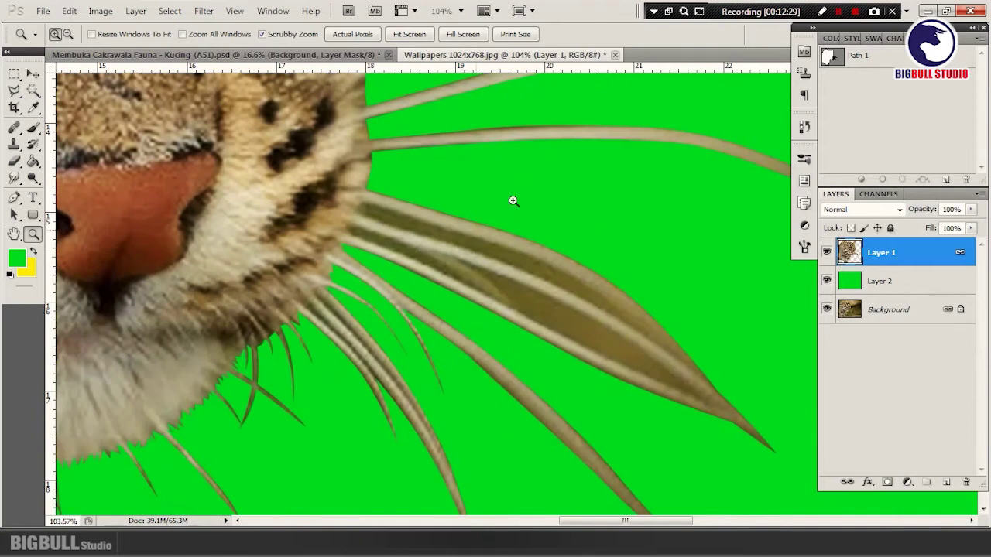
click(14, 197)
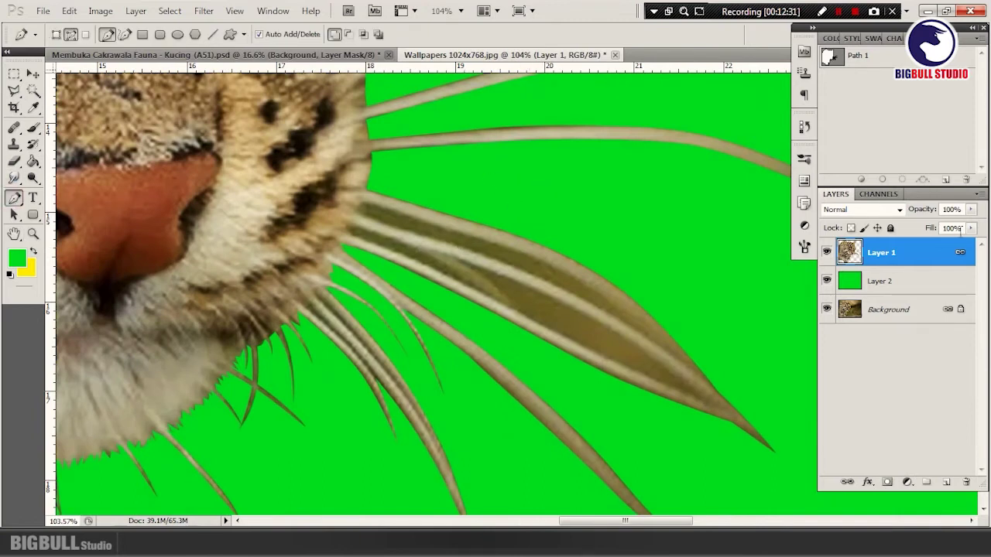
- Create Path 2 and trace a closed curved subpath along the thick upper whisker
click(945, 180)
scroll(473, 266, up, 2)
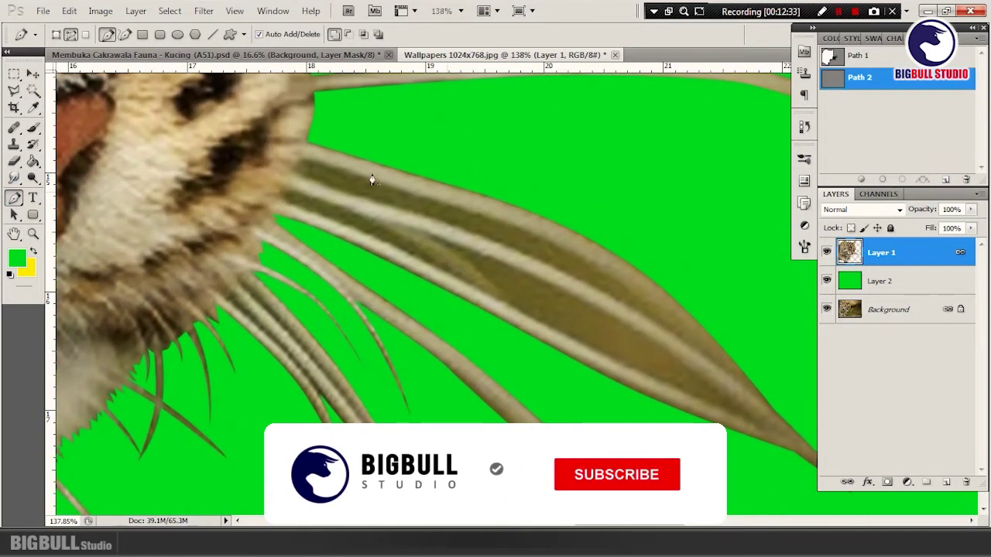
scroll(299, 166, up, 1)
click(298, 165)
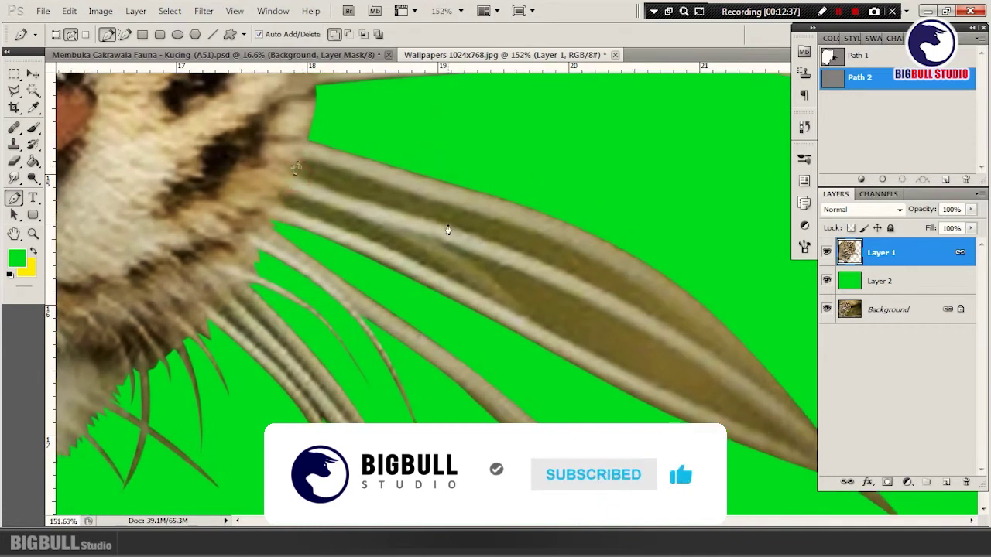
drag(452, 226, 526, 255)
scroll(662, 332, down, 2)
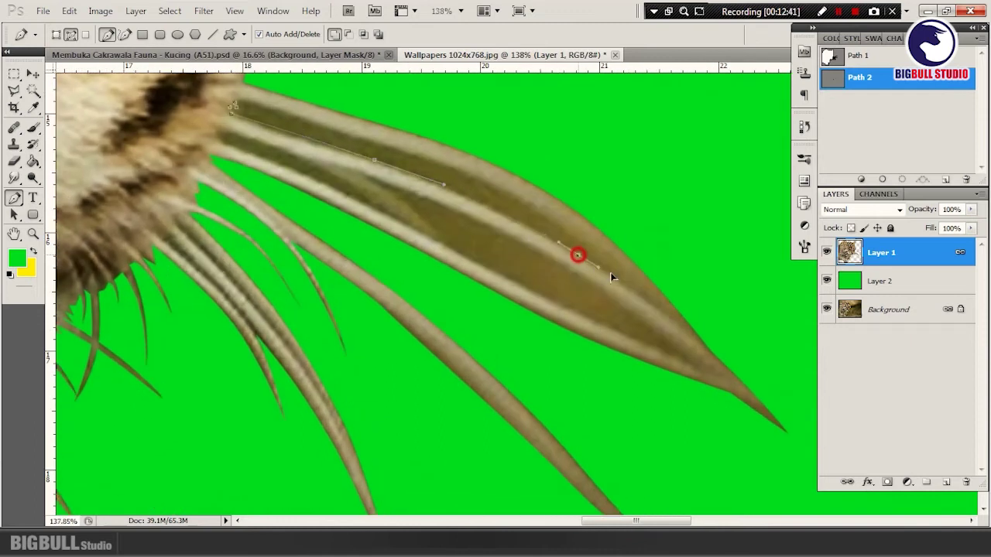
drag(610, 278, 617, 278)
click(674, 323)
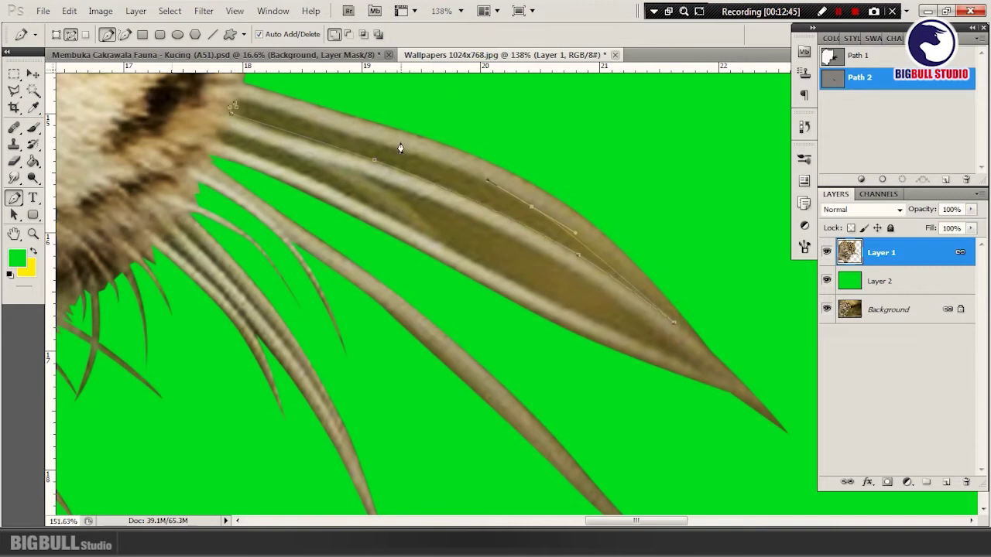
scroll(397, 146, up, 1)
drag(375, 142, 314, 125)
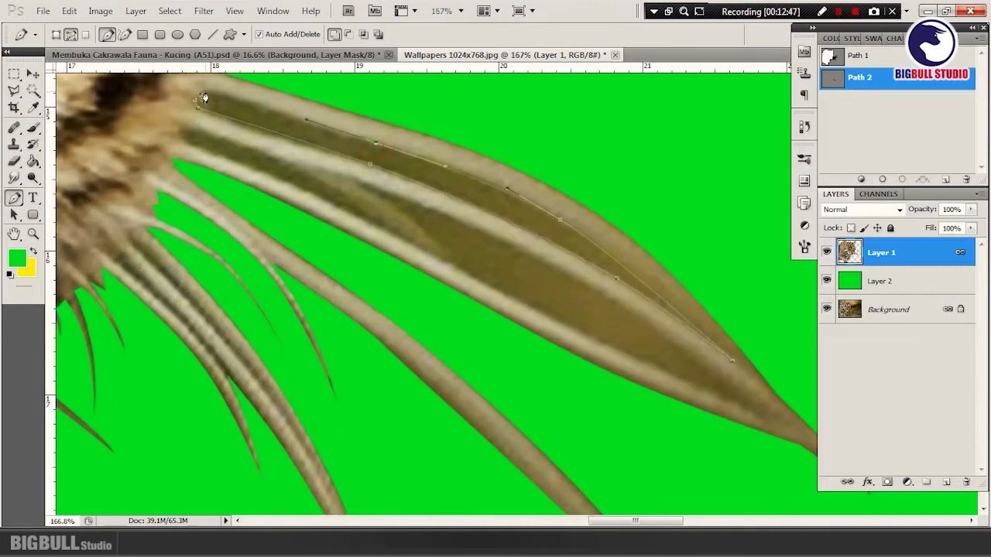
click(202, 101)
- Trace a second closed subpath along the neighbouring whisker and load Path 2 as a selection
click(185, 128)
drag(431, 208, 449, 216)
drag(574, 279, 674, 337)
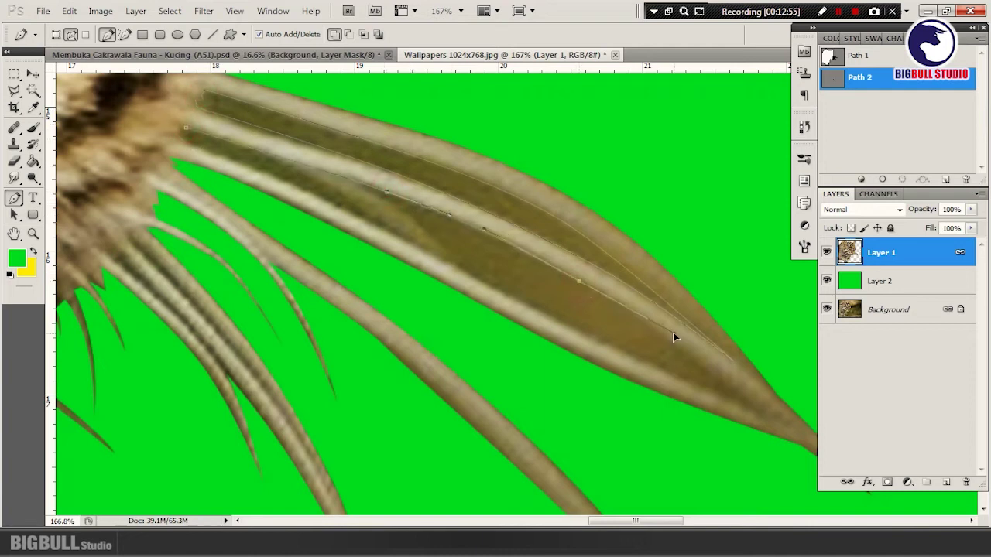
click(766, 418)
click(773, 418)
drag(619, 350, 542, 319)
drag(397, 238, 317, 199)
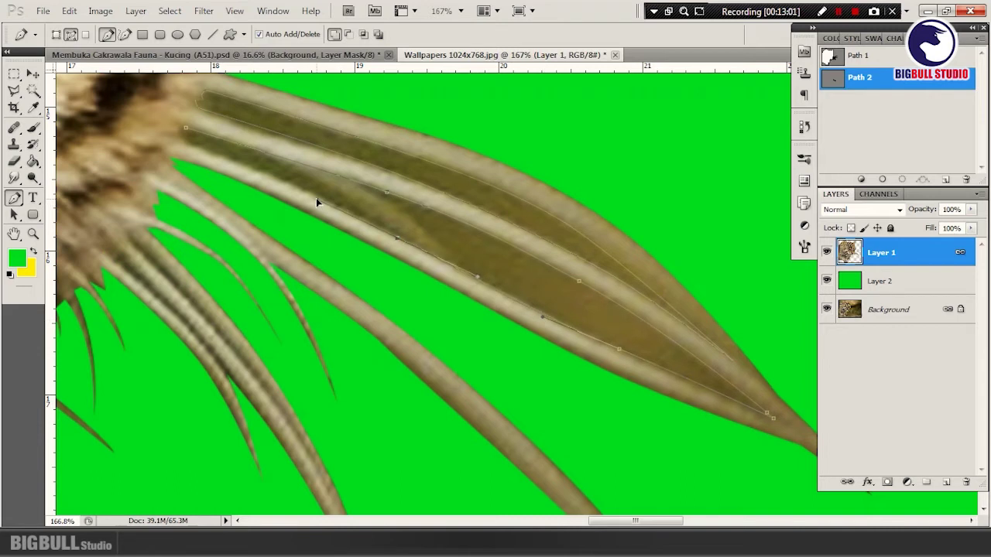
mouse_move(199, 148)
mouse_down()
mouse_move(188, 150)
mouse_move(202, 141)
mouse_up()
scroll(183, 147, up, 2)
scroll(208, 183, up, 2)
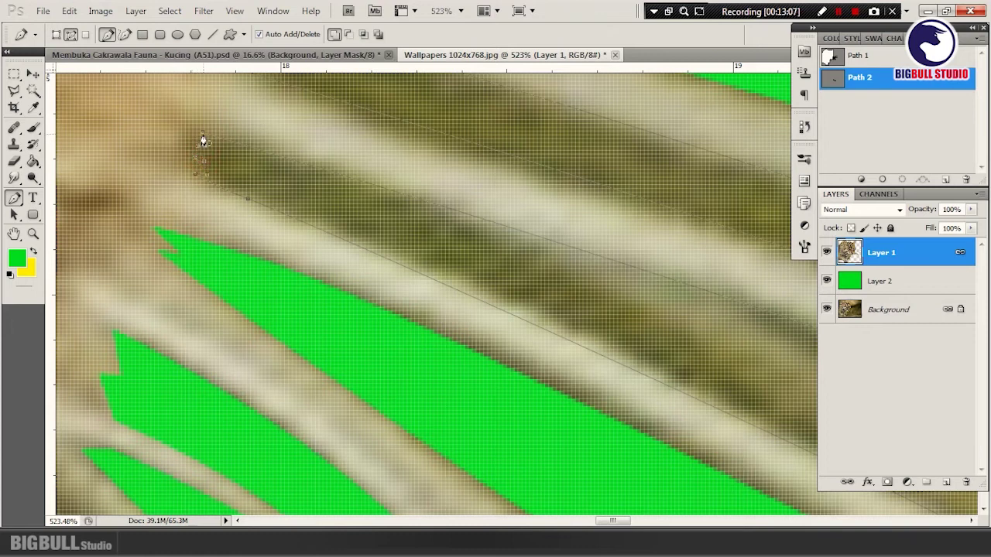
scroll(188, 160, down, 2)
scroll(281, 173, down, 2)
scroll(374, 189, down, 1)
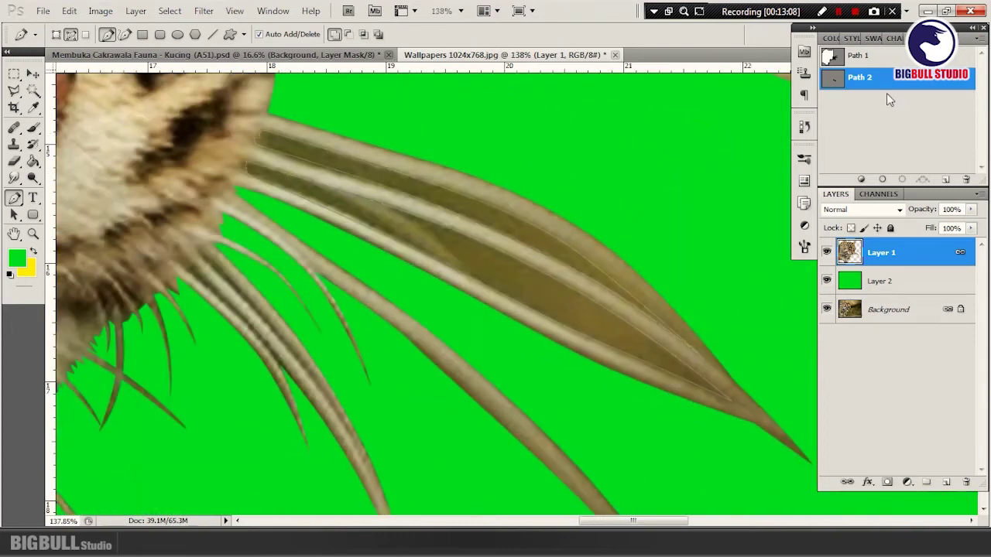
key(ctrl+Return)
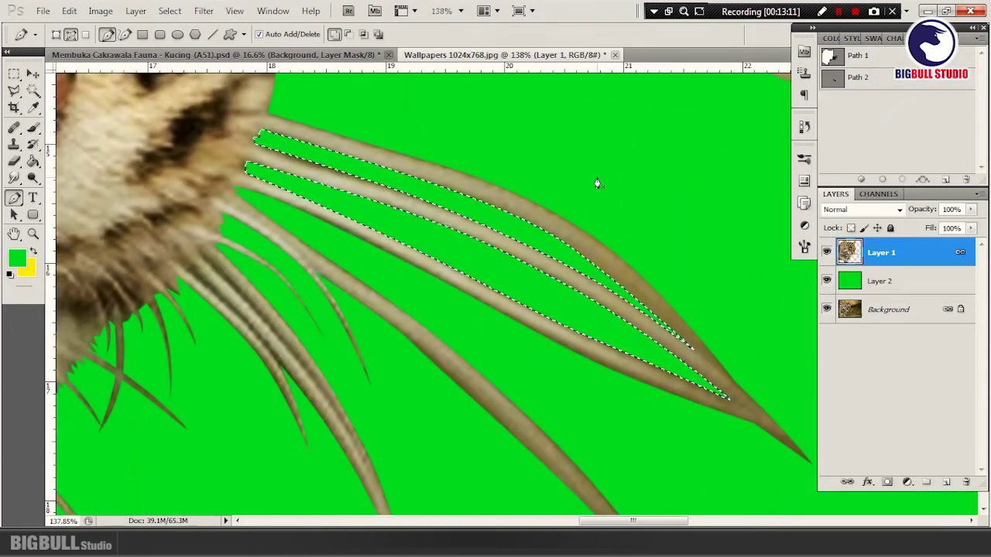
- Deselect, then zoom out and back in on the whiskers with the Zoom tool
key(ctrl+d)
key(z)
alt+click(432, 207)
alt+click(431, 207)
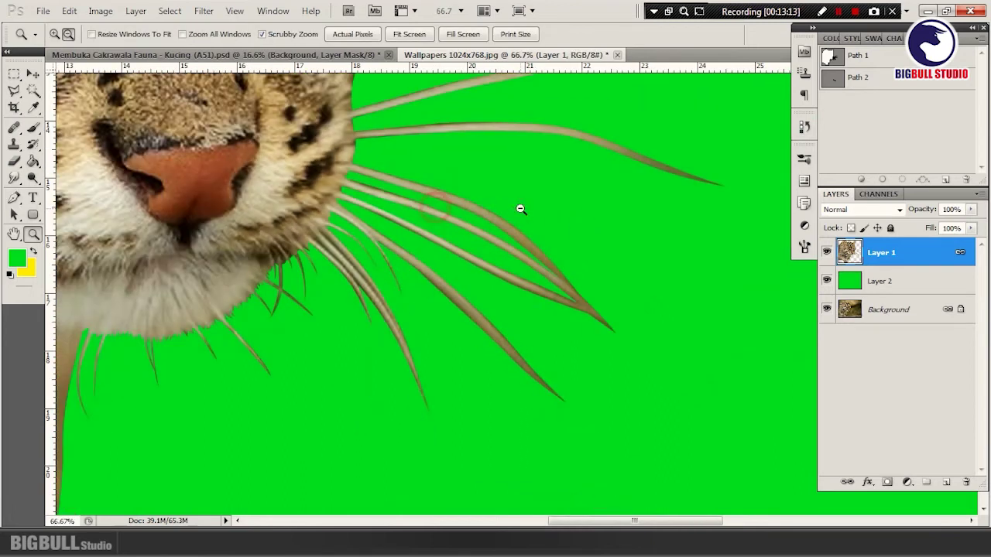
alt+click(398, 199)
alt+click(418, 205)
click(391, 233)
click(394, 231)
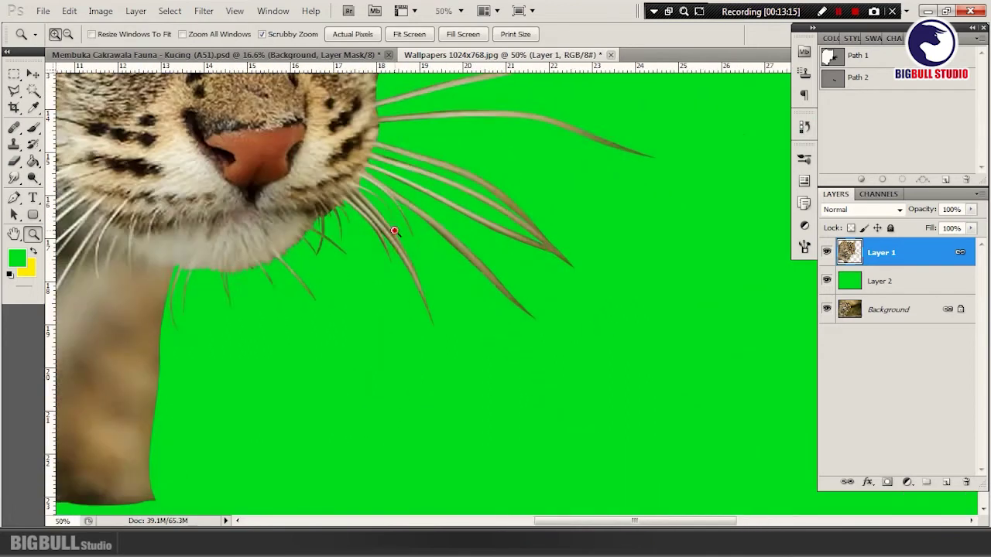
click(366, 206)
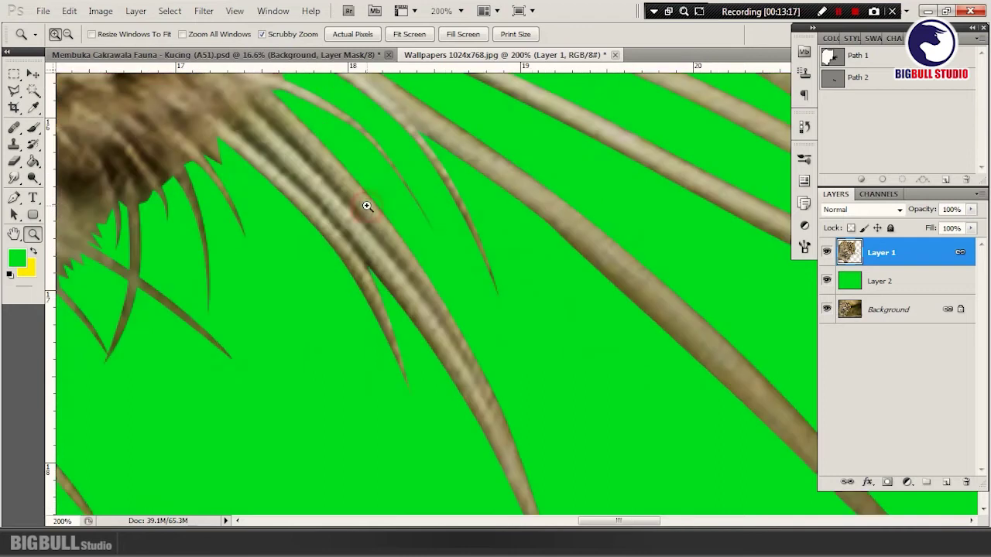
- Return to the Pen tool and zoom out to view the whole cat
key(alt)
click(13, 198)
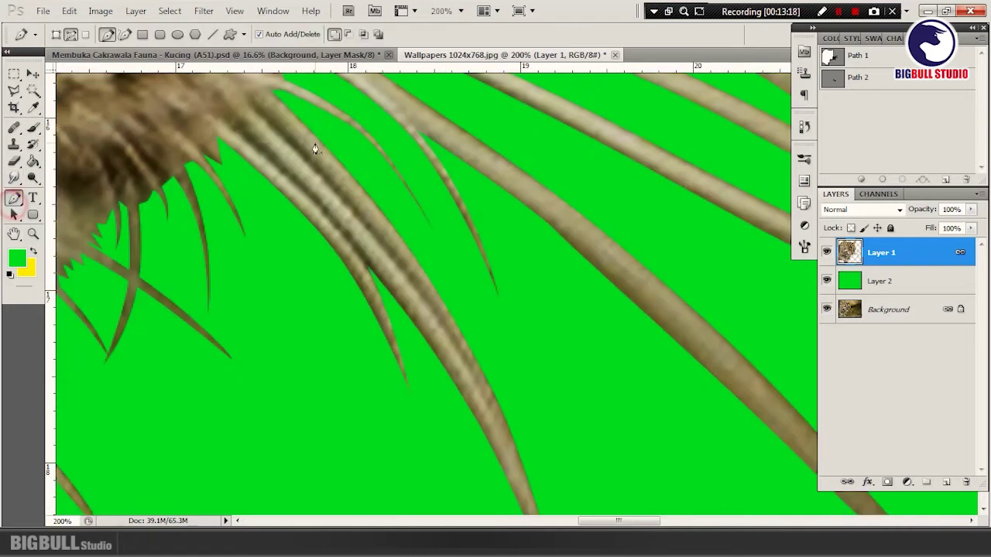
scroll(316, 151, down, 1)
scroll(359, 287, down, 1)
scroll(386, 292, down, 2)
scroll(426, 282, down, 2)
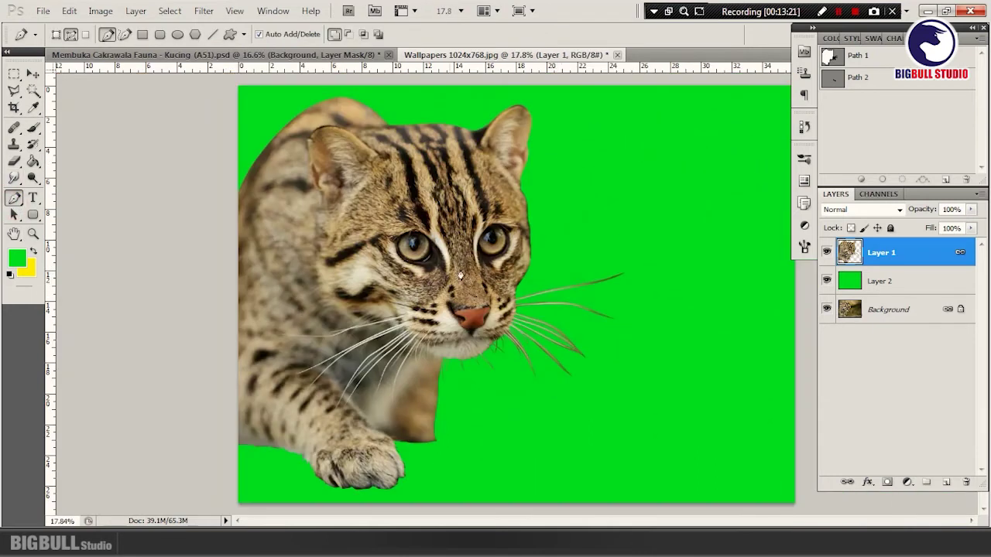
key(z)
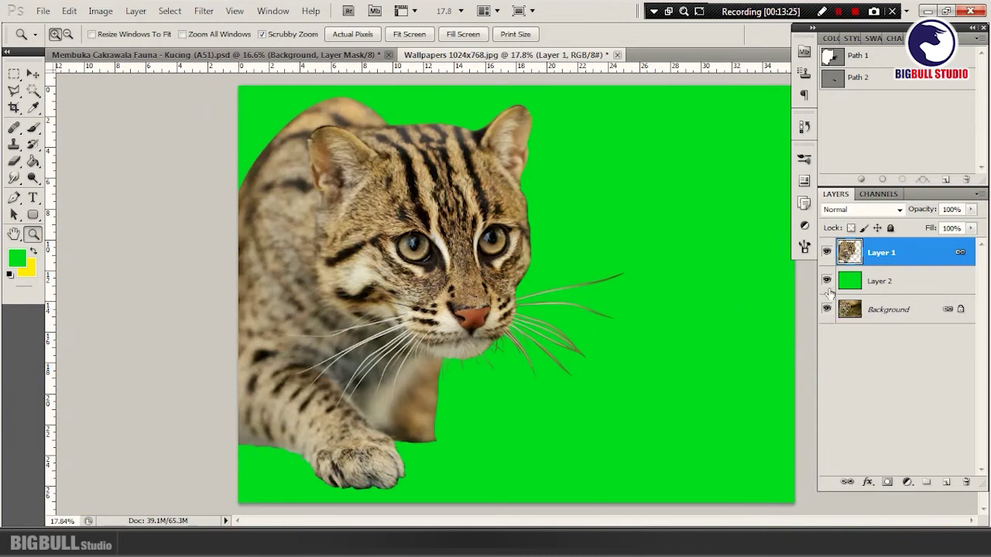
click(826, 281)
click(827, 281)
key(ctrl+shift+s)
text(z)
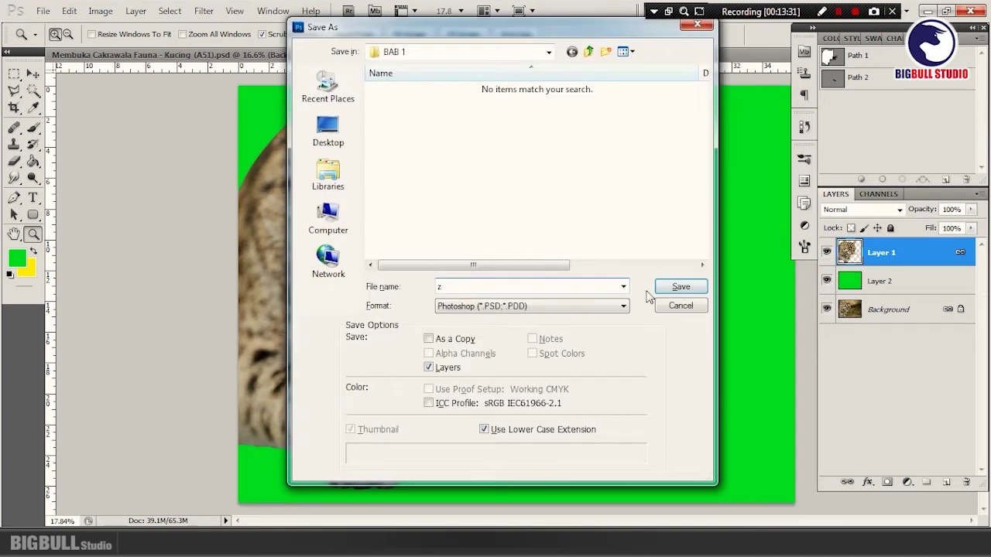
click(699, 309)
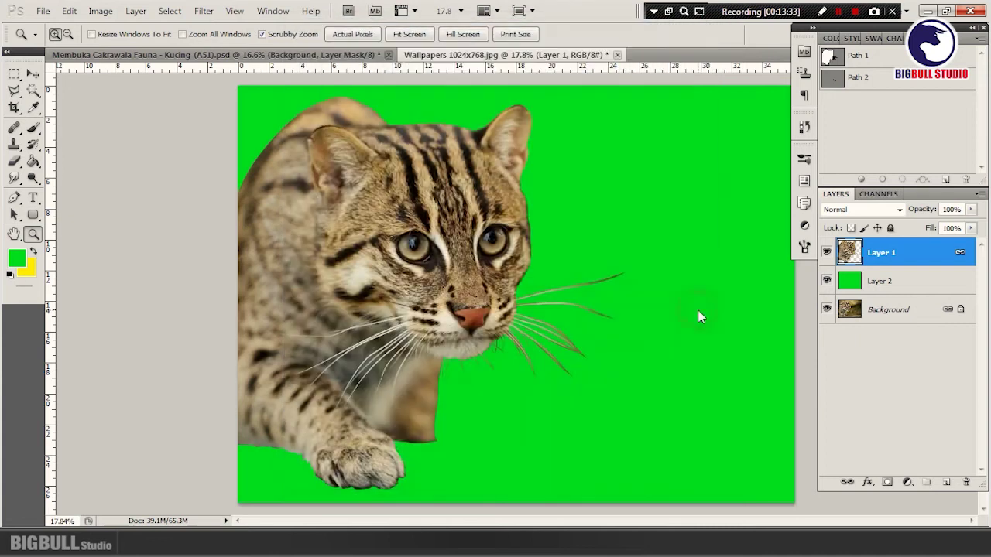
key(ctrl+shift+s)
click(681, 305)
click(874, 283)
- Hide green Layer 2 and hide the old cat photo in the Fauna Kucing poster
click(827, 281)
click(904, 309)
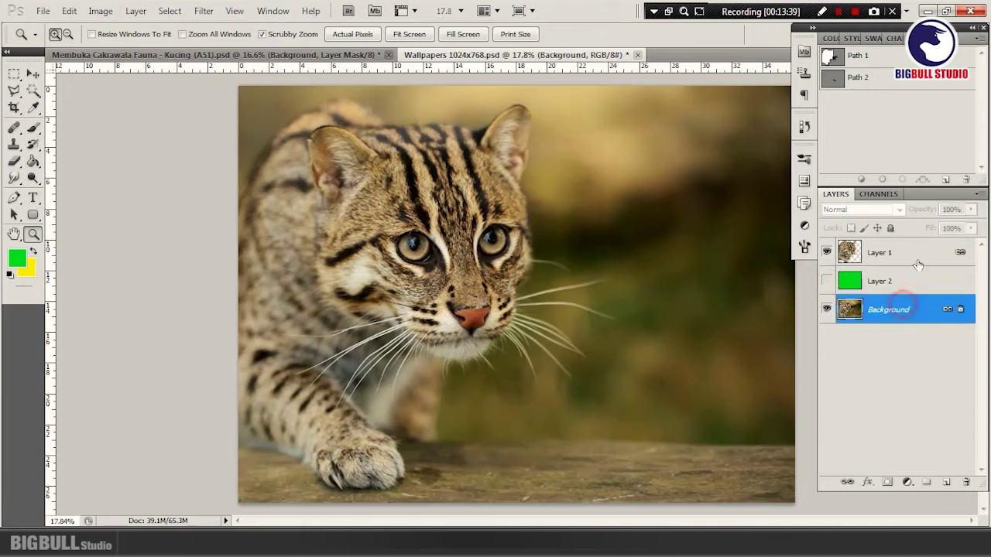
click(917, 263)
key(ctrl+Tab)
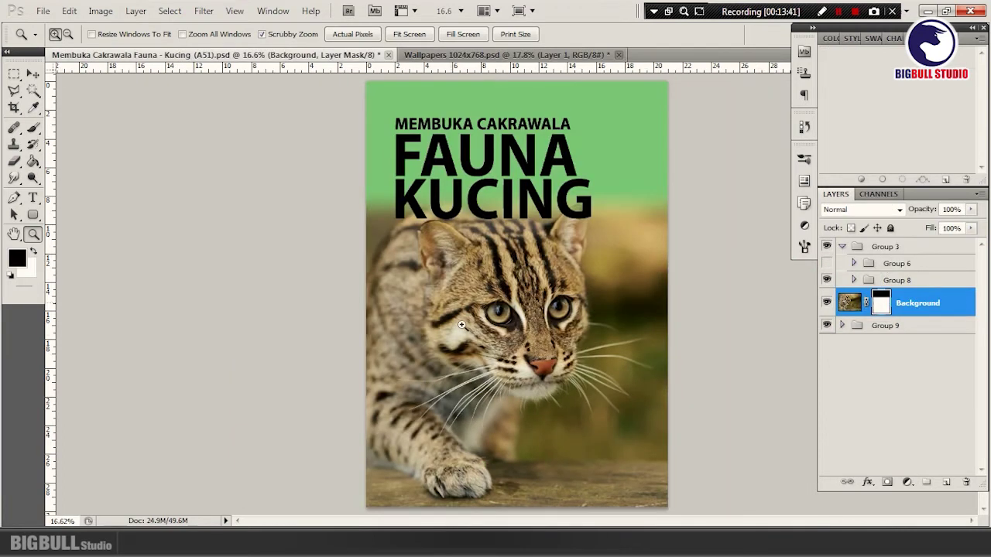
key(v)
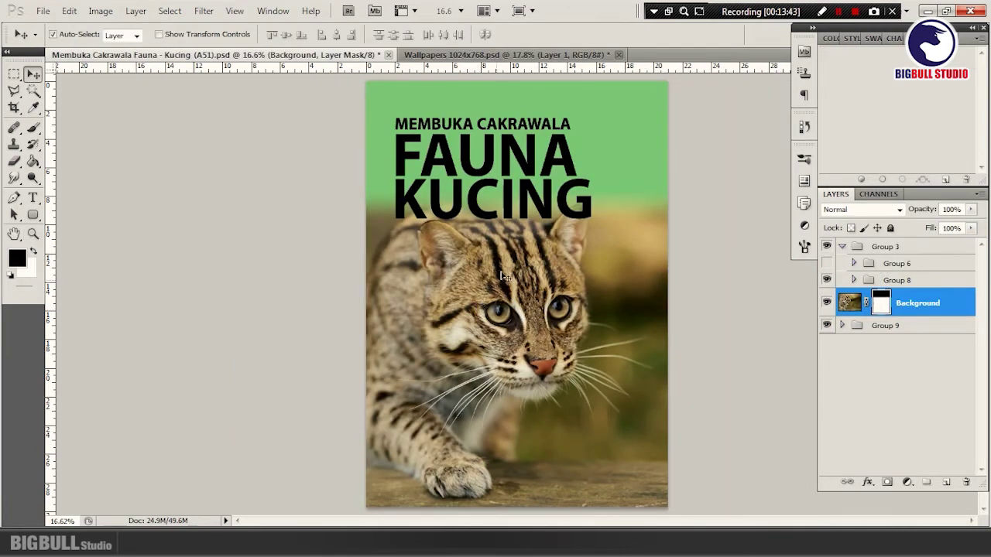
click(830, 302)
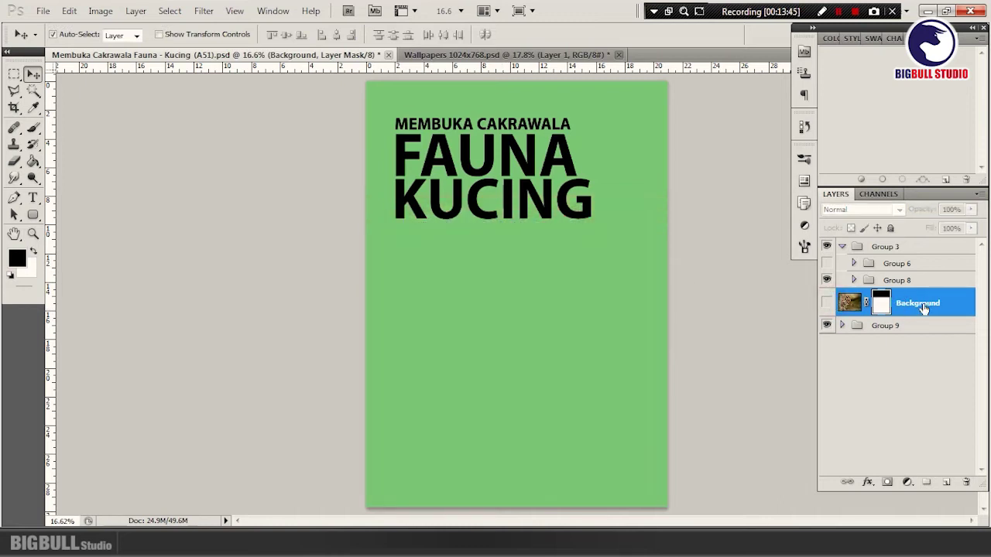
click(928, 305)
key(ctrl+Tab)
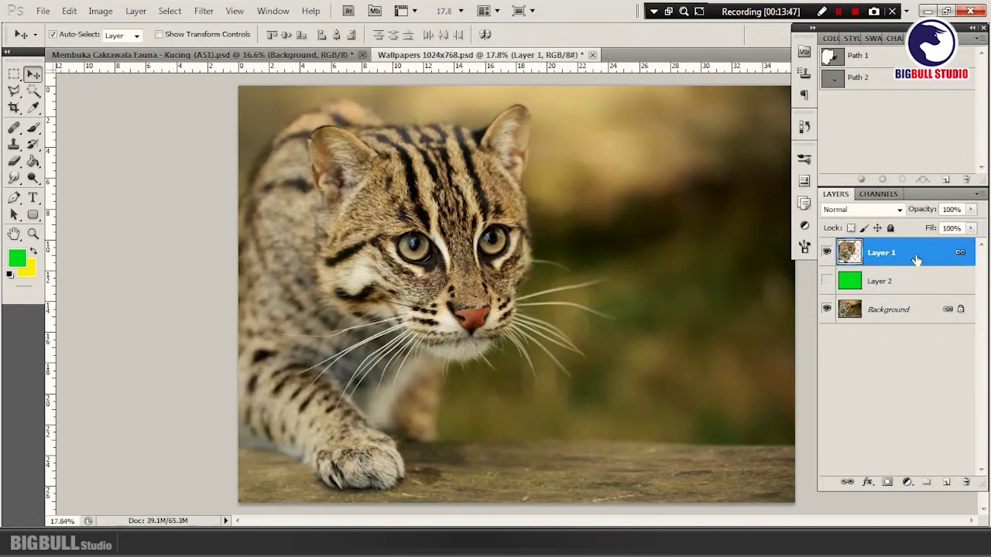
- Duplicate Layer 1 and Background into the Fauna Kucing poster document
ctrl+click(908, 309)
right_click(898, 252)
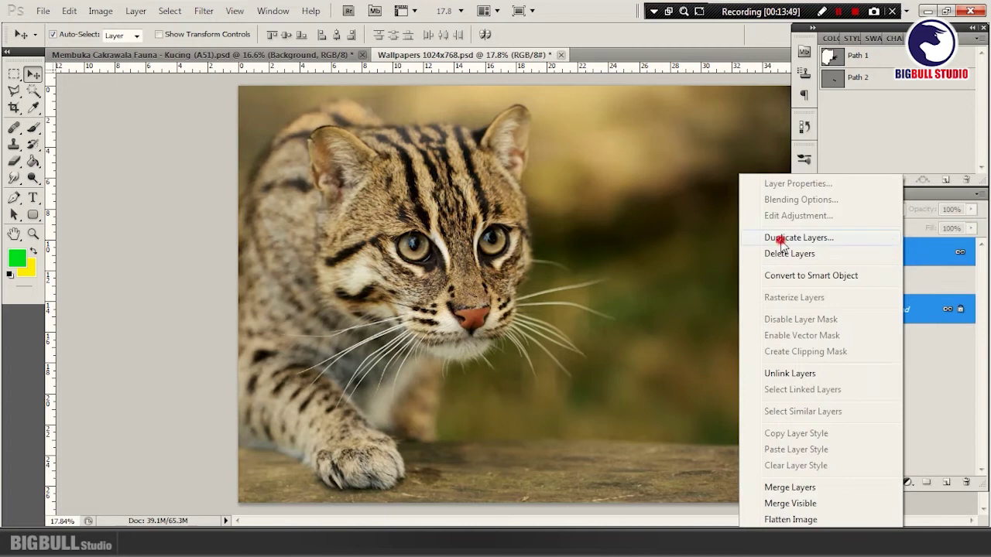
click(781, 236)
click(465, 159)
click(465, 170)
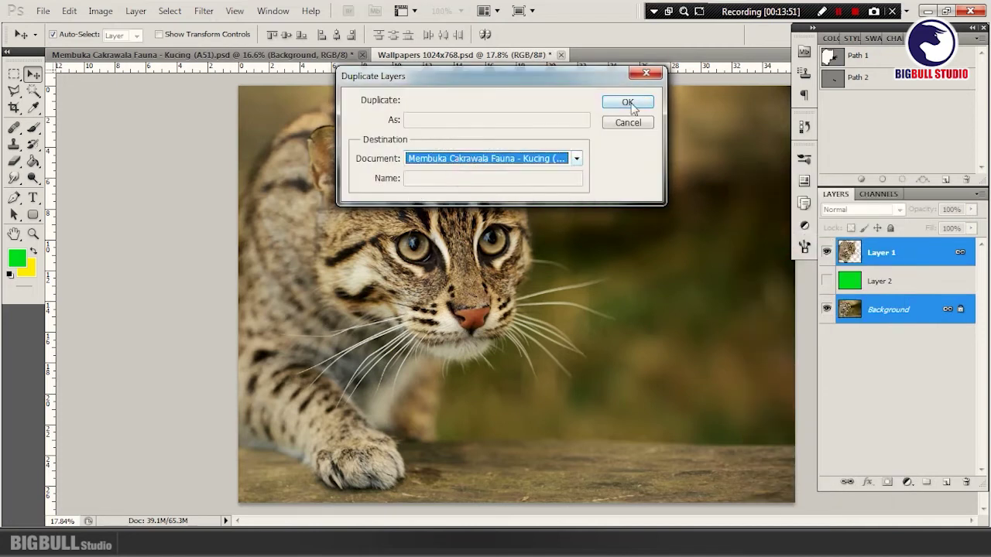
click(628, 103)
- Move the cat layers down below the green header and start Free Transform
key(ctrl+Tab)
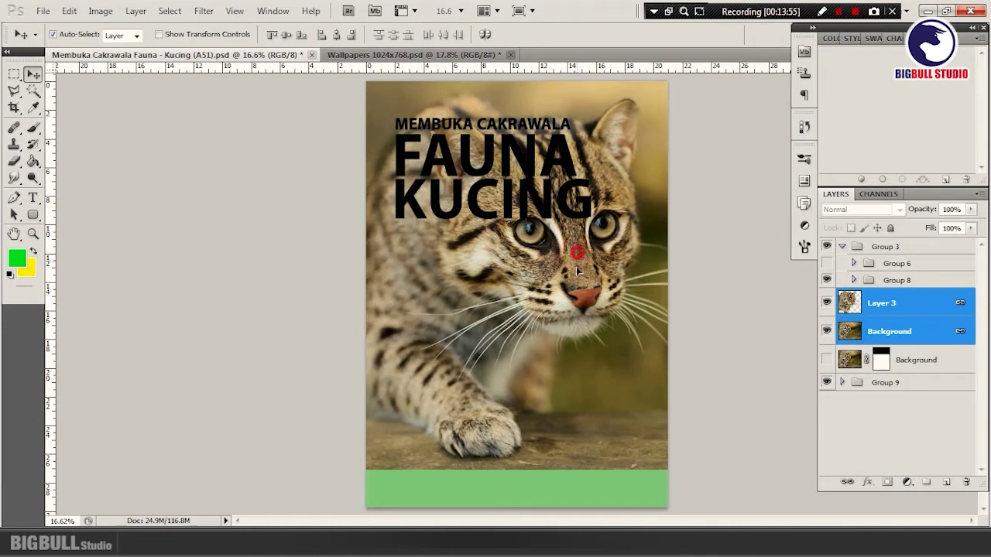
drag(573, 259, 574, 293)
scroll(564, 283, down, 1)
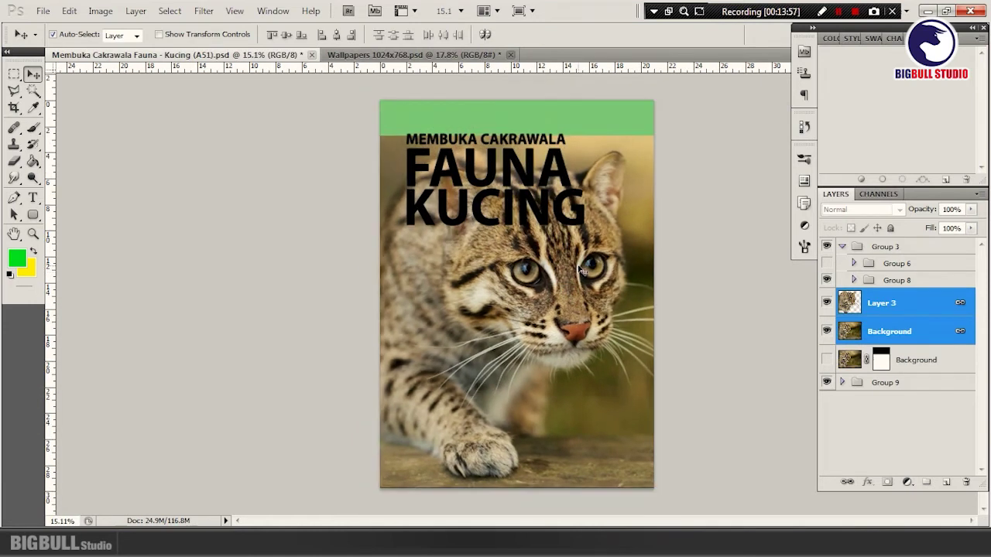
key(ctrl+t)
scroll(644, 243, up, 1)
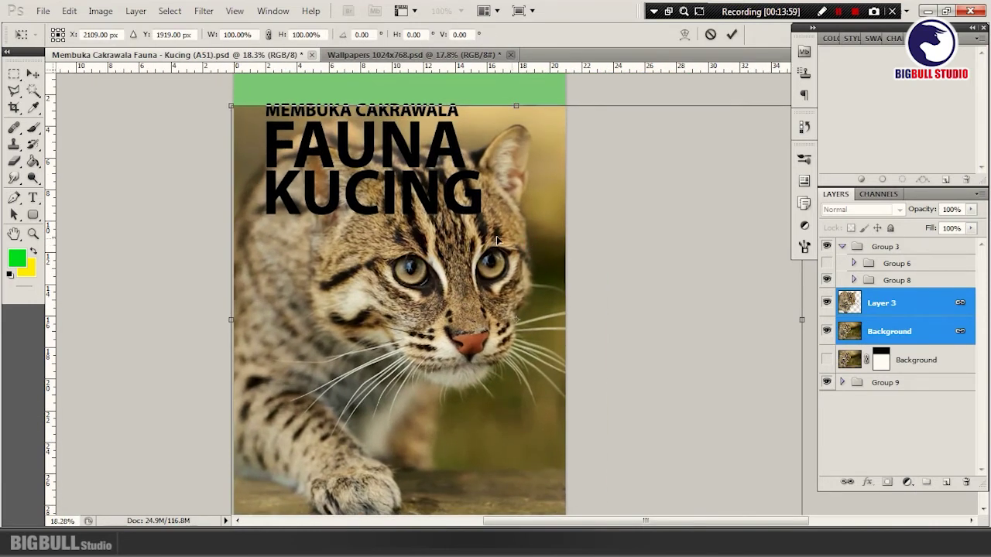
- Shift the cat photo further left, commit its placement, and fit the poster on screen
drag(504, 228, 473, 239)
scroll(472, 239, down, 1)
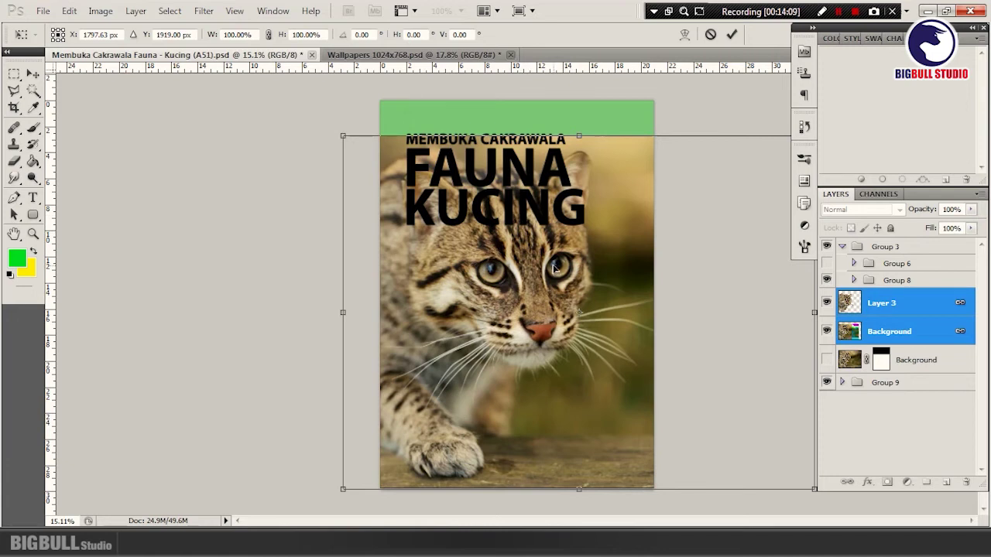
double_click(555, 268)
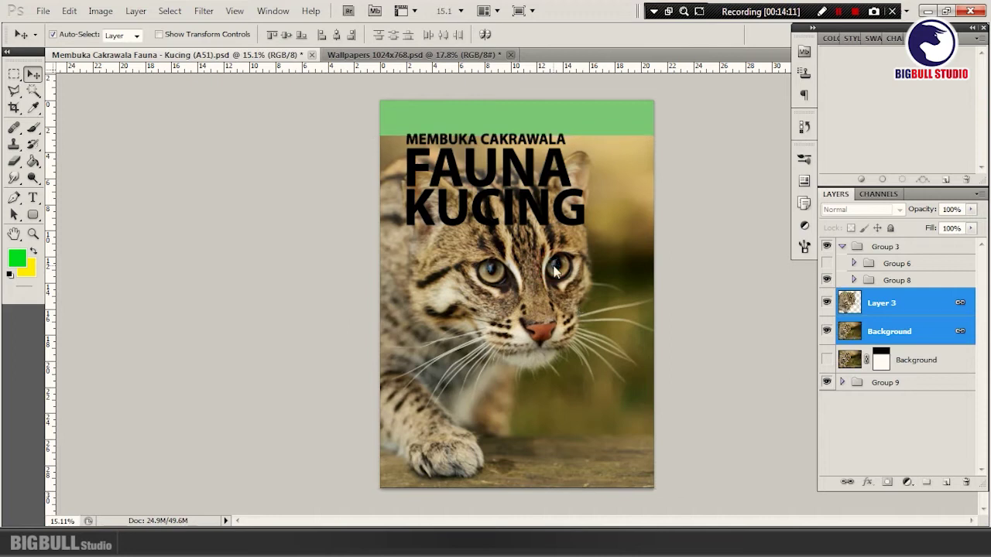
scroll(612, 278, up, 2)
drag(611, 279, 434, 279)
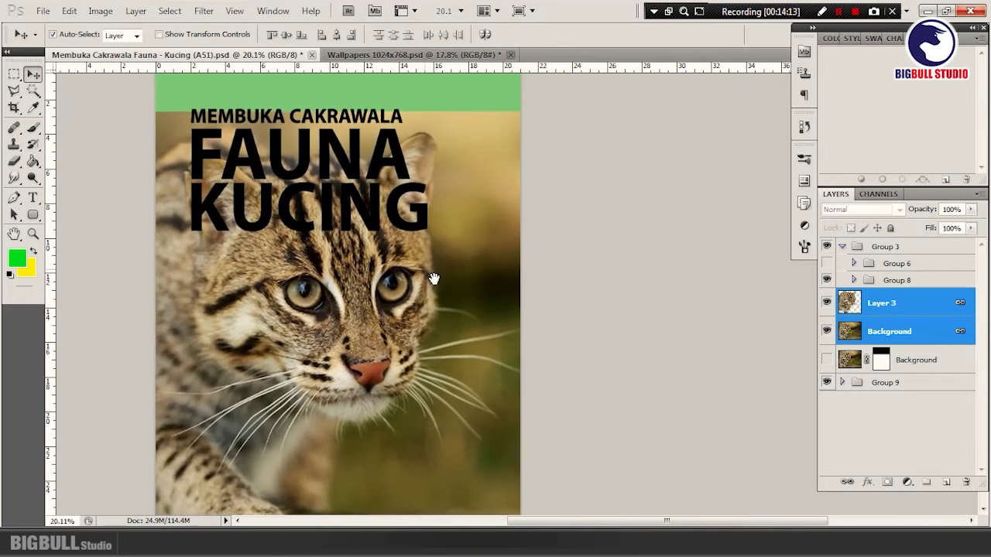
scroll(483, 278, down, 3)
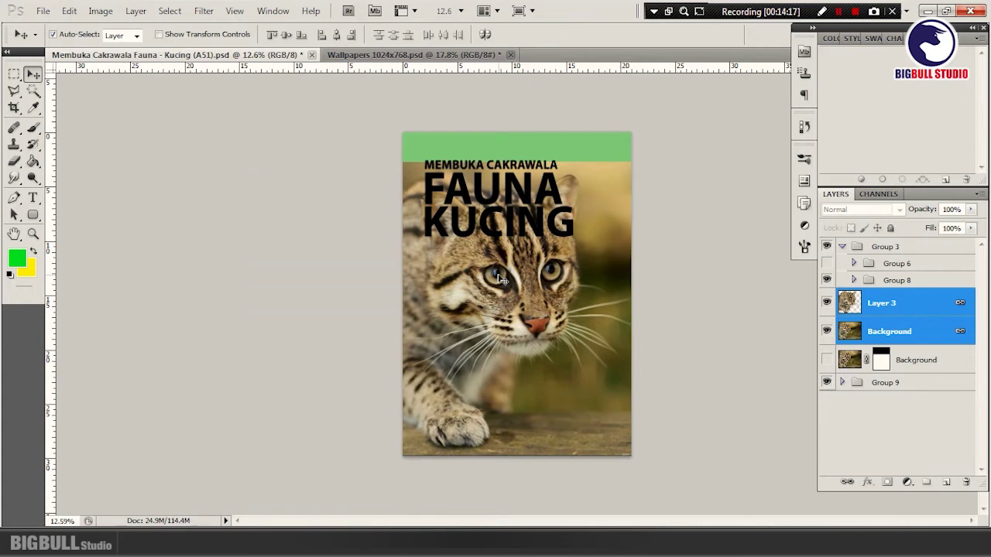
key(z)
right_click(467, 220)
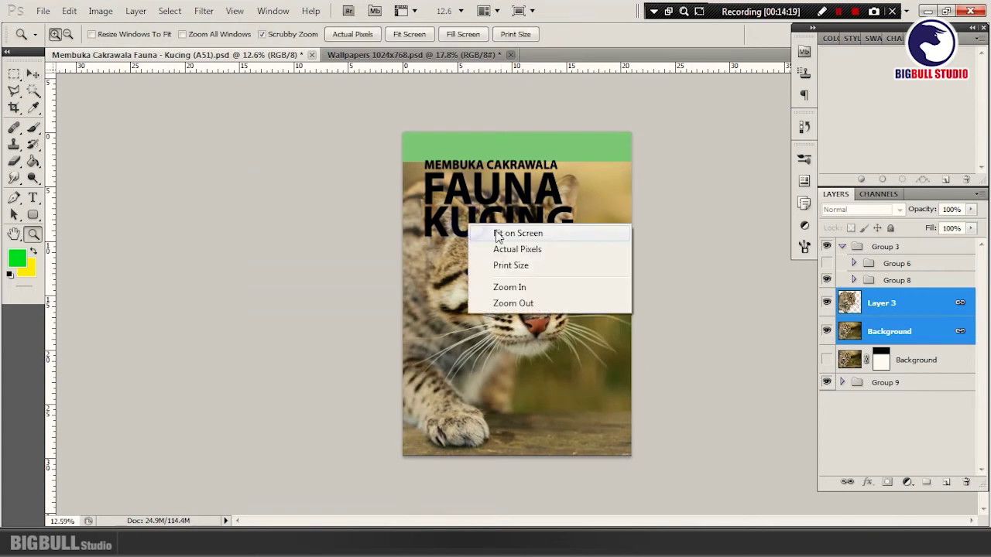
click(495, 231)
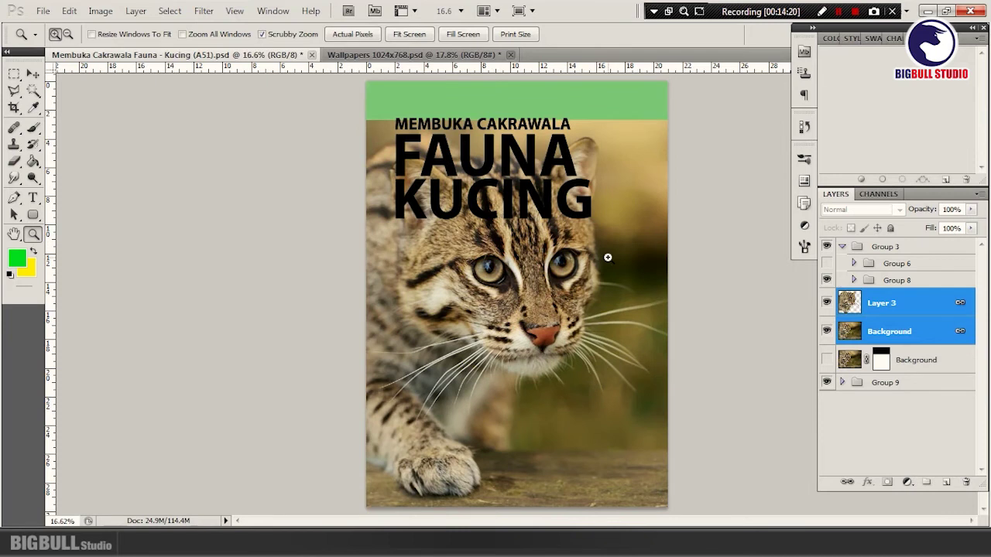
key(ctrl+minus)
- Scale the cat photo to 81.83% and align it to fill the poster below the header
key(ctrl+t)
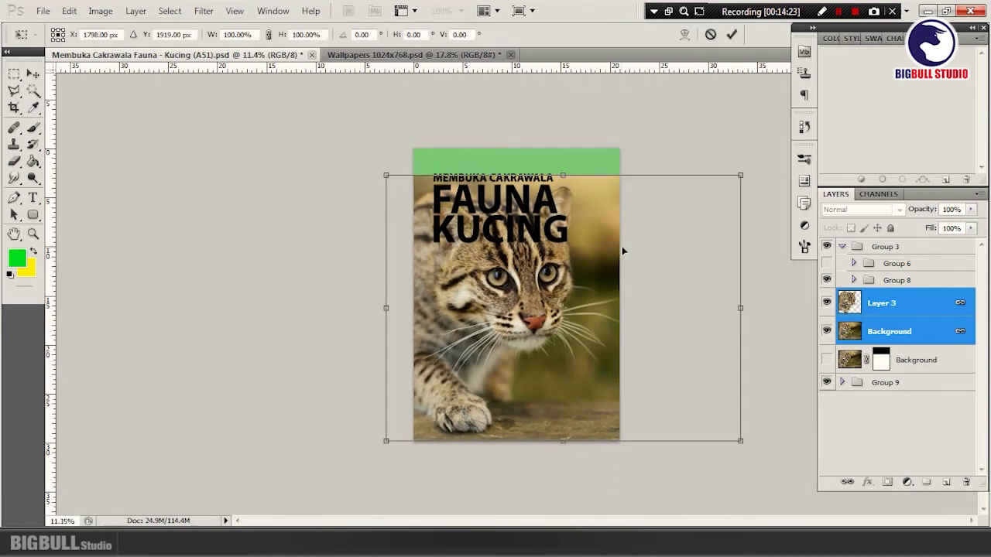
key(ctrl+plus)
scroll(658, 215, up, 1)
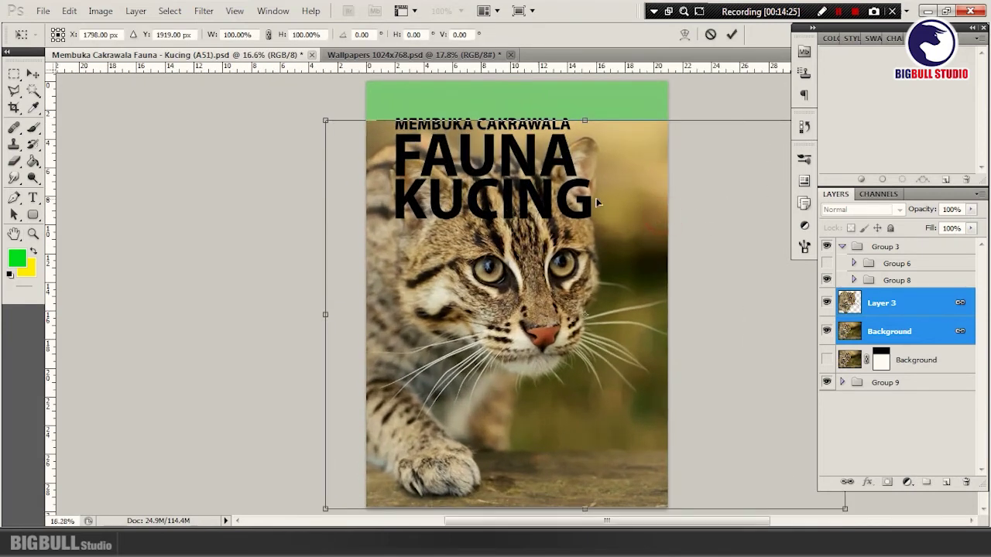
scroll(597, 199, up, 1)
drag(575, 210, 392, 225)
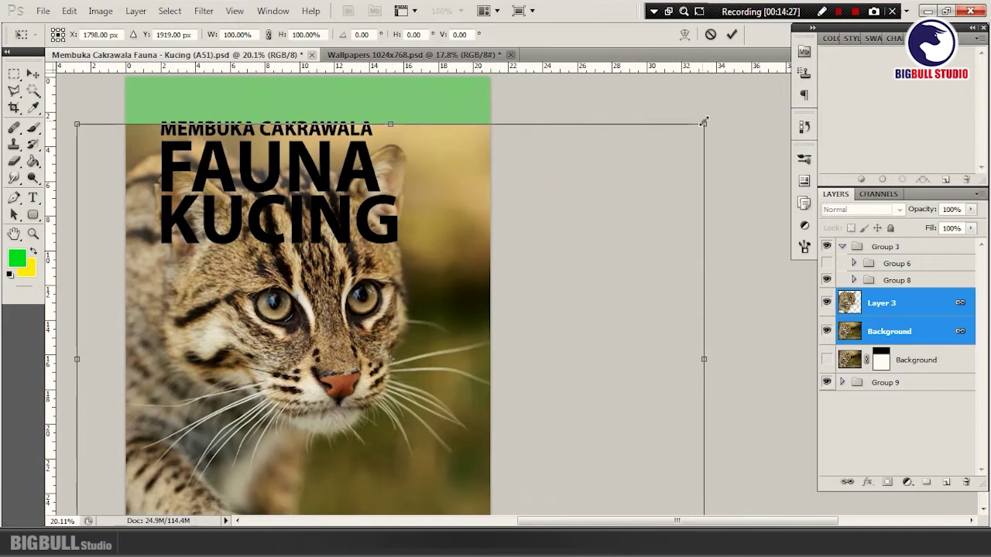
mouse_move(704, 121)
mouse_down()
mouse_move(631, 189)
mouse_move(589, 209)
mouse_up()
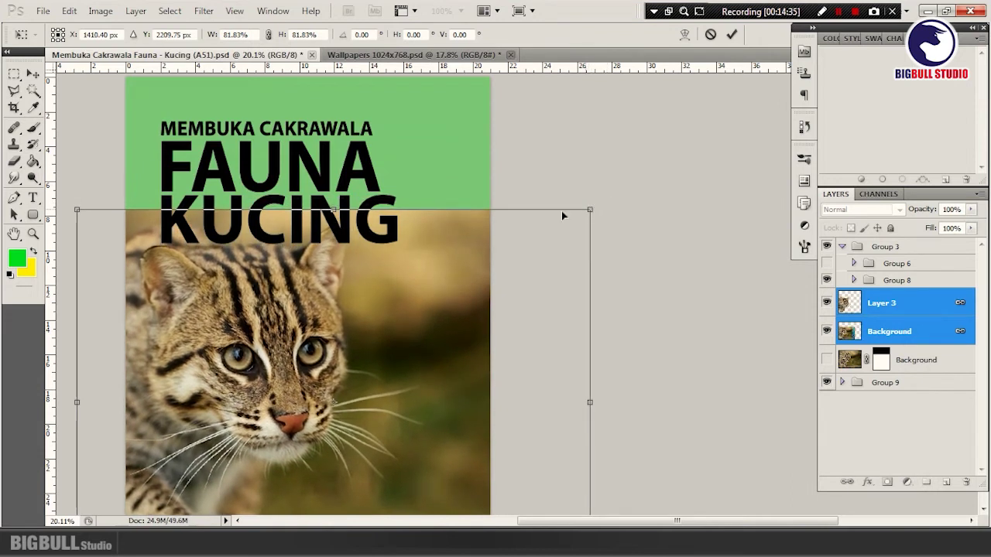
key(ctrl+minus)
drag(470, 284, 504, 285)
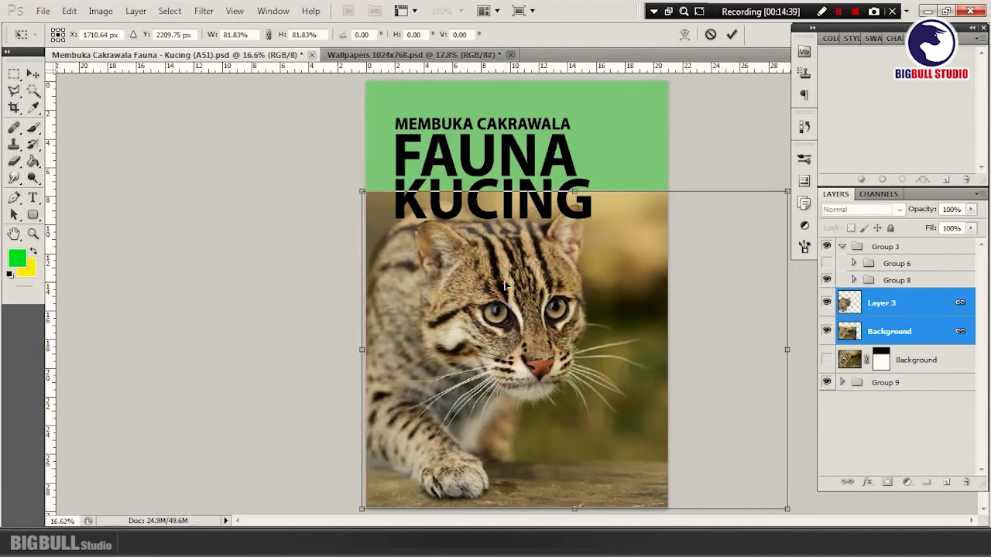
key(shift+Right)
key(shift+Right)
key(shift+Right)
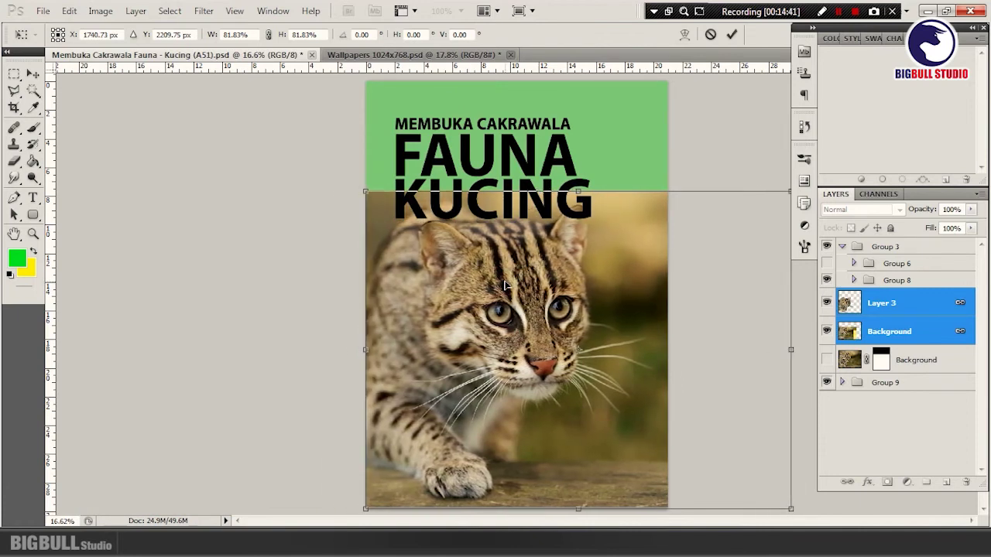
key(z)
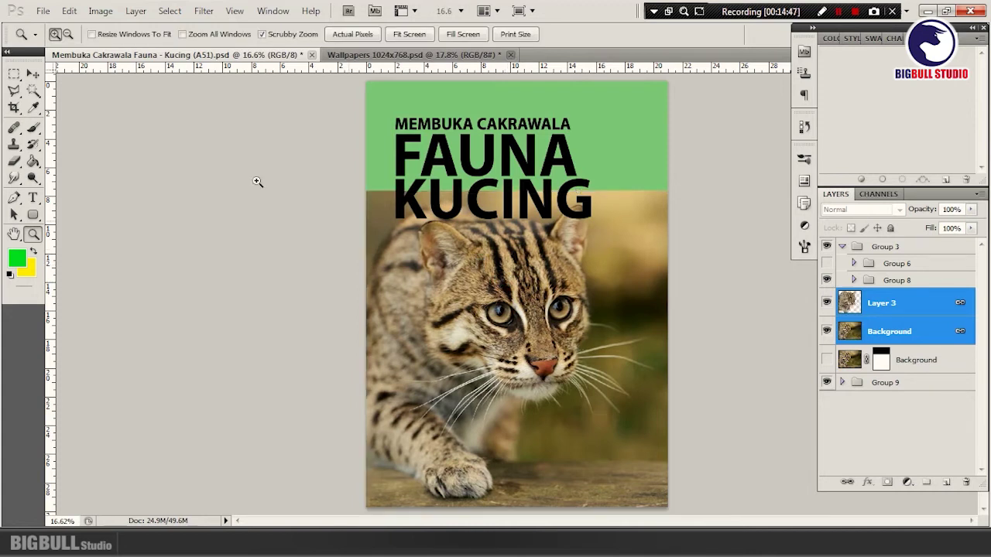
- Move the kucing text layer in Group 8 below the Layer 3 cat photo
click(29, 73)
drag(613, 300, 609, 298)
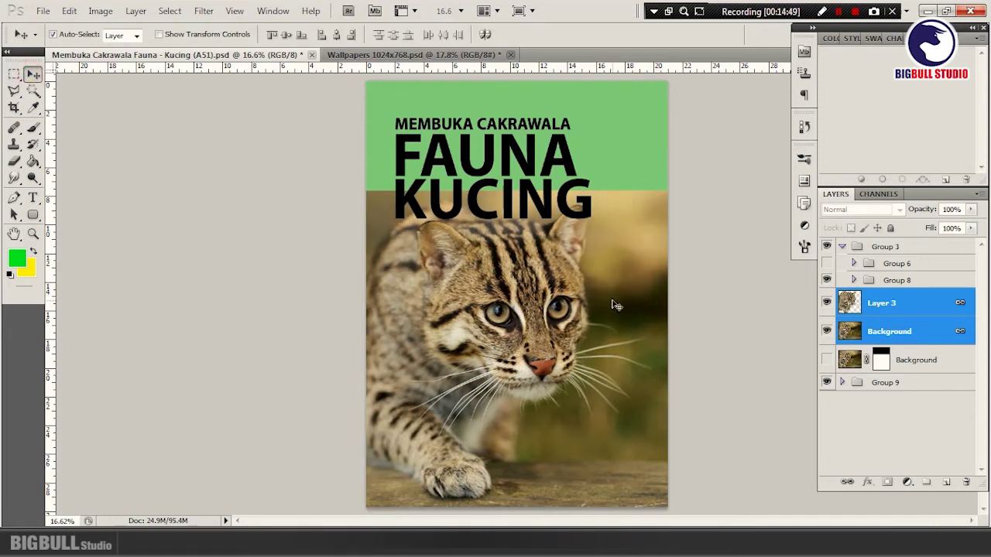
click(853, 279)
click(903, 360)
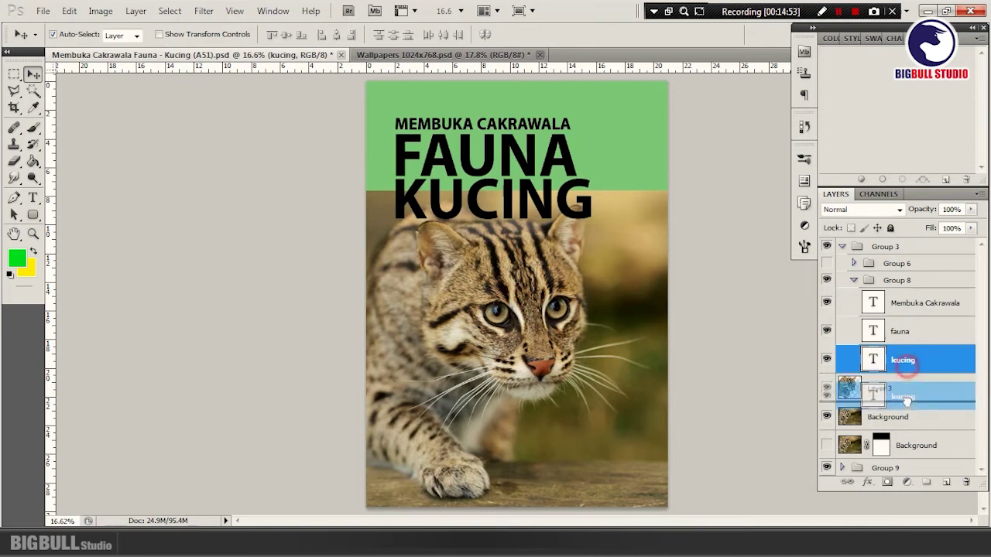
drag(901, 376, 906, 405)
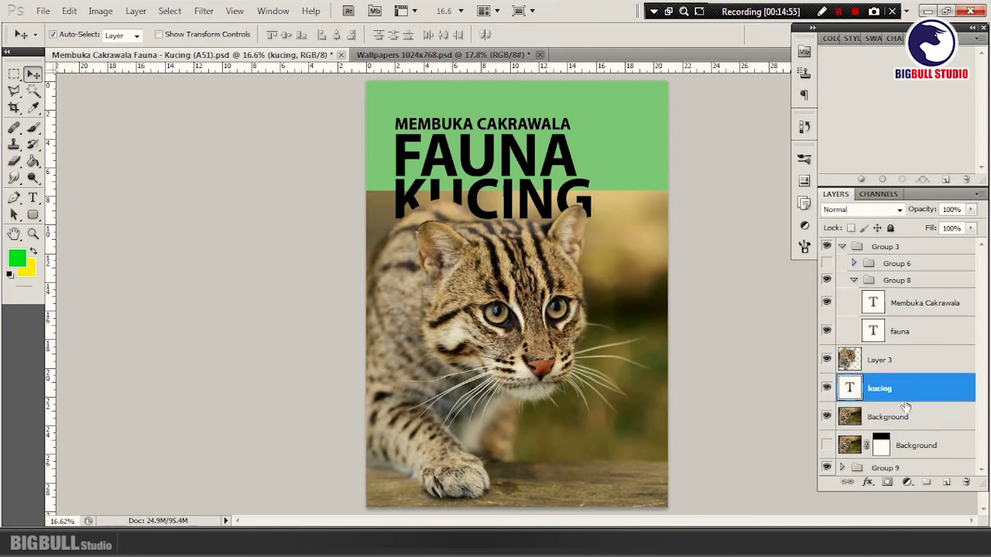
key(z)
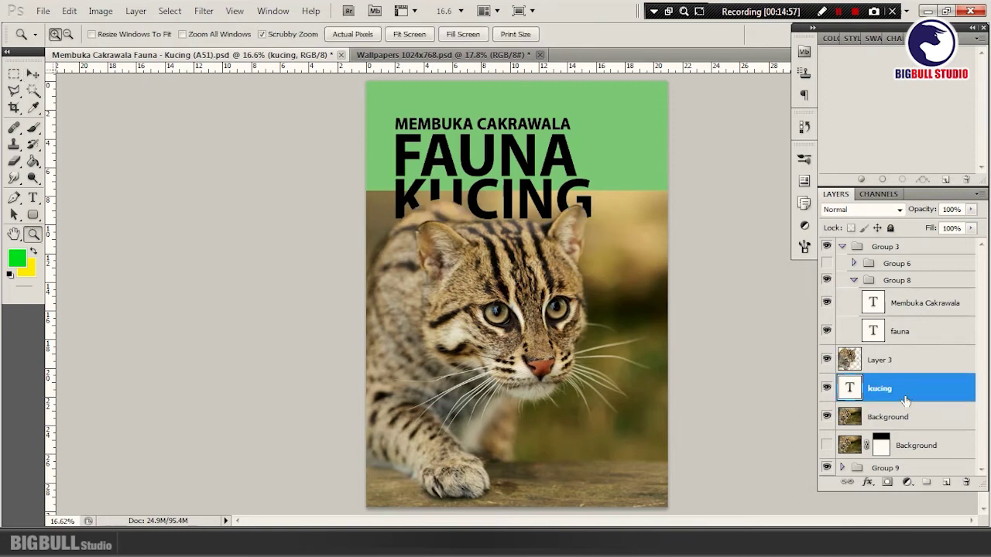
- Shrink the Layer 3 cat photo to about 97.91% and apply the transform
click(905, 360)
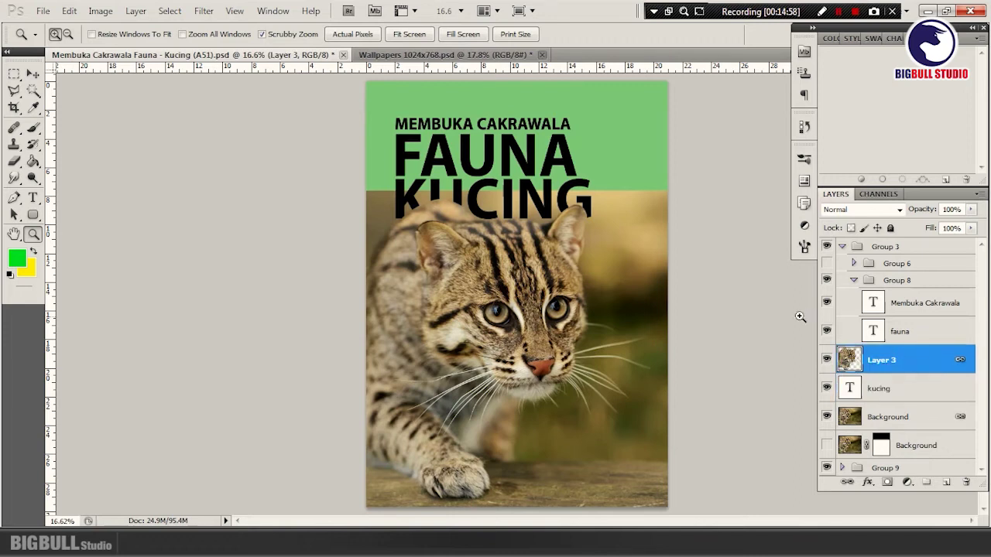
key(ctrl+t)
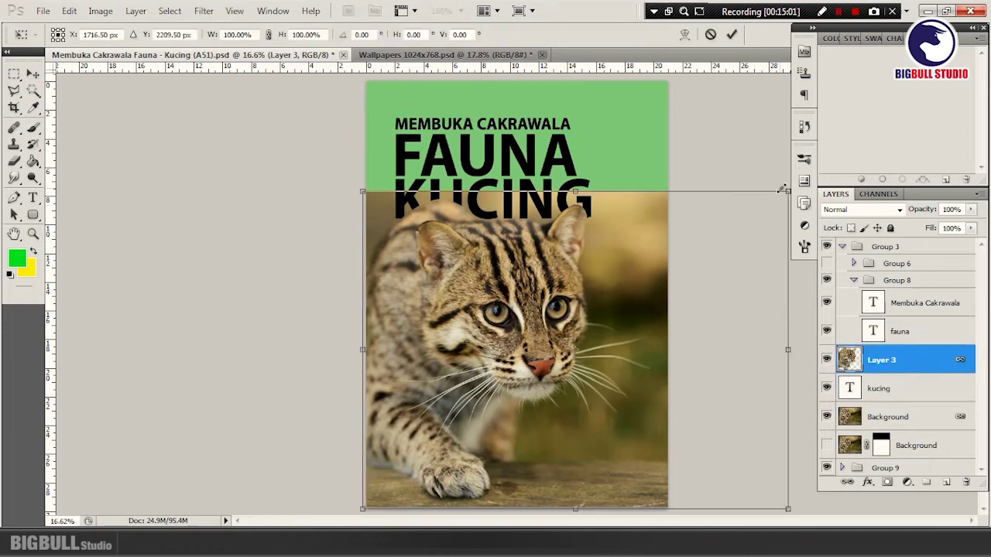
drag(789, 191, 780, 198)
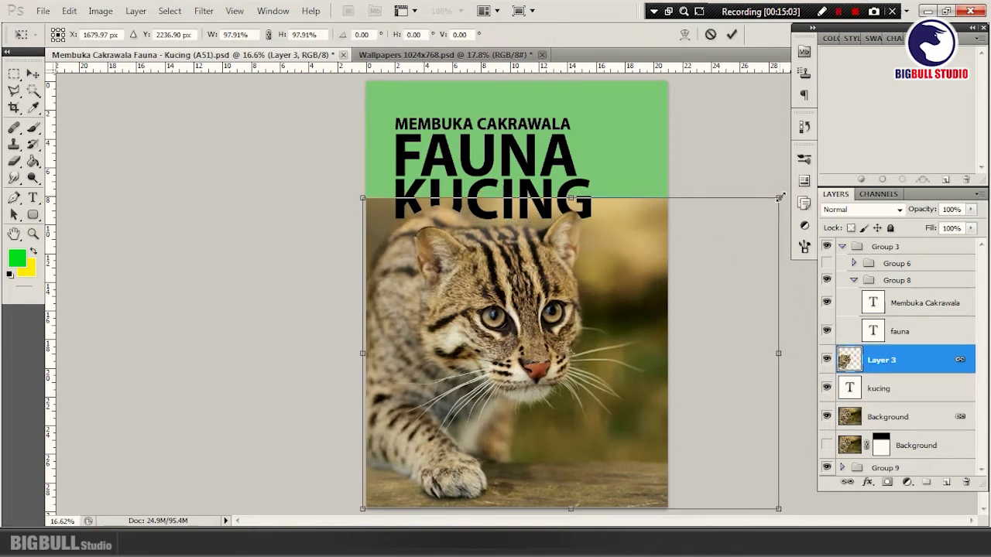
key(z)
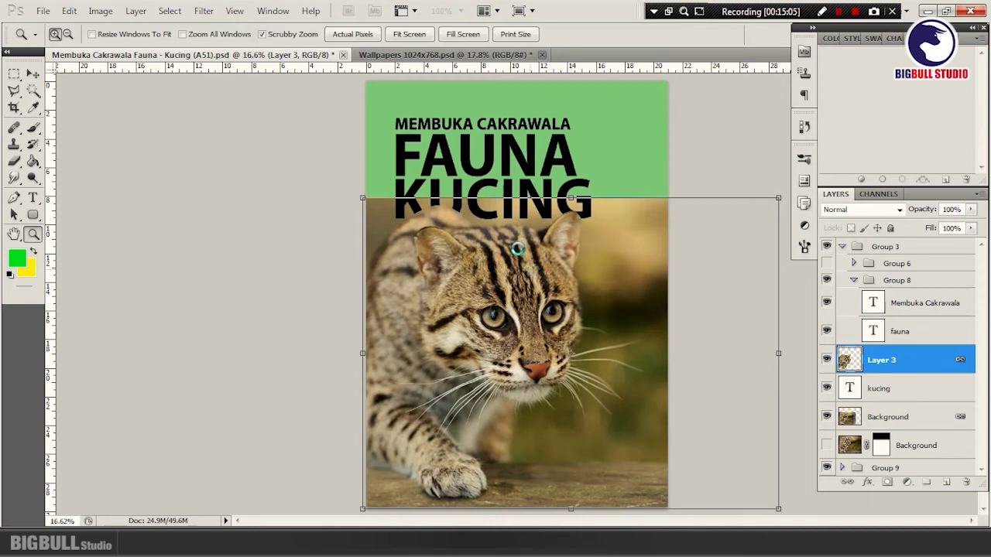
key(Return)
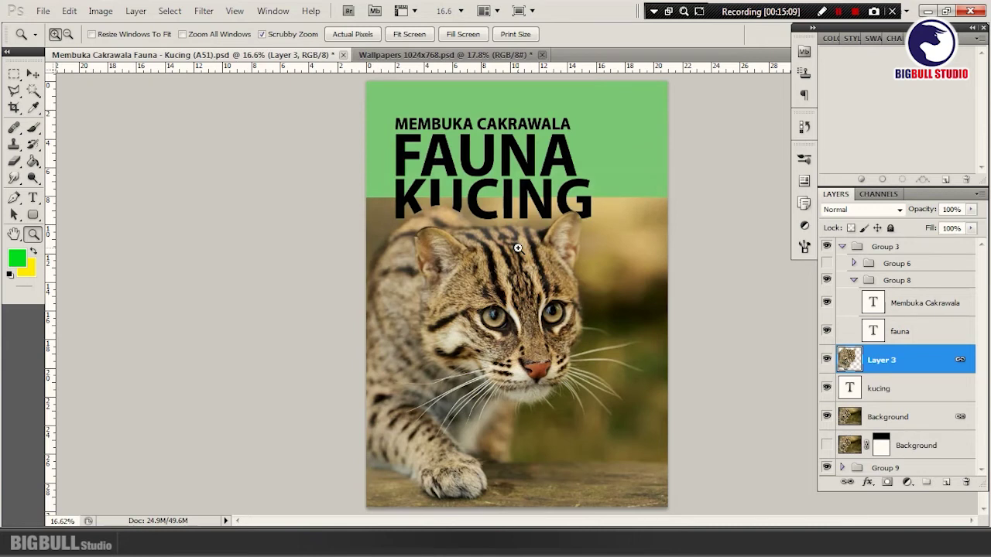
- Marquee-select the photo area below KUCING and add a box around the cat's right ear
click(499, 224)
click(500, 223)
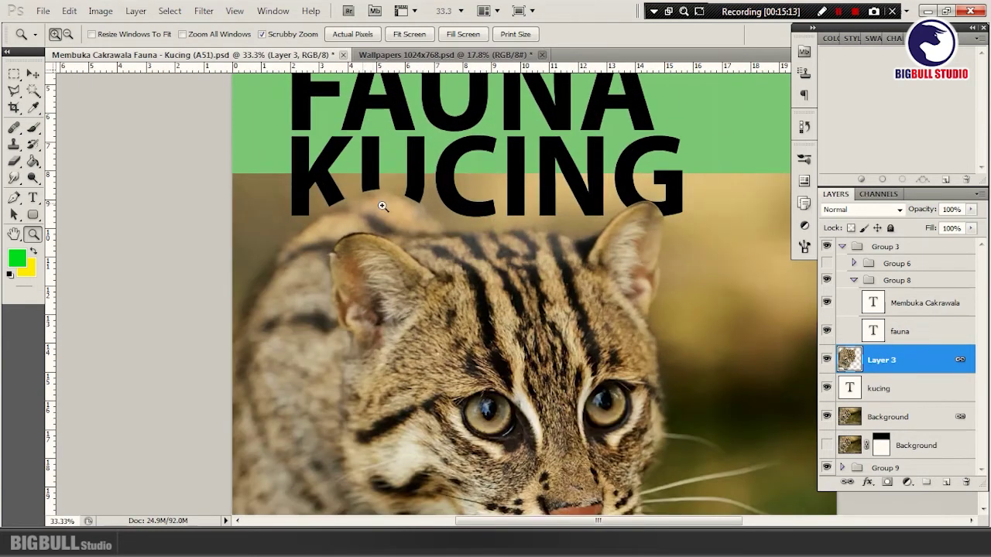
click(13, 73)
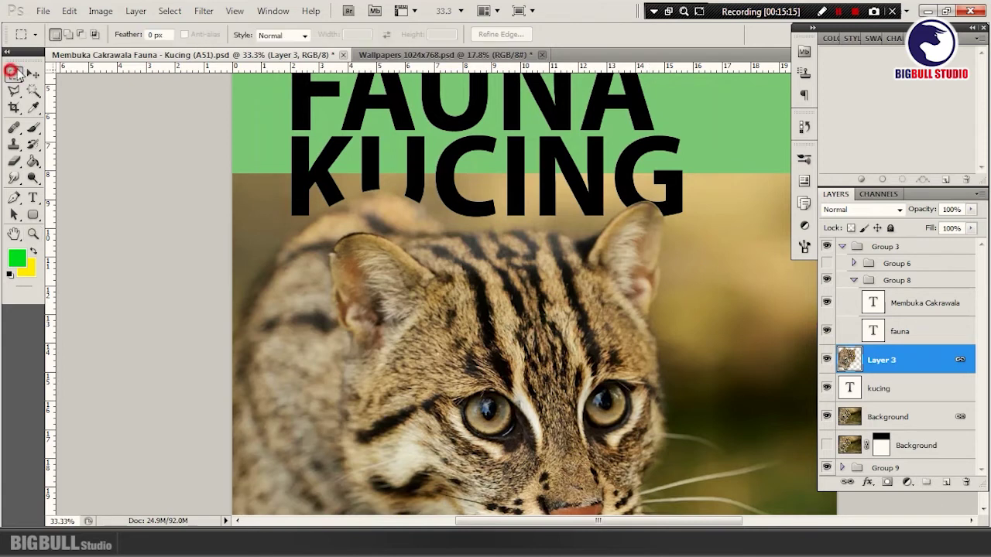
key(ctrl+0)
mouse_move(387, 394)
mouse_down()
mouse_move(684, 505)
mouse_move(243, 183)
mouse_up()
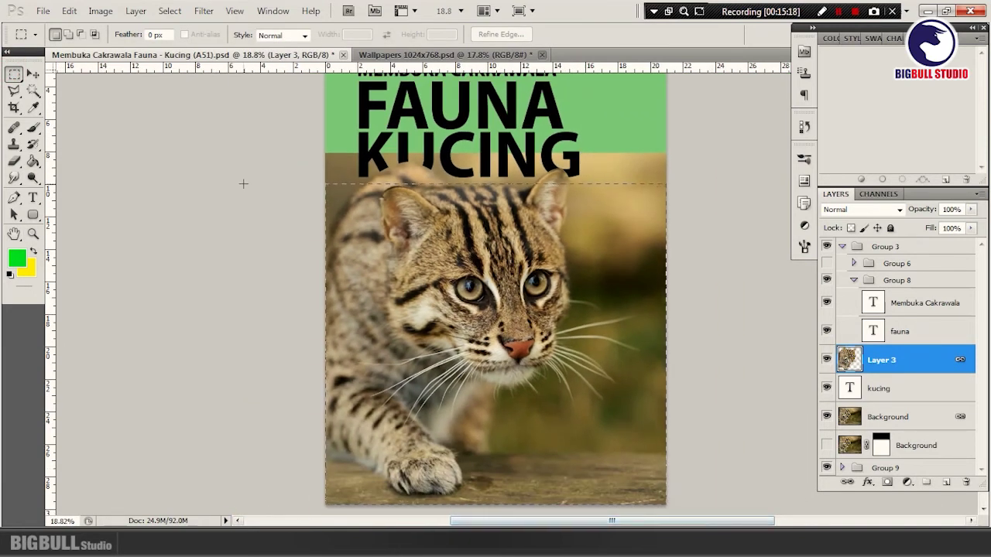
scroll(539, 195, up, 5)
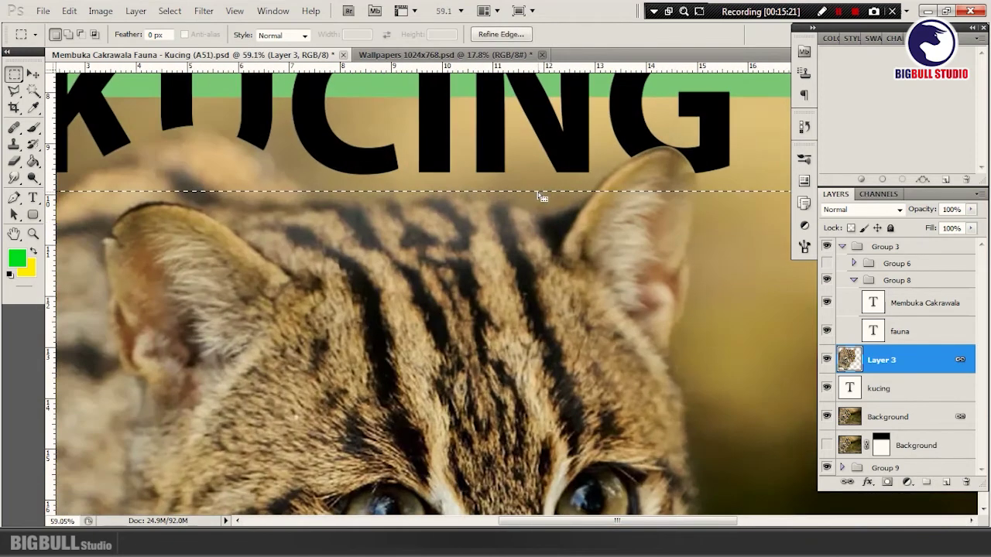
key(alt)
key(shift)
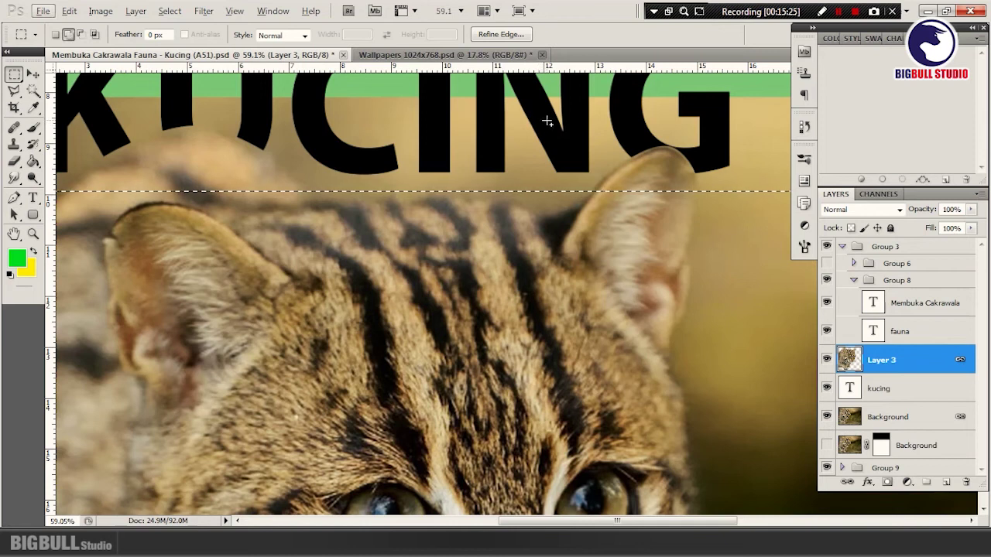
mouse_move(746, 229)
mouse_down()
mouse_move(567, 147)
mouse_move(570, 137)
mouse_up()
- Add a layer mask to Layer 3 from the selection
scroll(589, 190, down, 2)
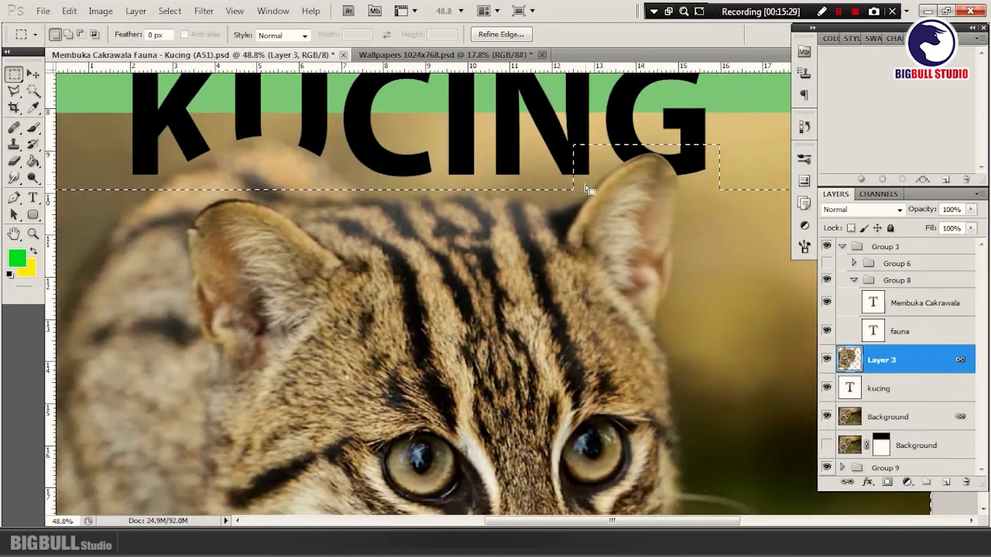
scroll(589, 190, down, 1)
scroll(588, 190, down, 1)
click(888, 362)
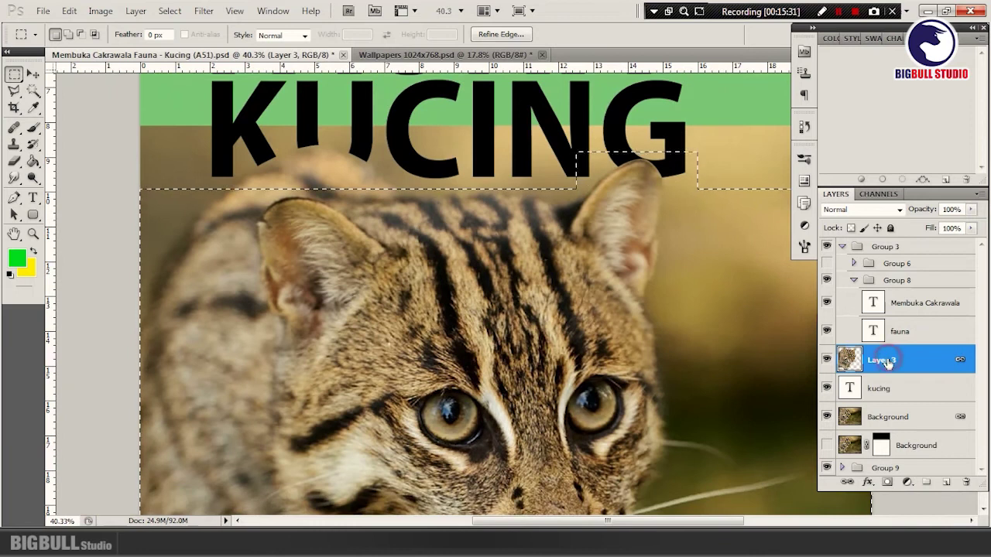
click(887, 483)
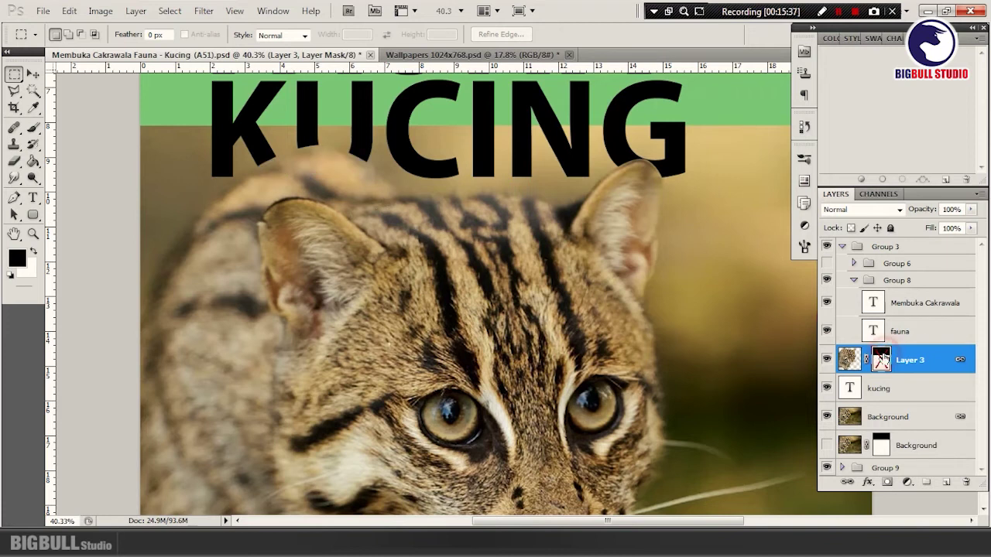
- Check the mask by hiding the Background and toggling Layer 3's mask, then restore both
click(826, 419)
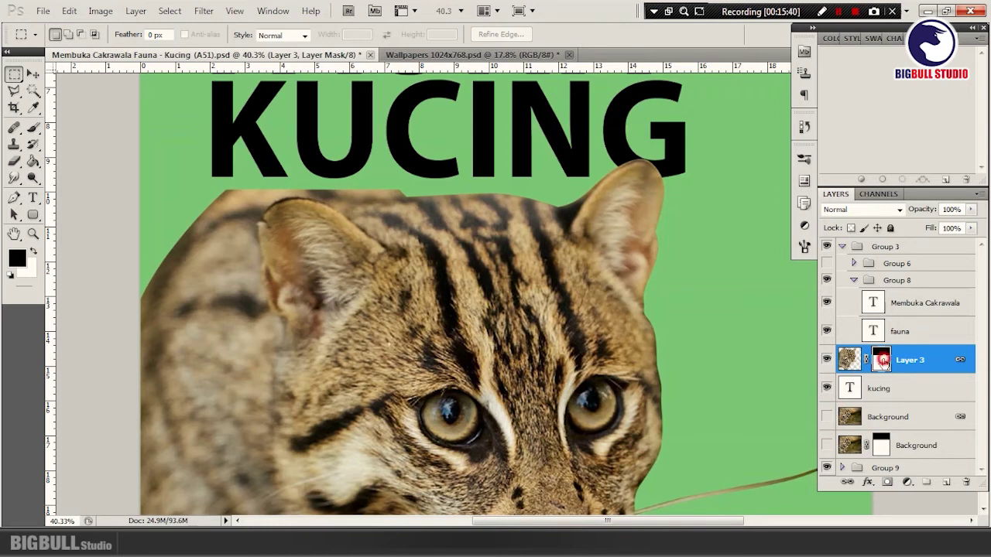
shift+click(882, 360)
key(ctrl+0)
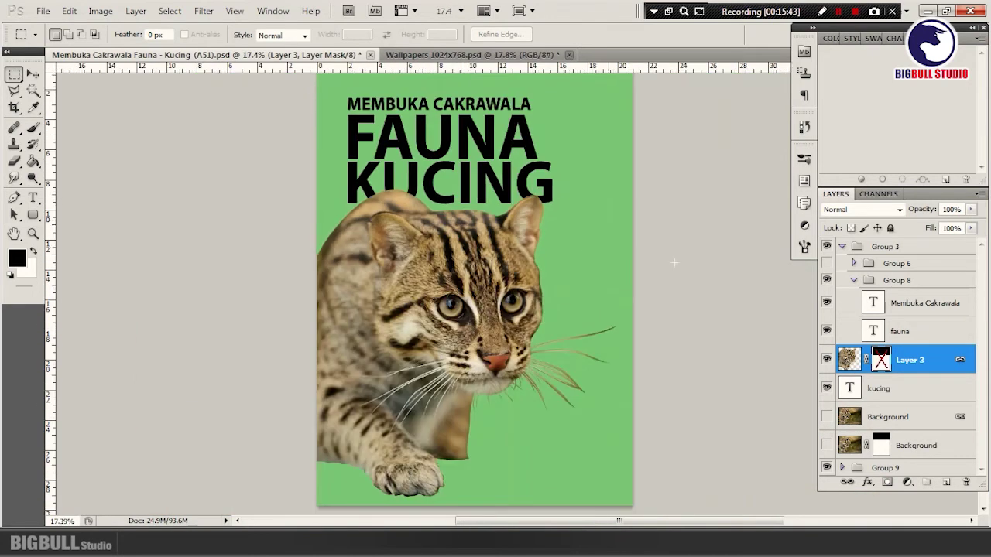
shift+click(882, 363)
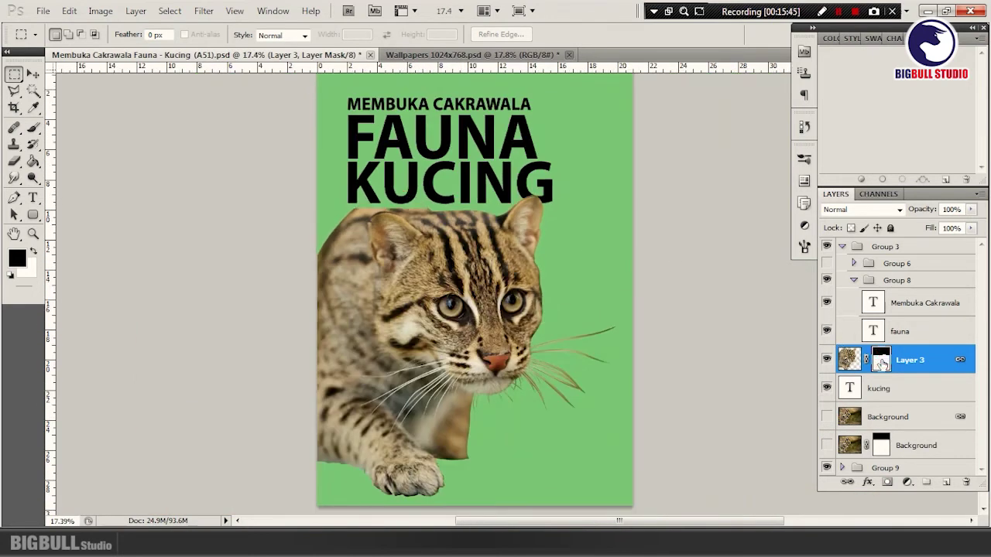
click(827, 417)
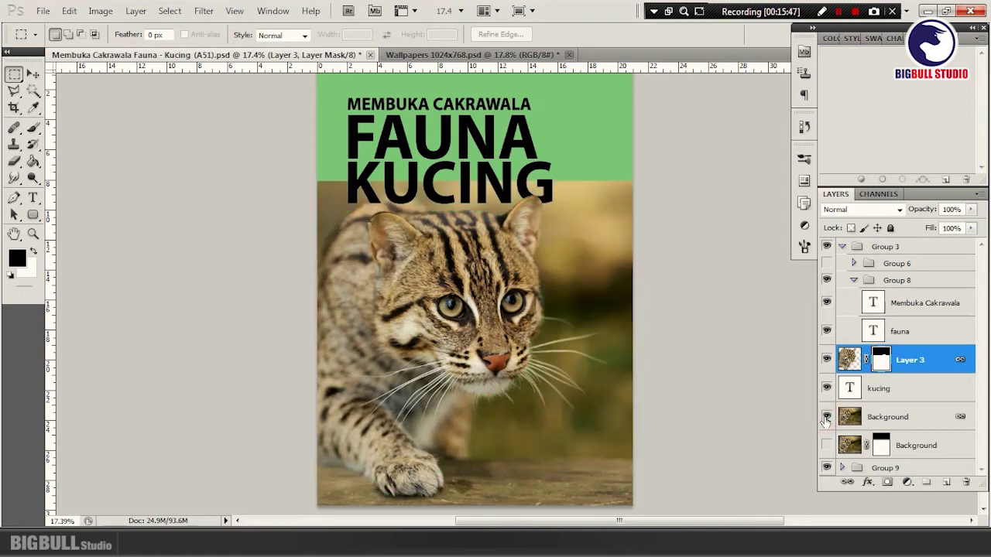
- Delete the unused masked Background copy layer
key(ctrl+minus)
click(906, 445)
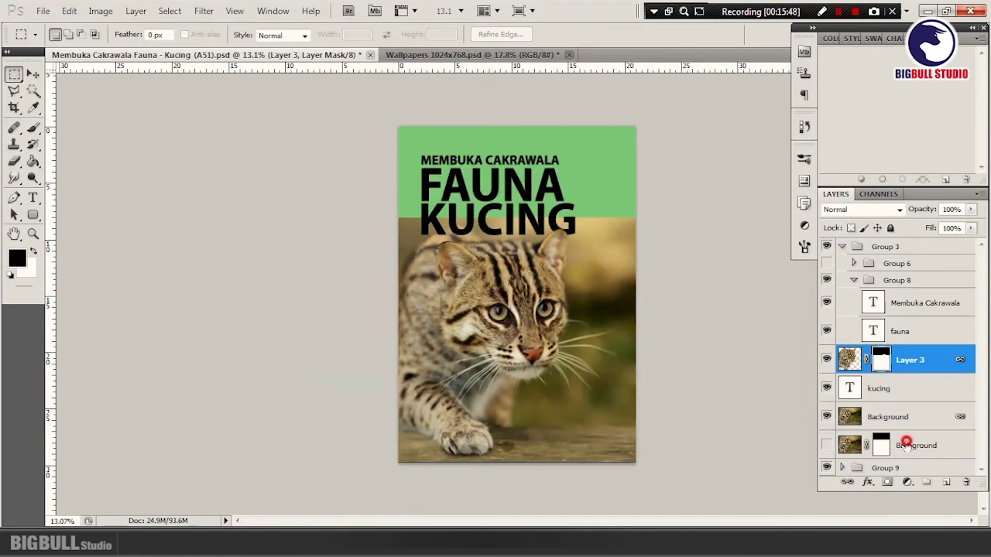
click(966, 484)
click(917, 419)
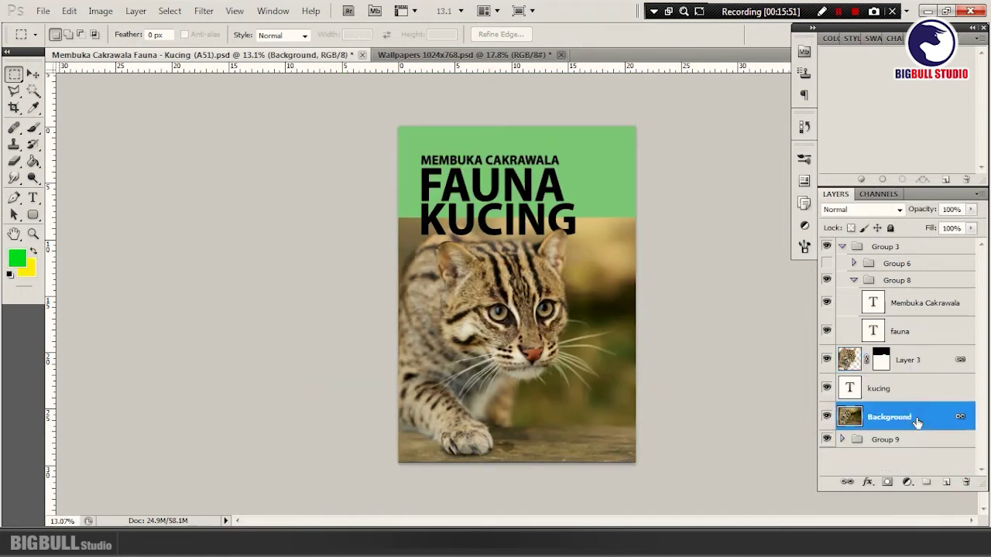
key(z)
click(608, 245)
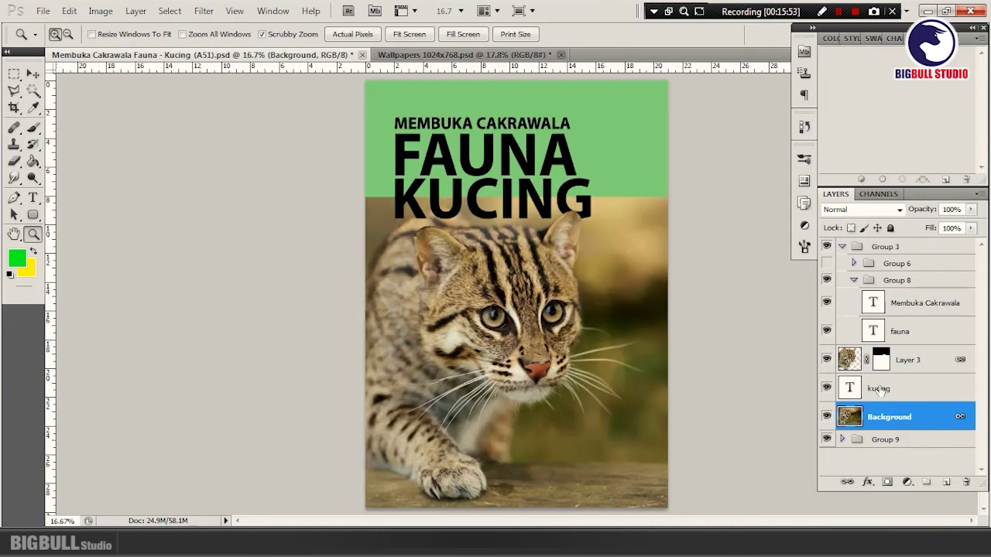
- Add a layer mask to Background and draw a black-to-white gradient fading into the header
click(883, 485)
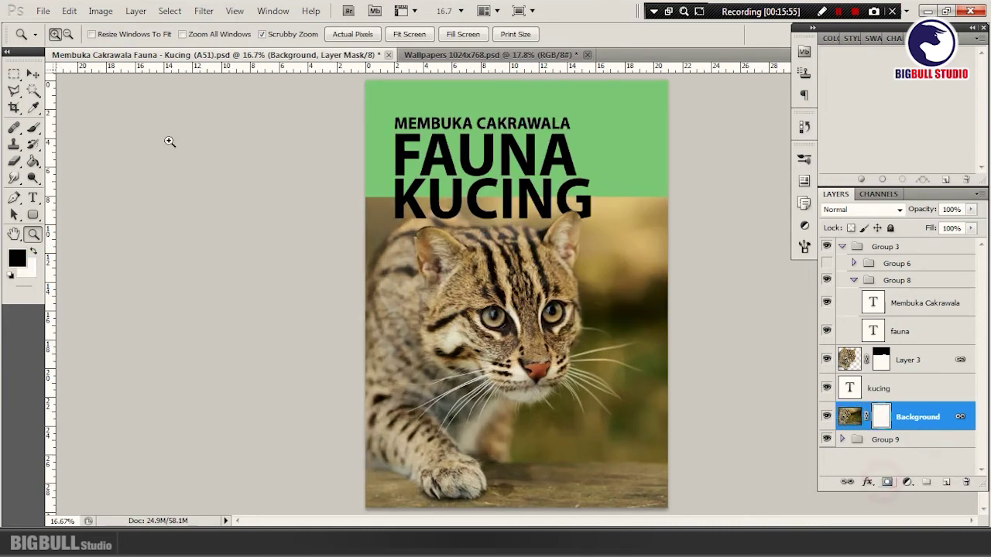
click(34, 161)
click(85, 160)
right_click(458, 195)
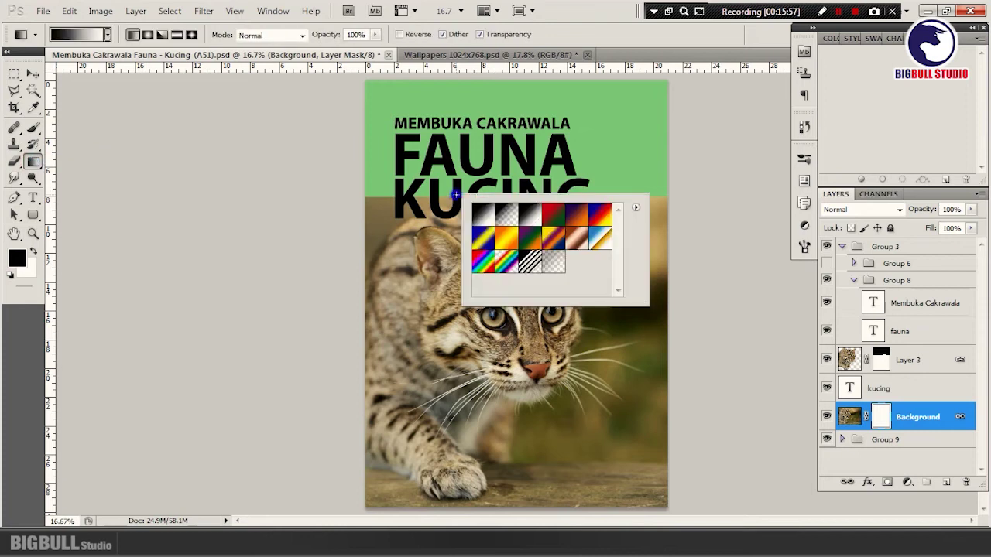
click(557, 149)
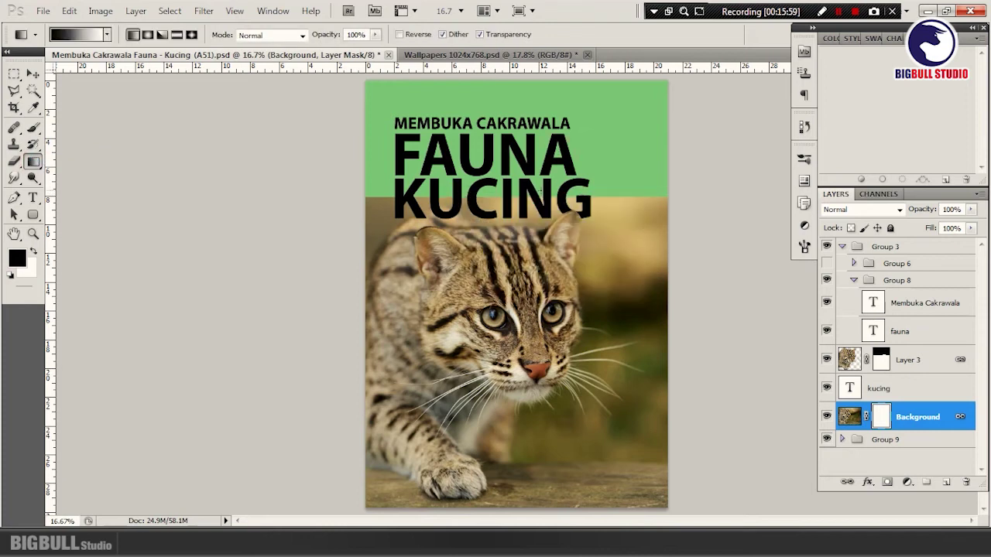
drag(534, 273, 534, 273)
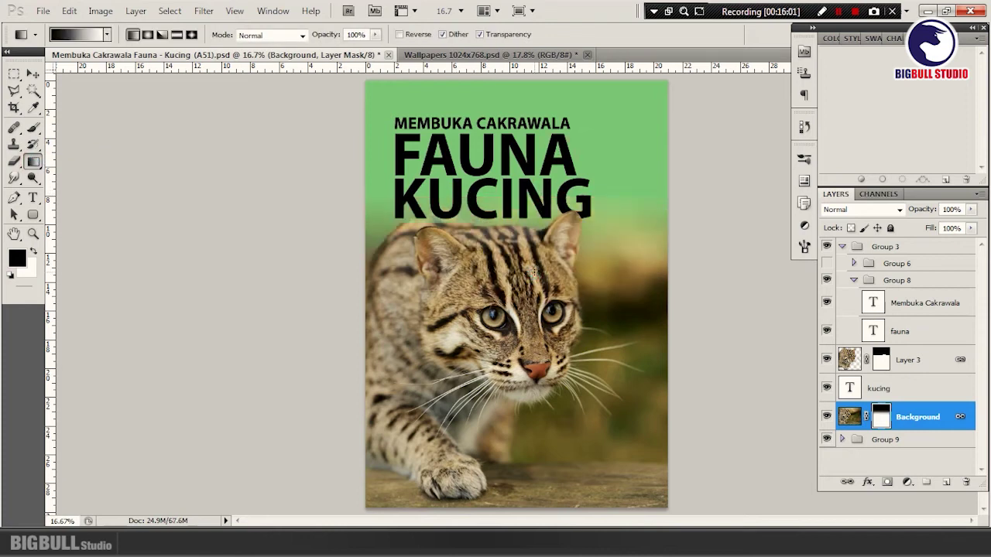
drag(533, 195, 523, 327)
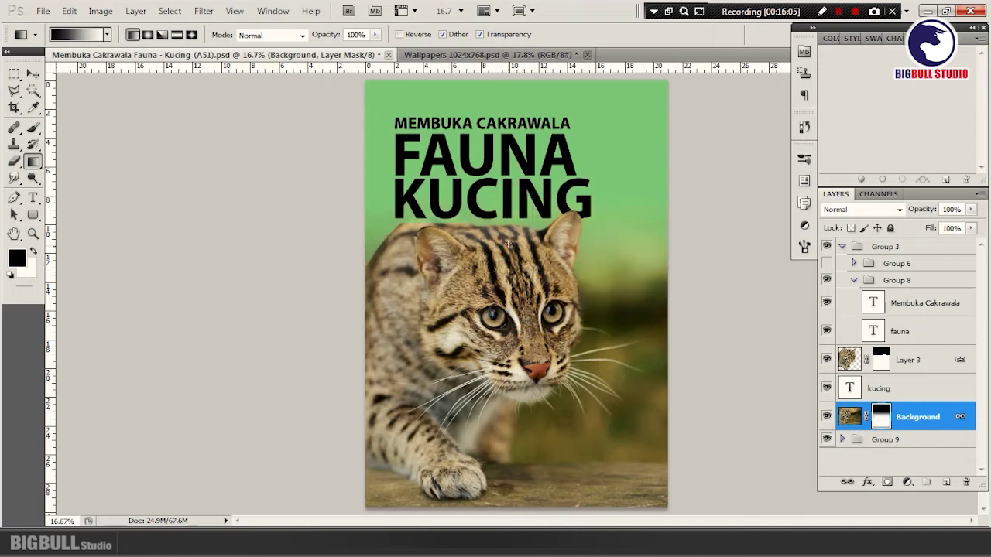
- Delete Layer 3's layer mask so the whole cat shows
scroll(497, 216, up, 2)
scroll(498, 218, up, 1)
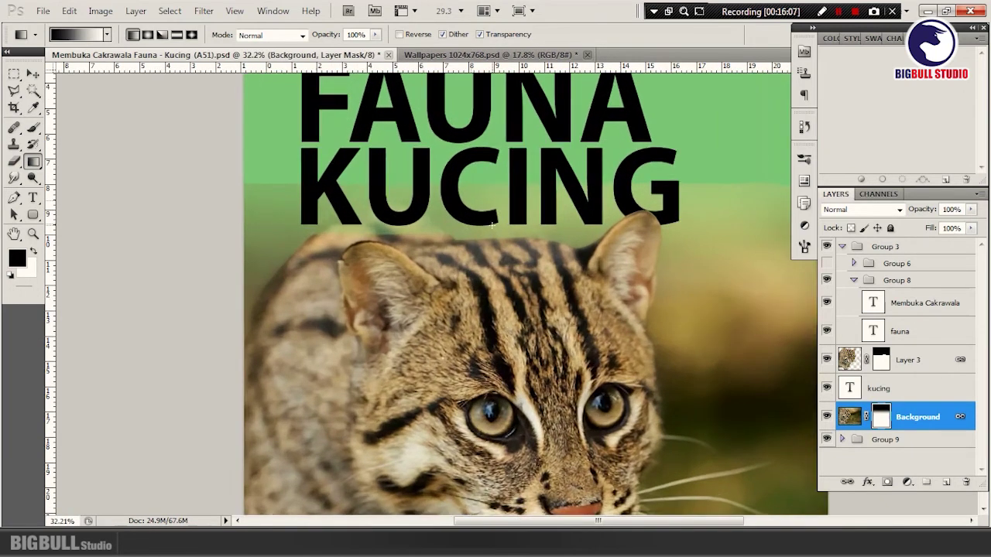
drag(570, 231, 457, 239)
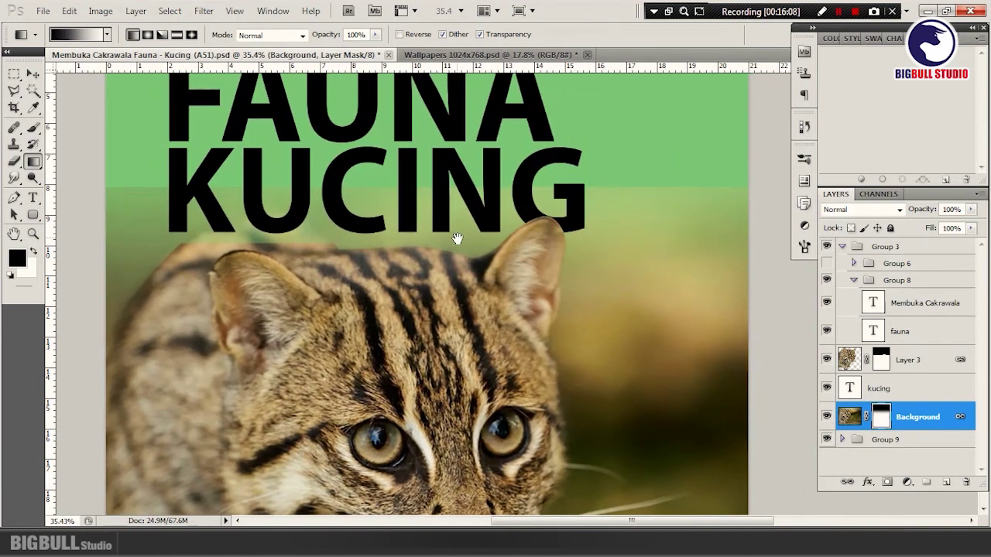
shift+click(882, 360)
right_click(882, 358)
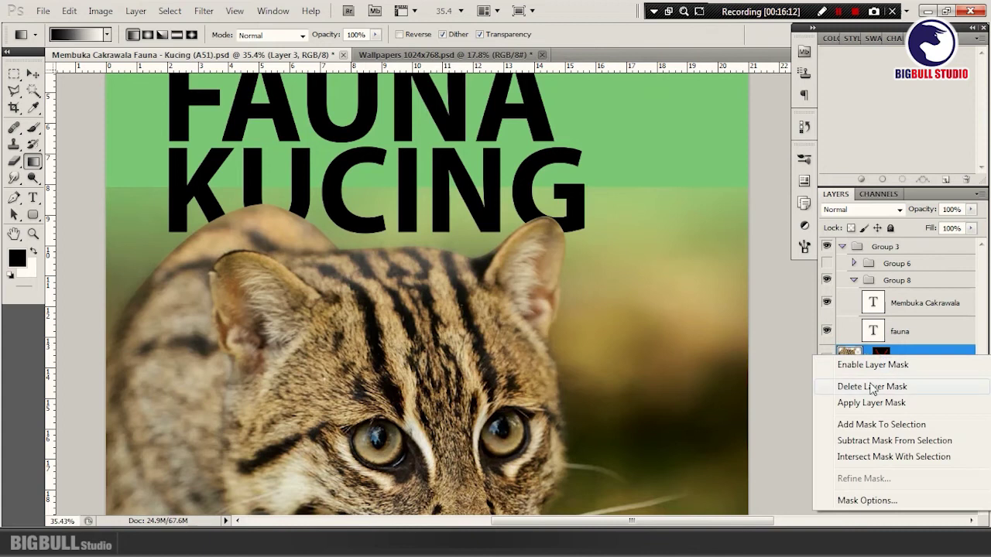
click(872, 387)
- Move kucing above Layer 3 and copy the ear area over the G to a new Layer 4
click(16, 75)
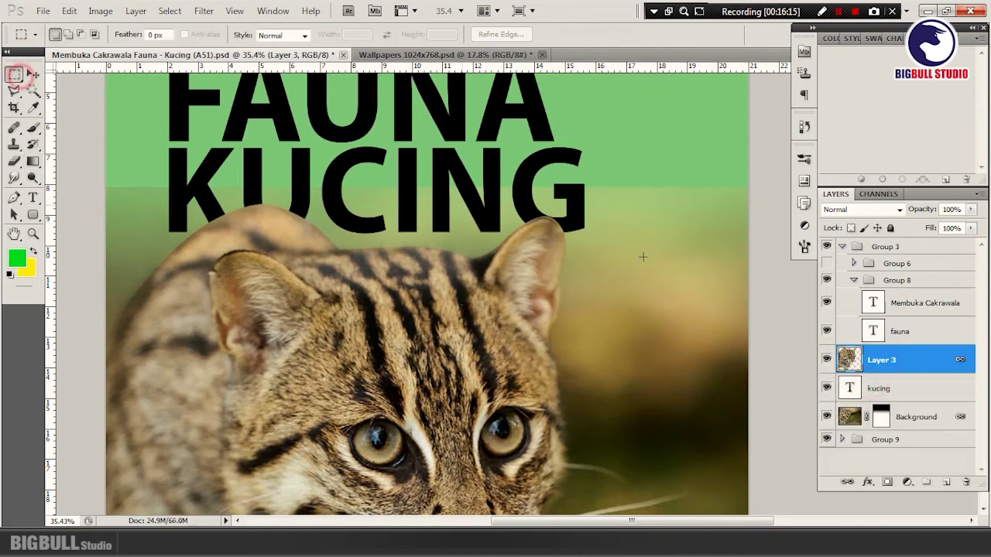
drag(910, 390, 914, 356)
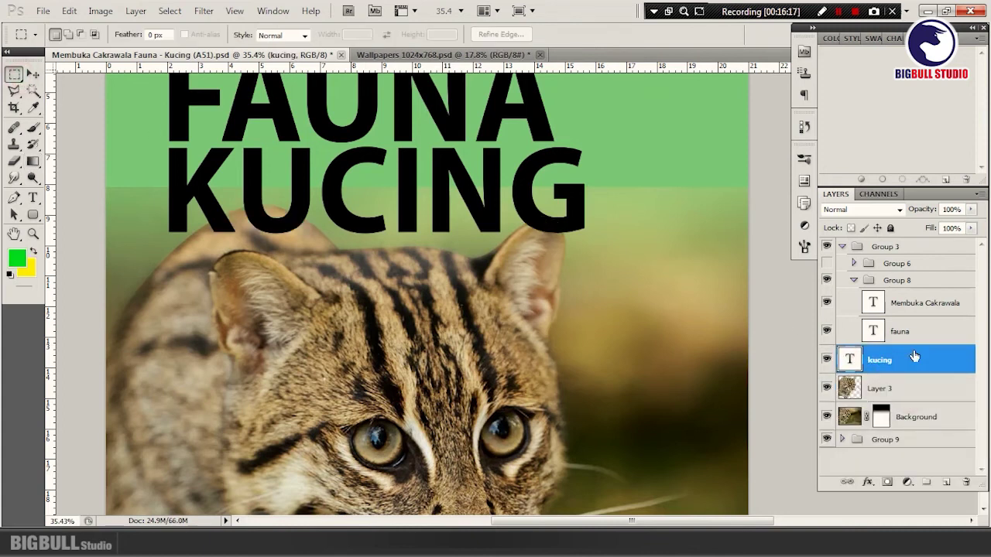
click(883, 388)
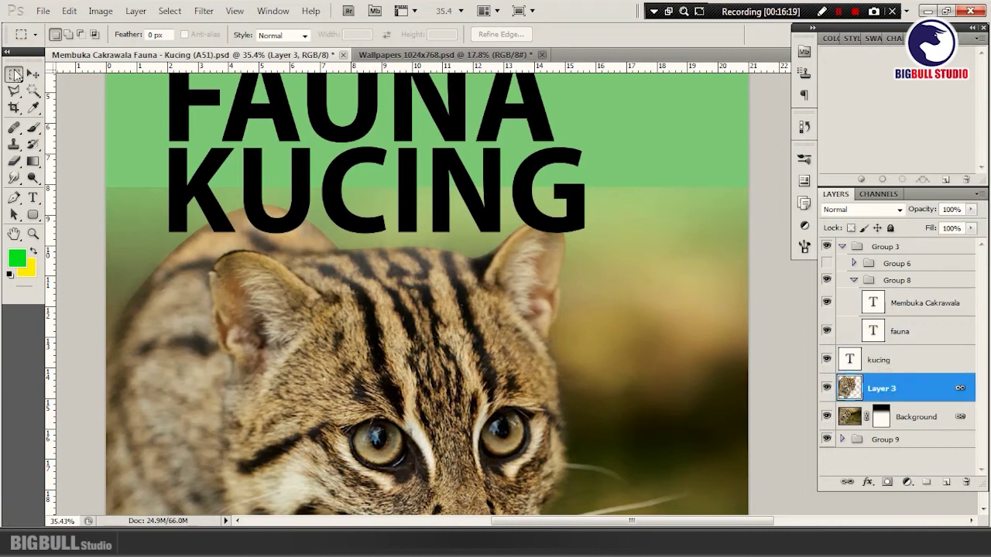
drag(462, 194, 600, 273)
right_click(499, 207)
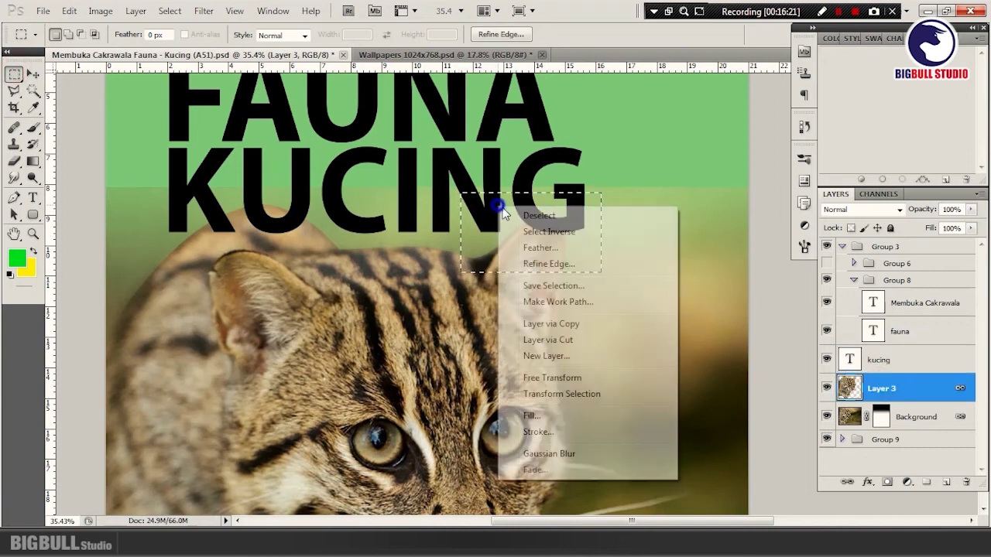
click(576, 323)
- Place Layer 4 above the kucing text layer and link it with Layer 3
drag(883, 388, 892, 359)
shift+click(898, 387)
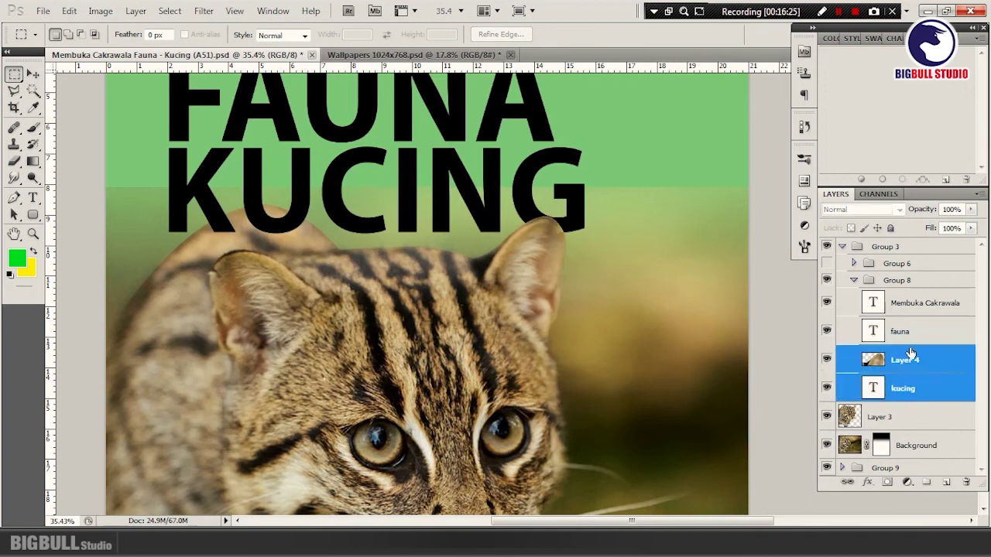
click(907, 360)
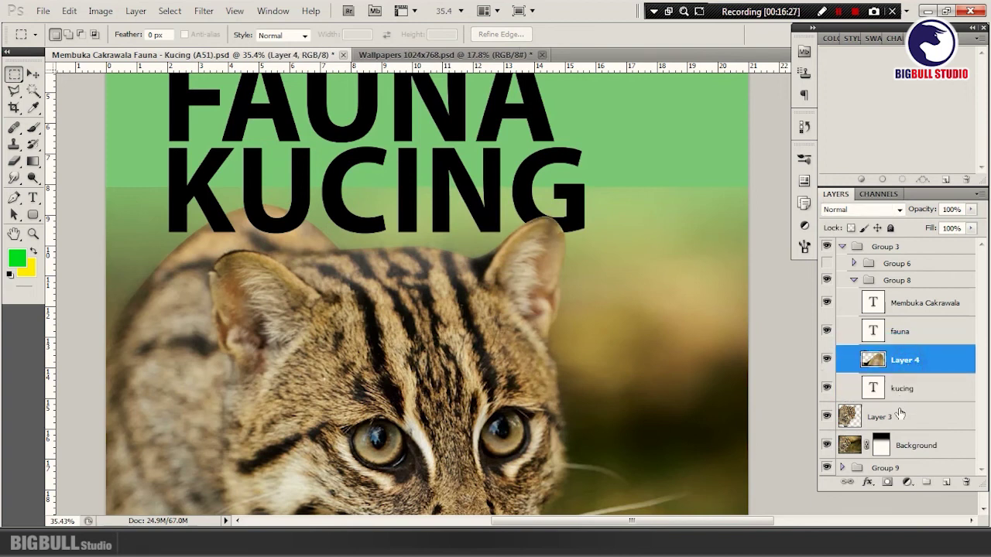
click(900, 415)
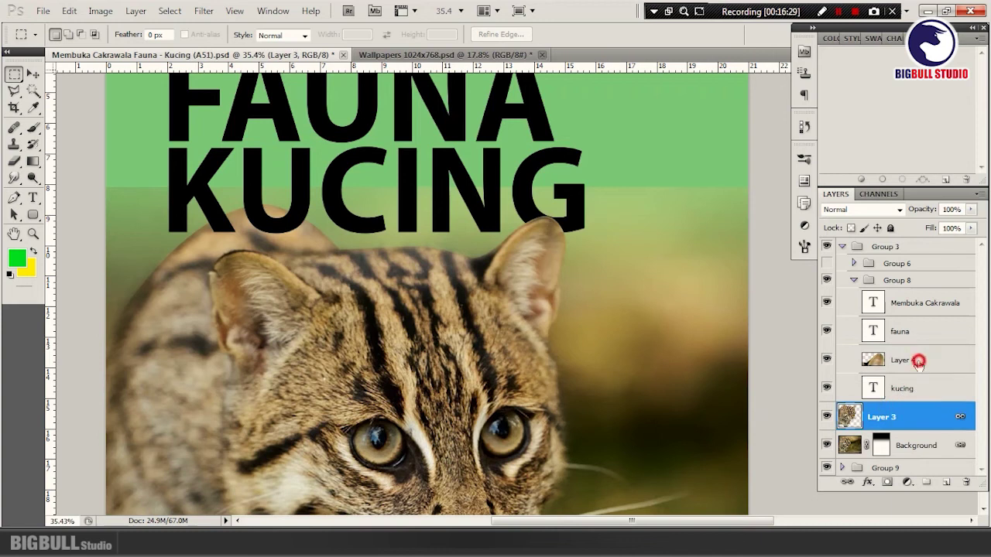
ctrl+click(918, 364)
key(ctrl+0)
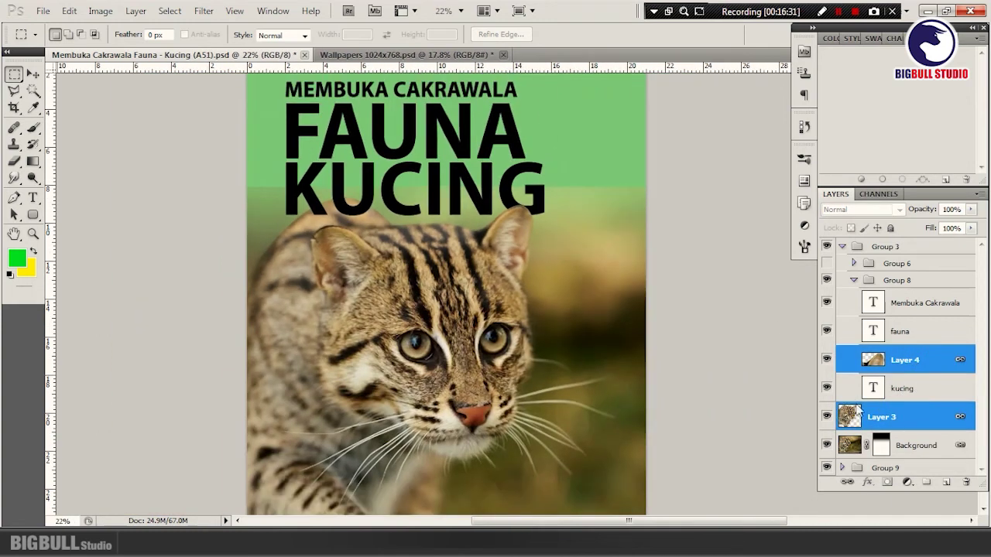
- Redraw the gradient on the Background mask for a softer header-to-photo fade
click(881, 445)
key(g)
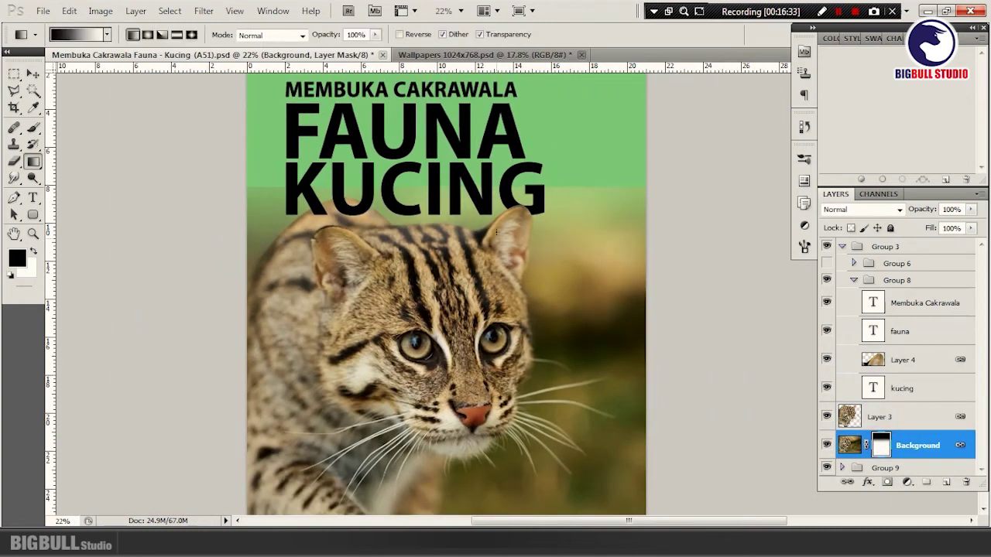
drag(513, 180, 519, 229)
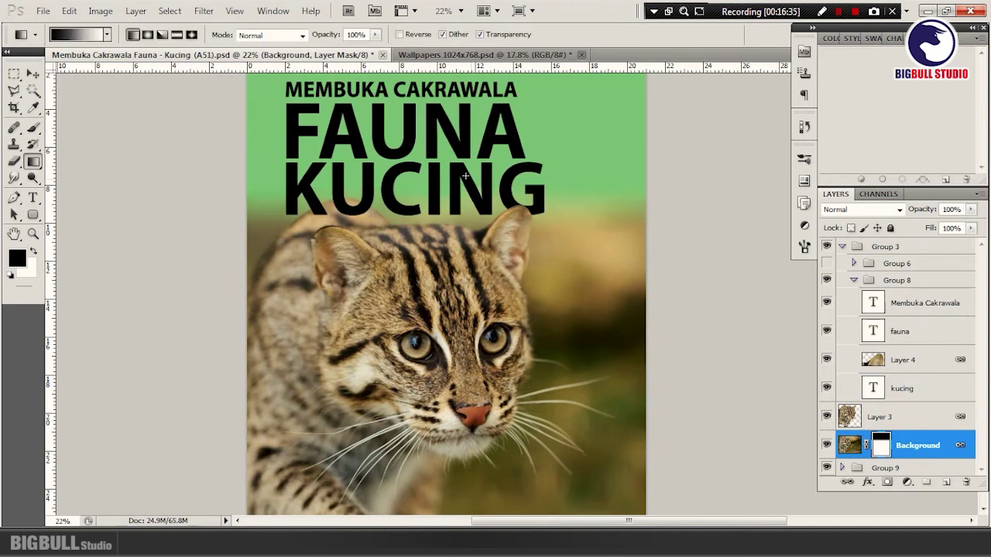
scroll(466, 176, down, 2)
- Save the poster with Ctrl+S and show the layout guides
key(z)
right_click(579, 263)
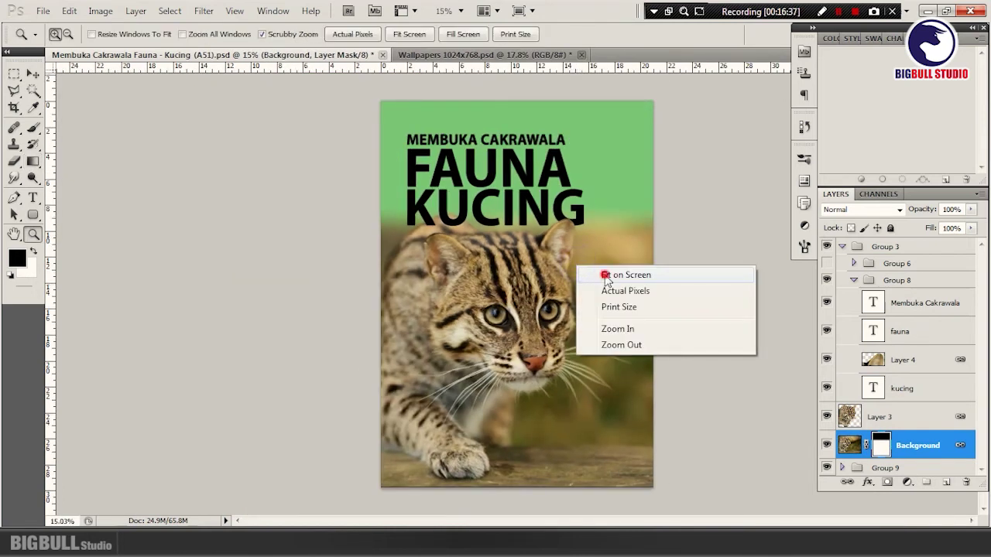
click(605, 271)
key(ctrl+s)
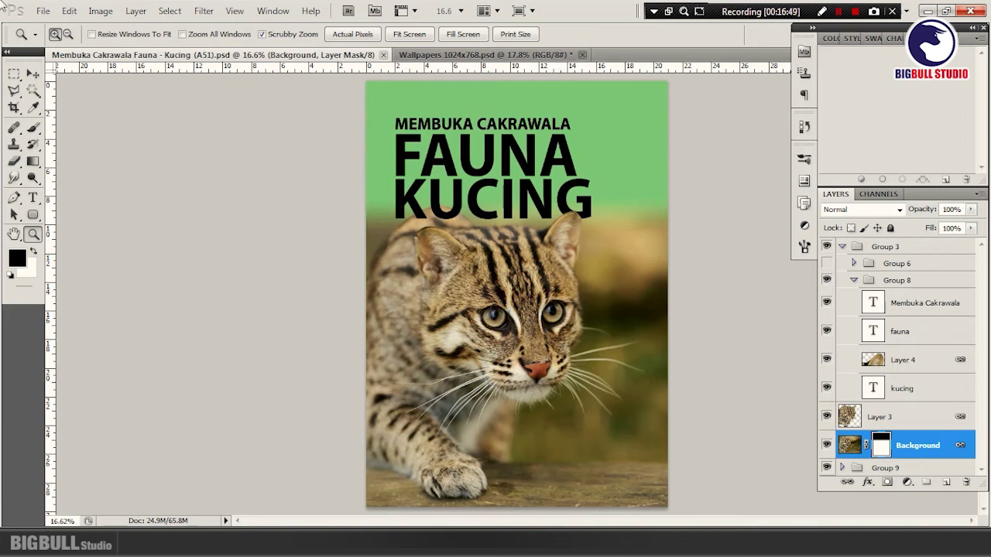
click(600, 133)
key(ctrl+semicolon)
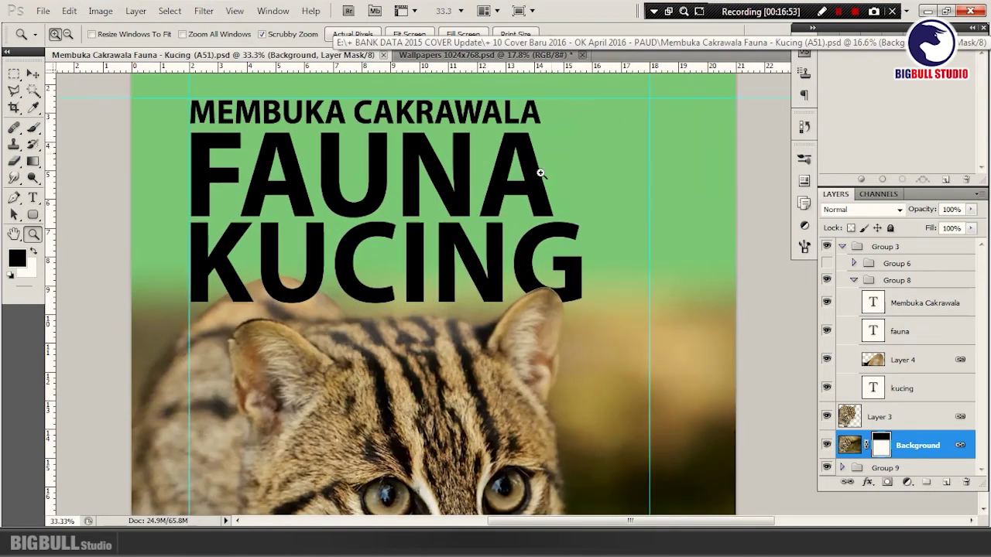
drag(528, 199, 518, 217)
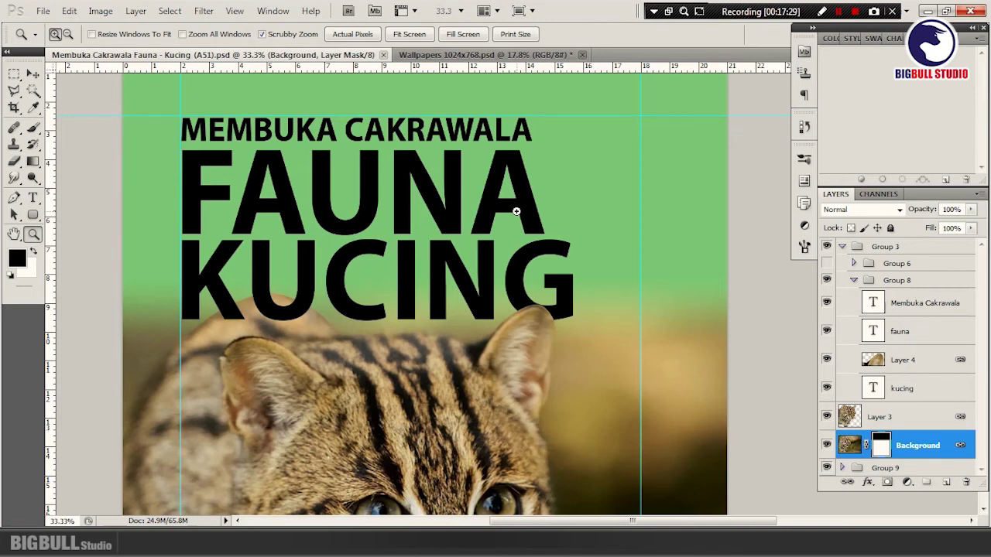
- Set the MEMBUKA CAKRAWALA subtitle's tracking to 40
key(v)
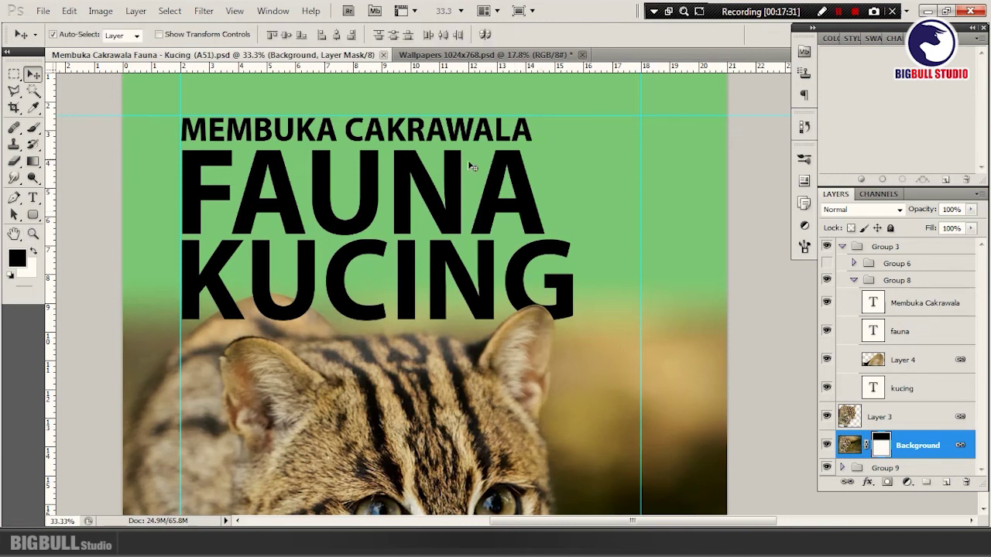
click(469, 140)
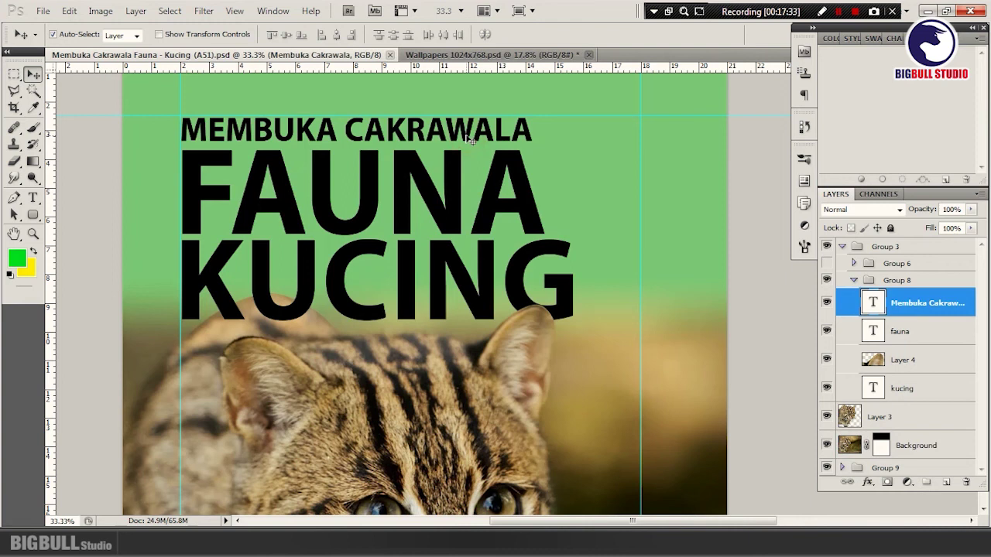
key(ctrl+t)
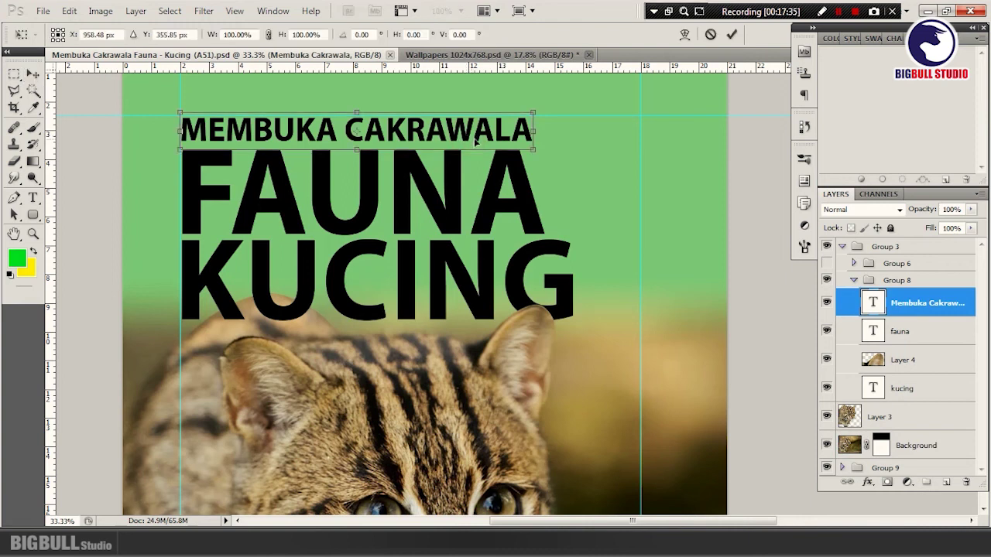
key(Return)
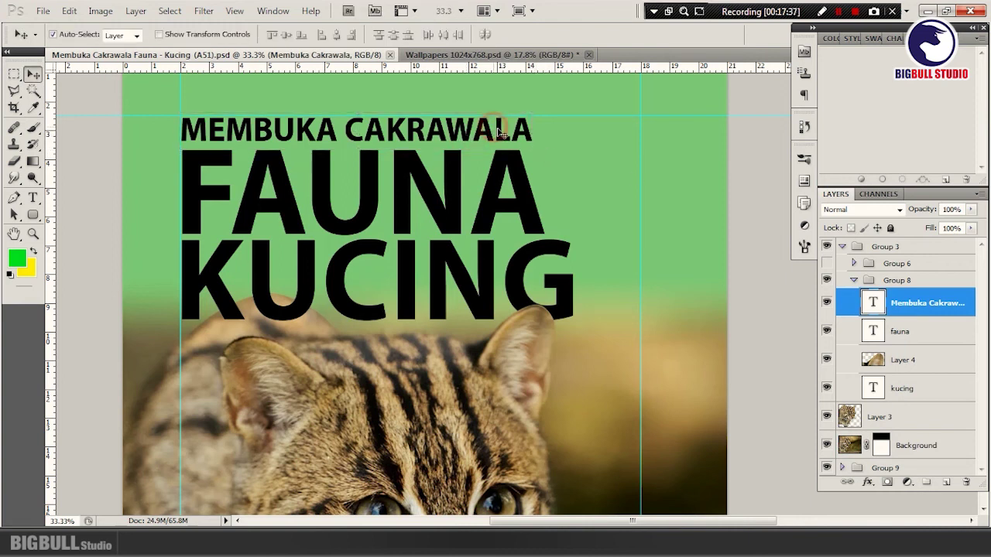
key(t)
key(Return)
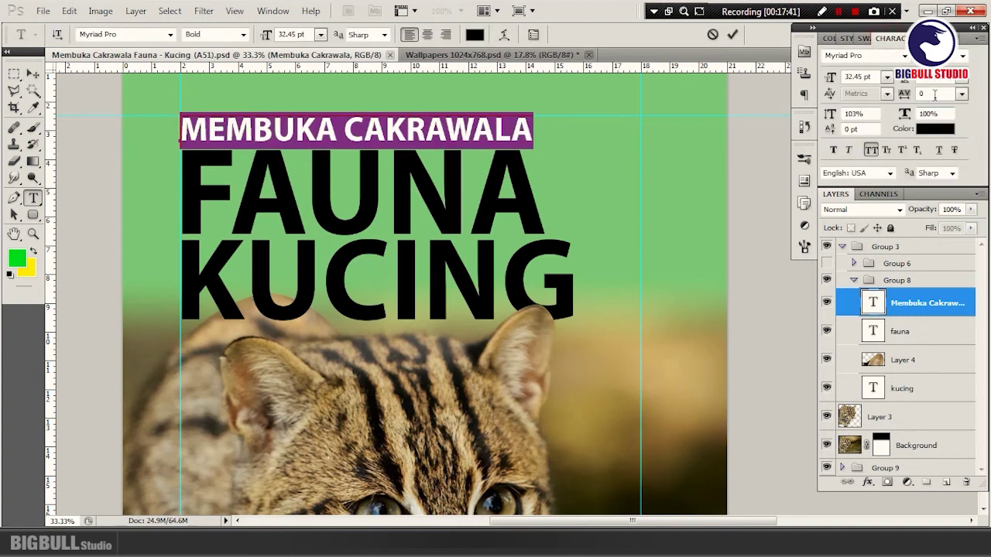
click(935, 93)
text(40)
key(Return)
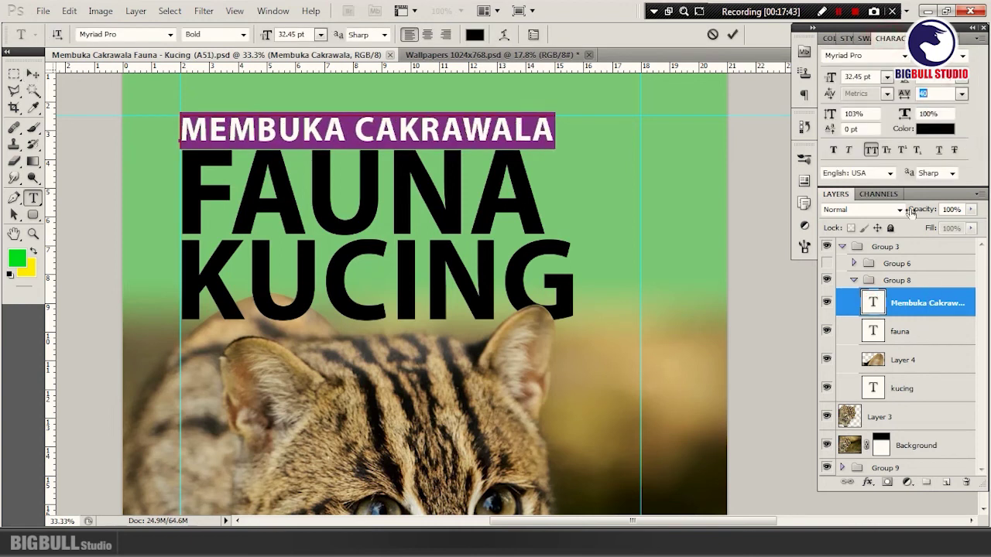
- Enlarge the subtitle to about 39.45 pt, nudge it down, and scale it to 39.93 pt
click(855, 77)
key(Up)
key(Up)
key(Up)
key(Up)
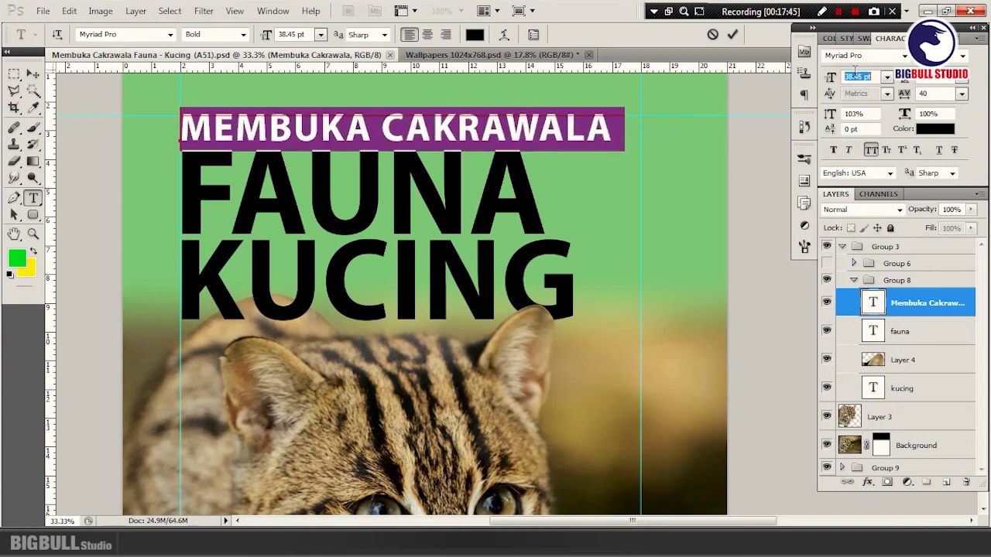
key(Up)
key(Up)
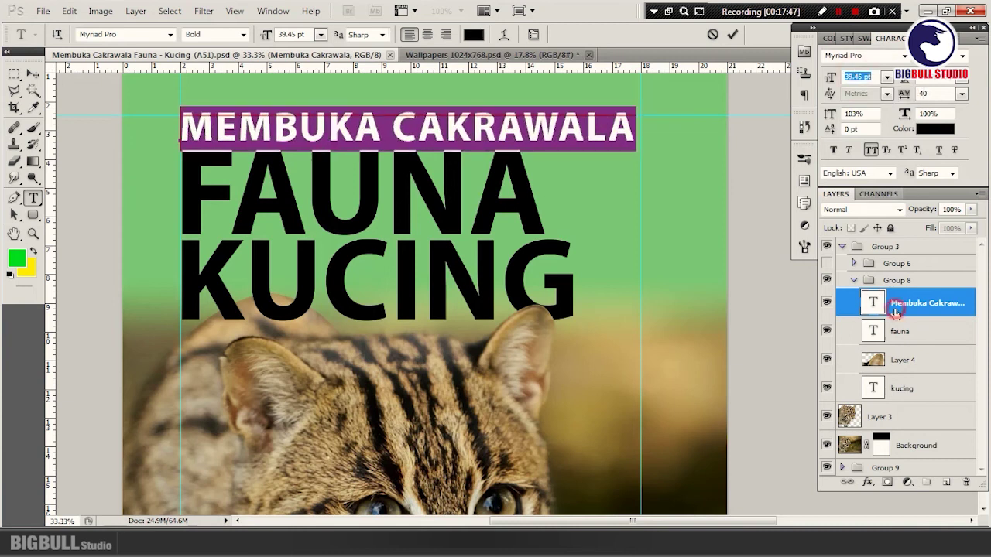
key(ctrl+Return)
key(Down)
key(Down)
key(Down)
key(Down)
key(Down)
key(Down)
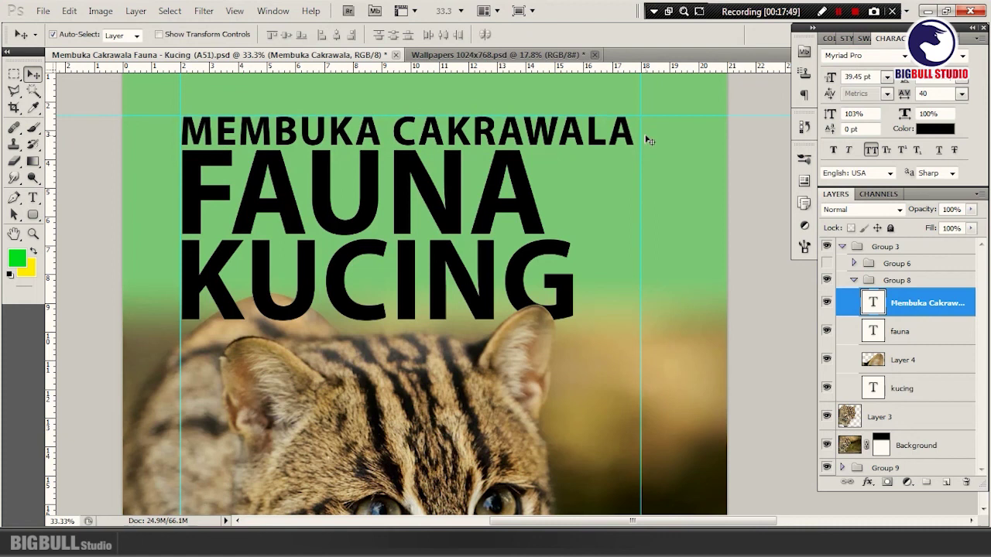
scroll(641, 123, up, 2)
key(ctrl+t)
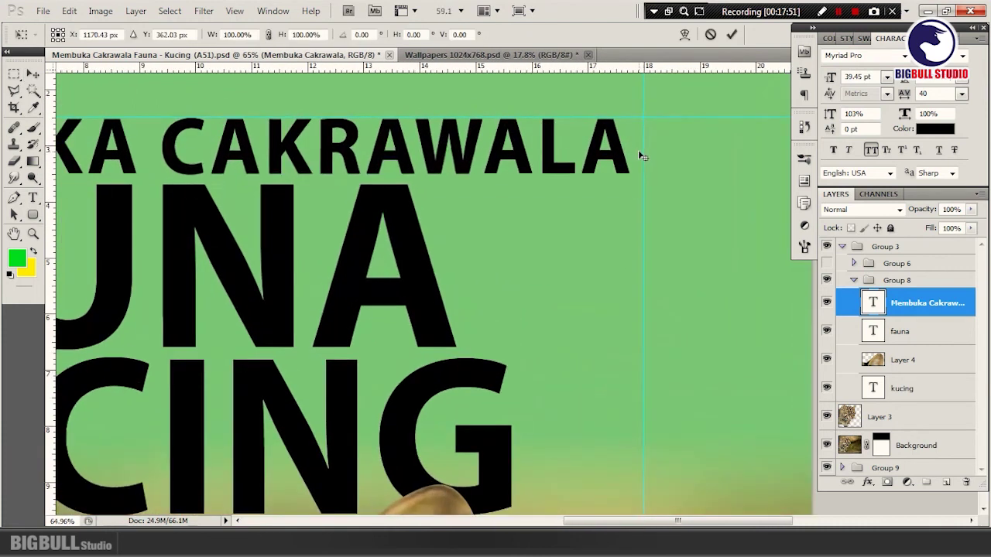
drag(632, 198, 647, 195)
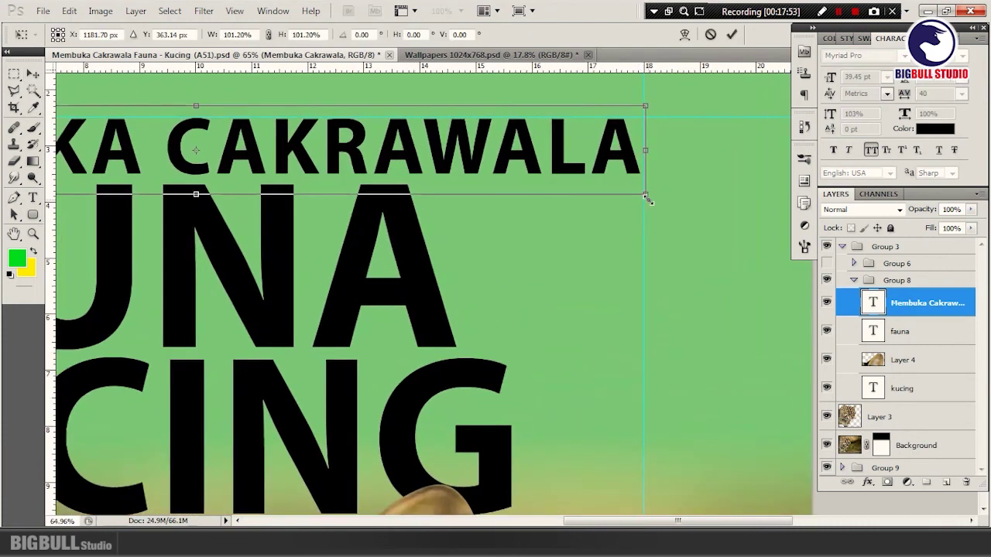
key(Return)
scroll(550, 134, down, 2)
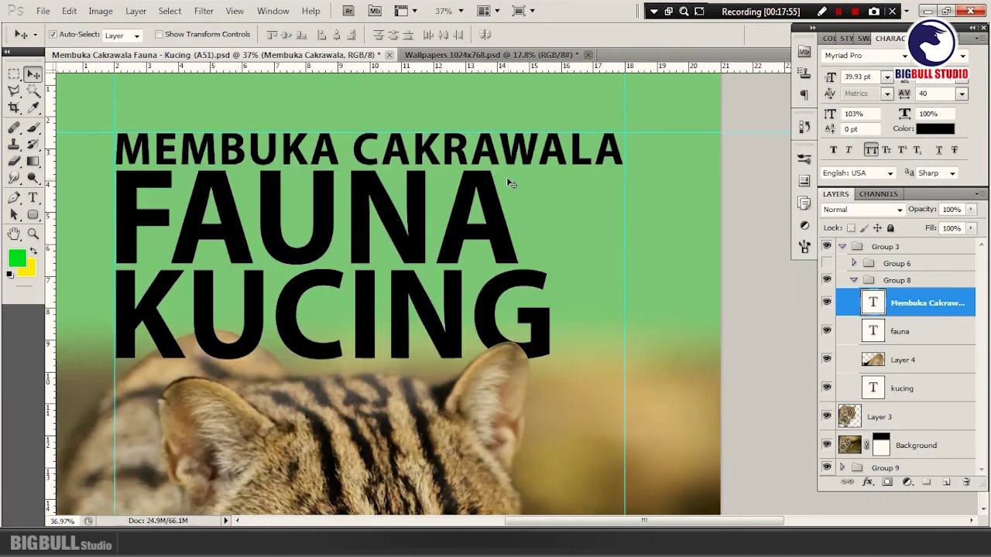
- Set the FAUNA title's tracking to 60
click(478, 190)
double_click(881, 334)
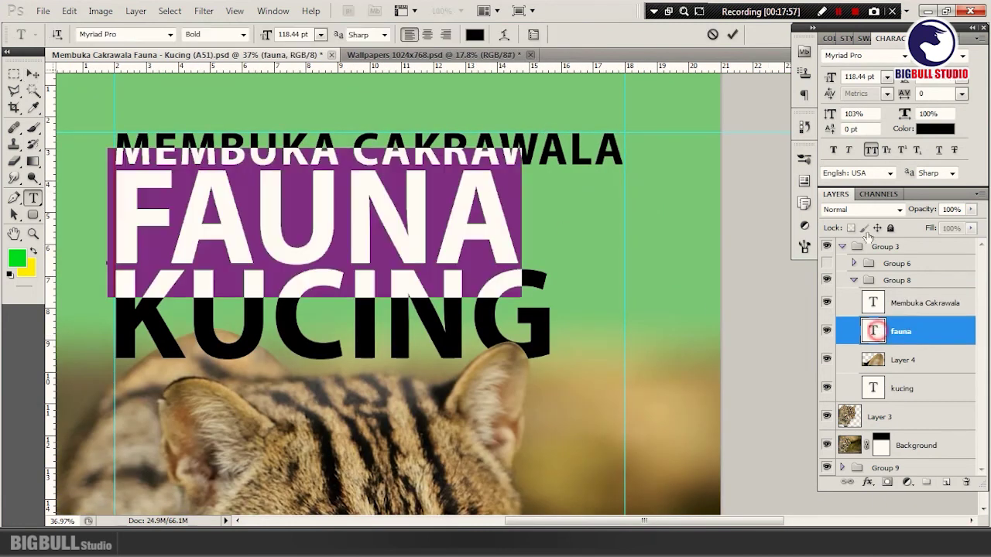
drag(905, 92, 923, 93)
text(60)
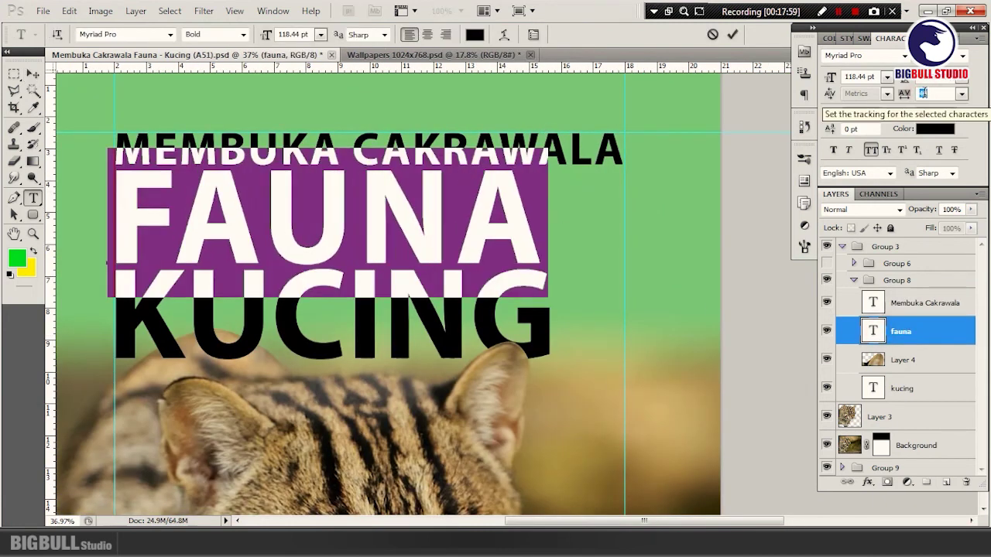
key(Return)
- Enlarge FAUNA to 136.44 pt and nudge it down off the subtitle
click(867, 76)
key(Up)
key(Up)
key(Up)
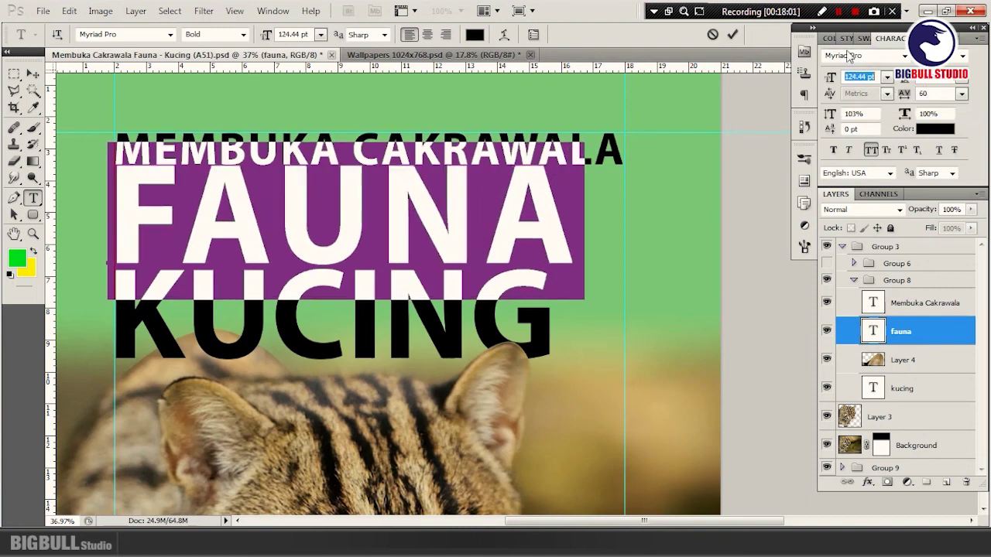
key(Up)
key(Up)
key(Up)
key(Up)
key(Up)
key(Up)
key(Up)
key(Up)
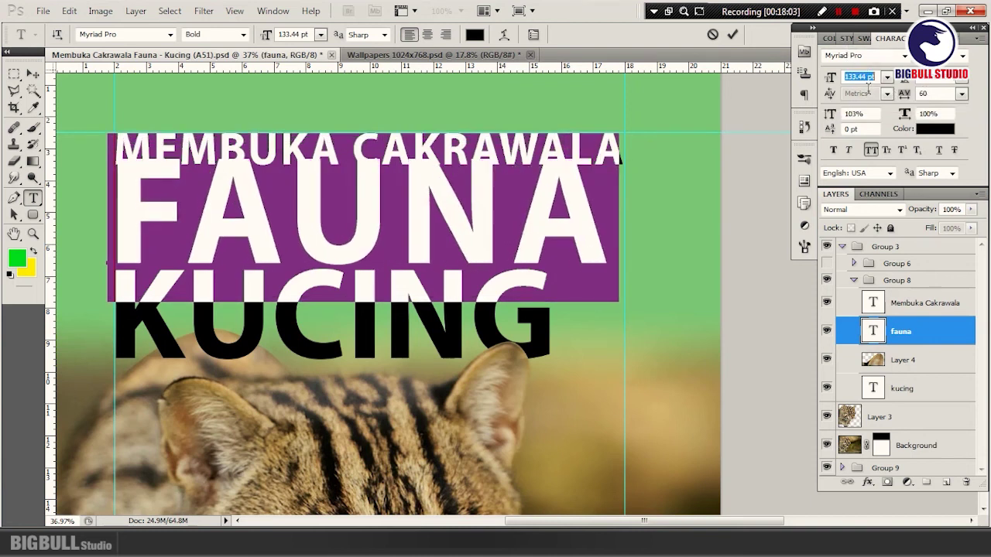
key(Up)
key(Up)
key(Up)
click(914, 331)
key(v)
key(shift+Down)
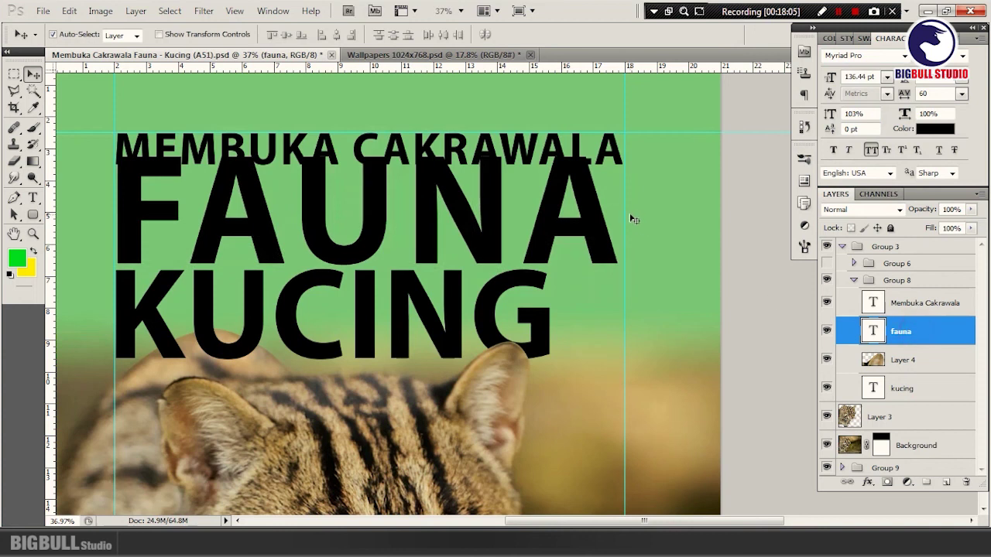
key(shift+Down)
key(shift+Down)
key(shift+Down)
key(shift+Down)
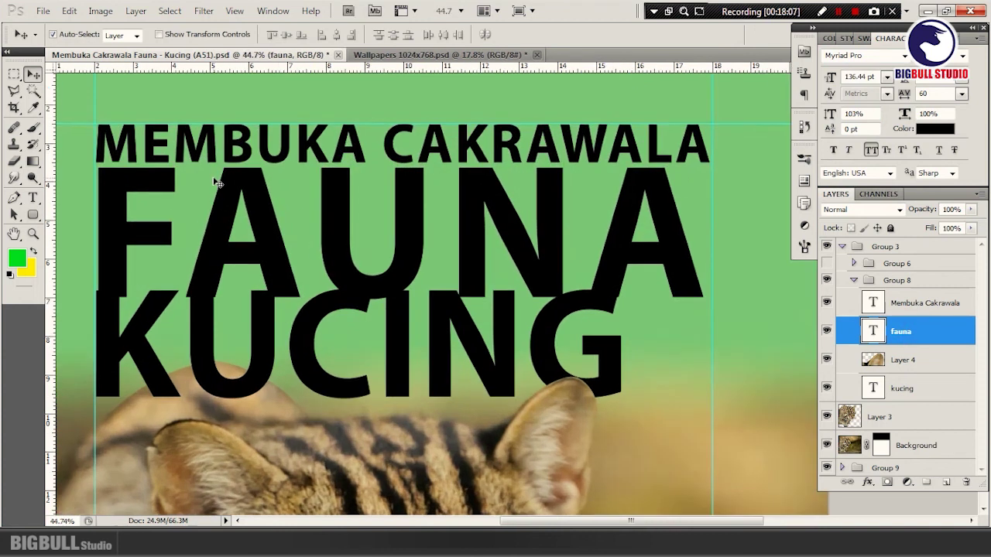
scroll(218, 183, up, 1)
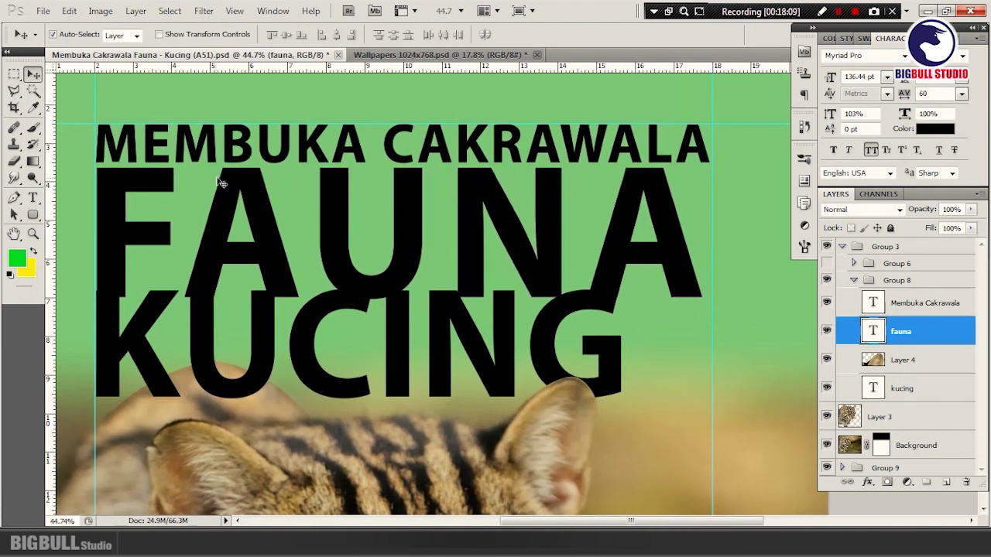
- Scale FAUNA up about 101% to 138.29 pt to line up with the subtitle
key(ctrl+t)
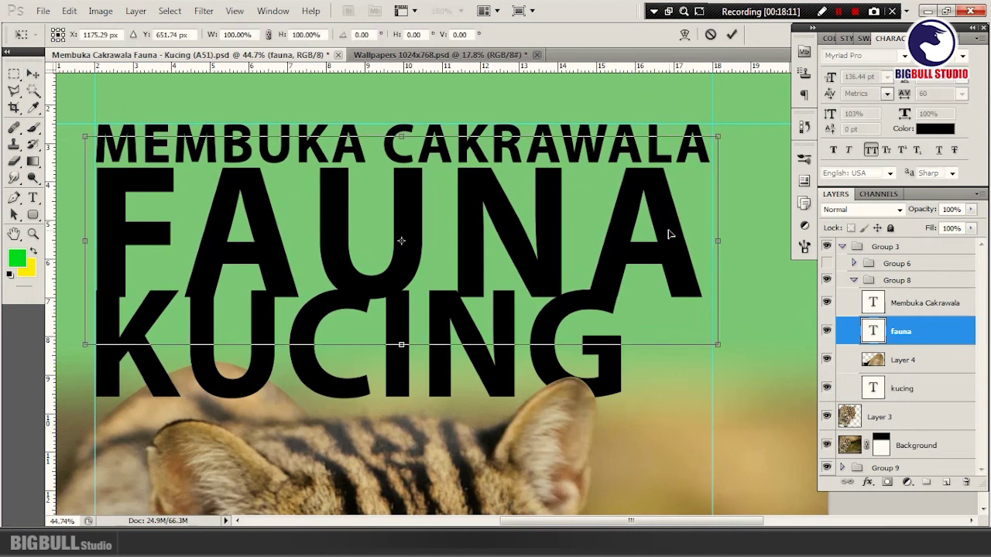
drag(718, 346, 726, 347)
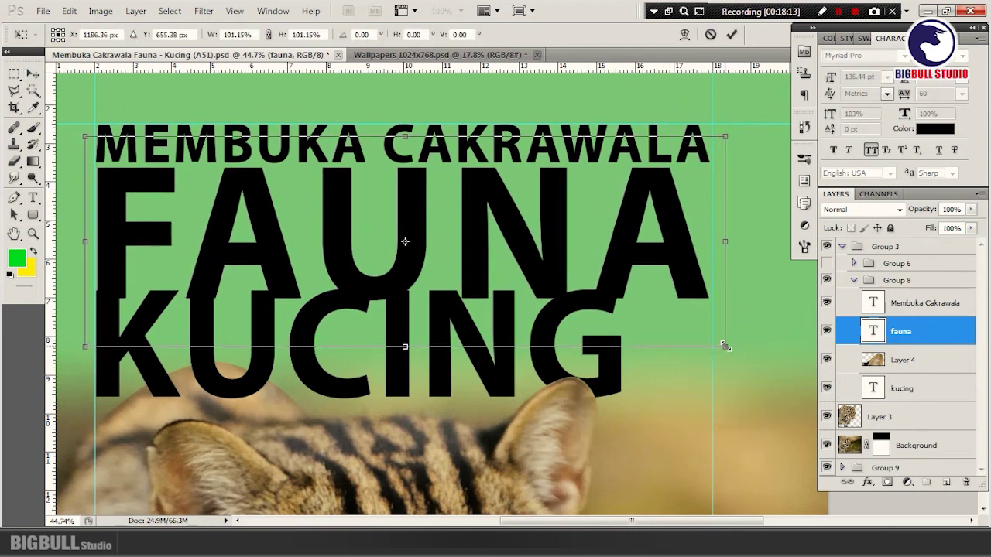
key(Return)
scroll(542, 263, up, 1)
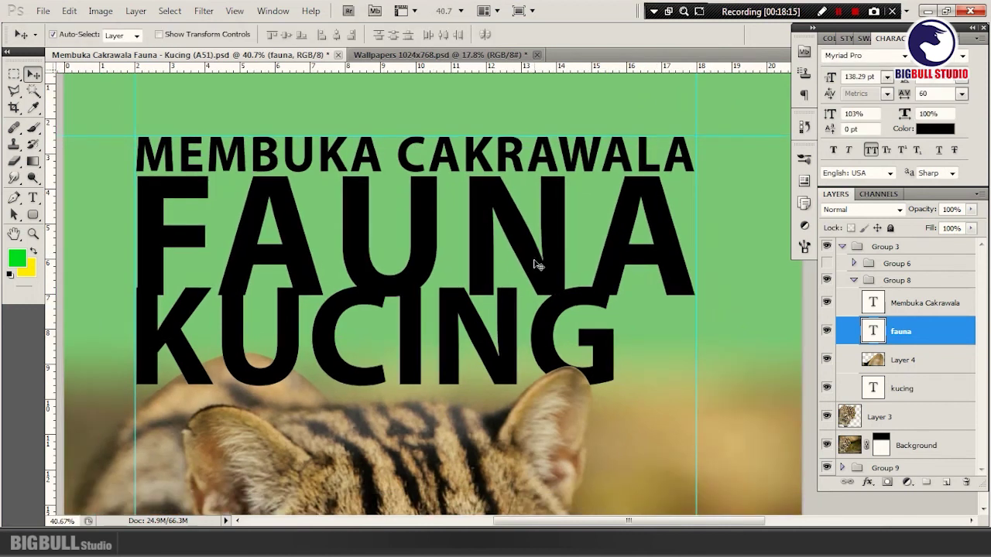
scroll(442, 240, up, 1)
scroll(442, 240, down, 2)
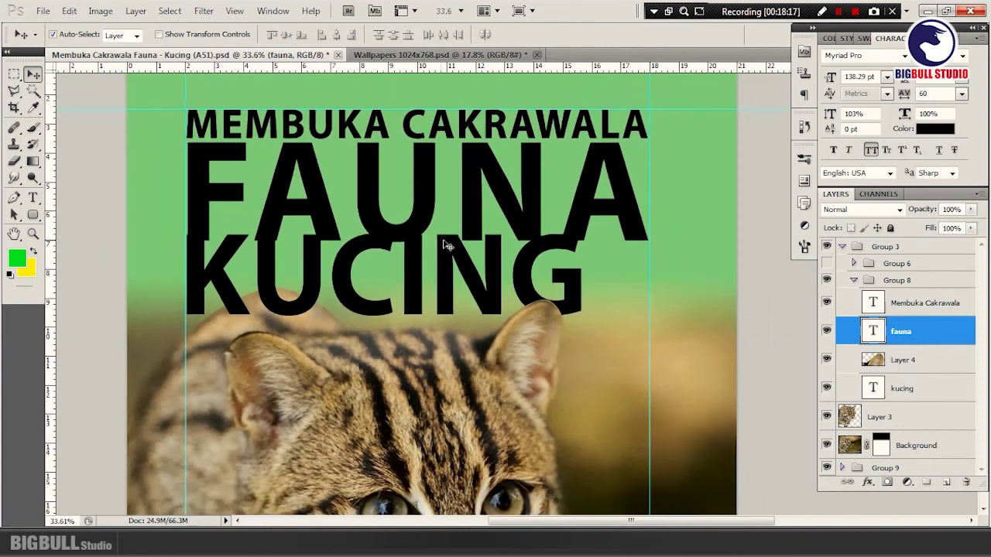
- Select only the kucing layer and nudge KUCING down a few pixels below FAUNA
click(915, 395)
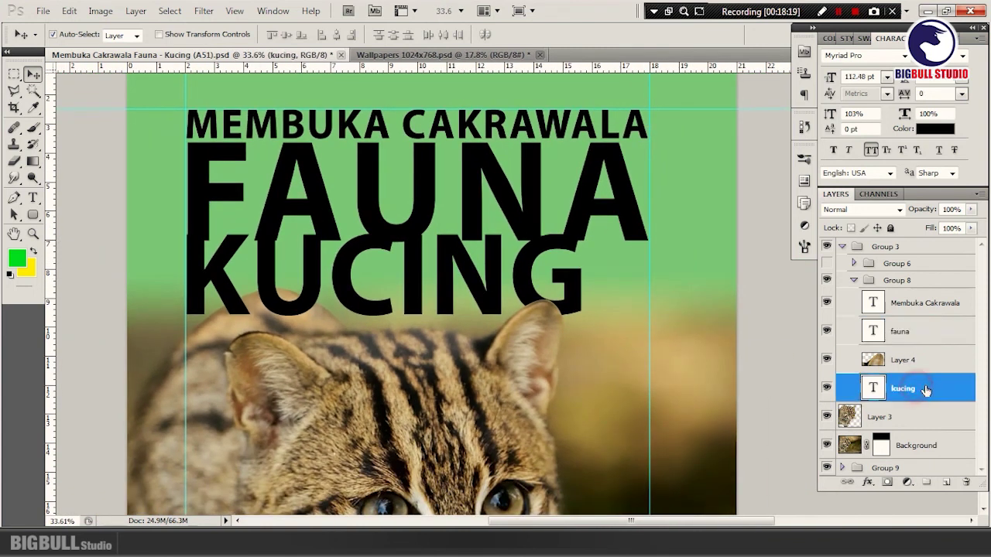
ctrl+click(911, 331)
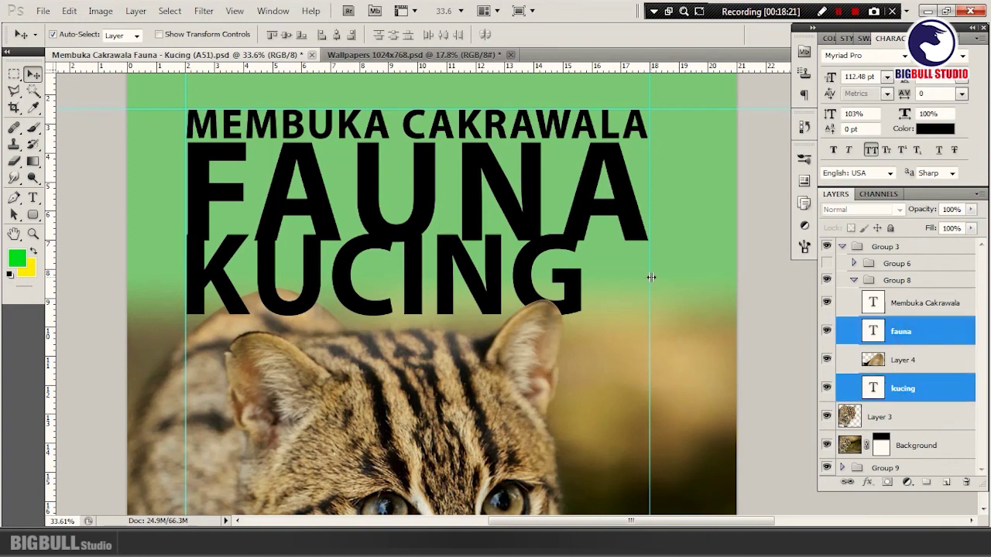
click(929, 389)
key(shift+Down)
key(shift+Down)
key(shift+Down)
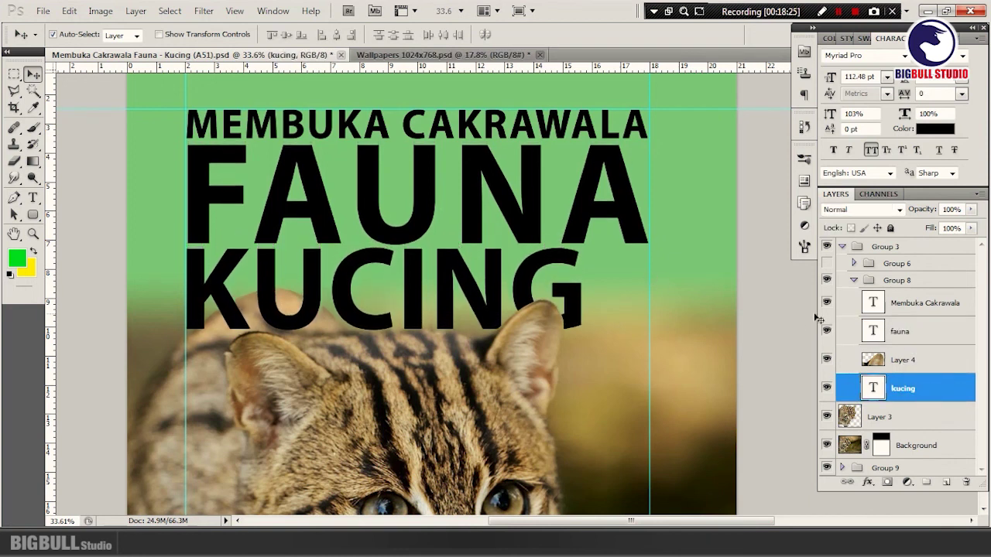
mouse_move(148, 215)
mouse_down()
mouse_move(235, 283)
mouse_move(314, 311)
mouse_up()
key(ctrl+0)
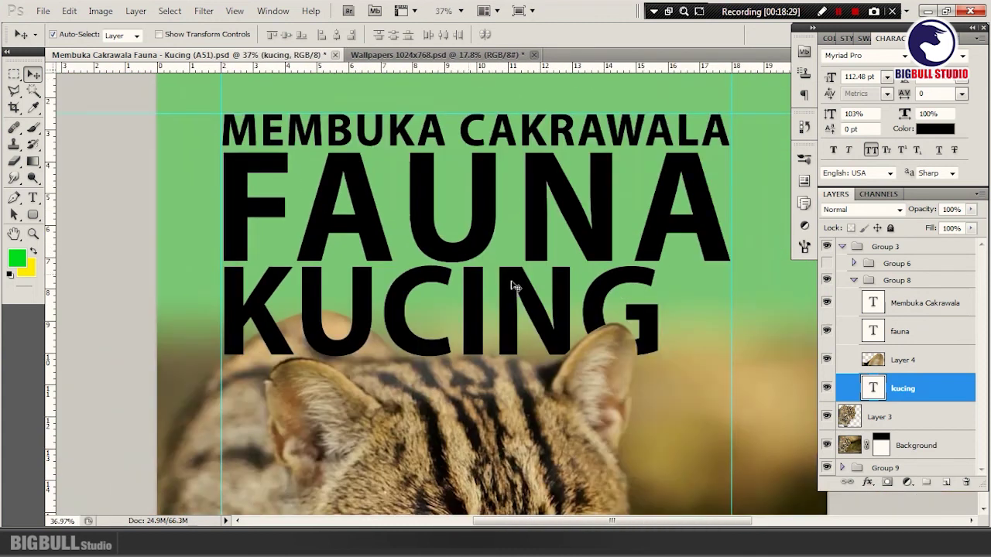
key(shift+Down)
key(Down)
key(Down)
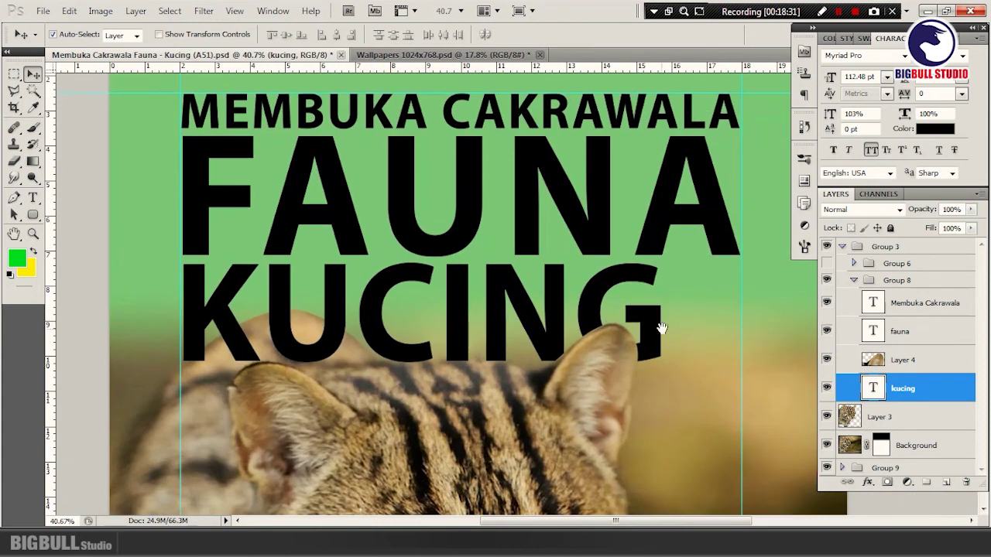
- Free-transform KUCING, scaling it up to about 115.9% to widen it under FAUNA
scroll(658, 325, up, 1)
key(ctrl+t)
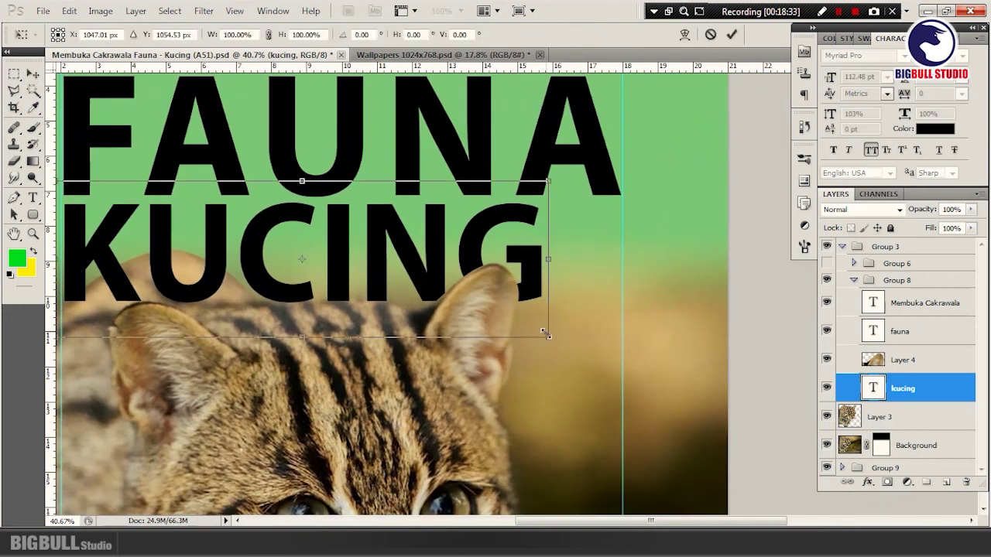
drag(545, 333, 619, 375)
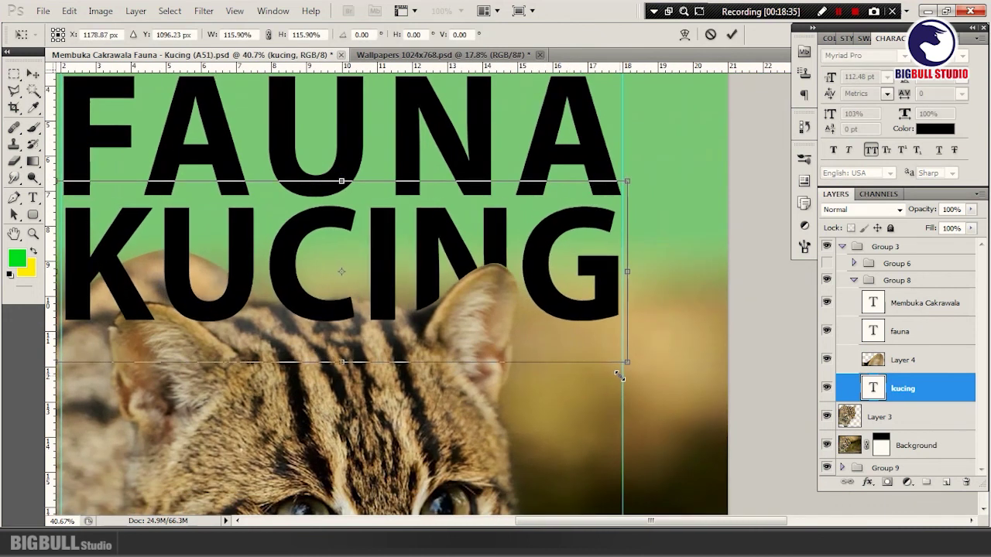